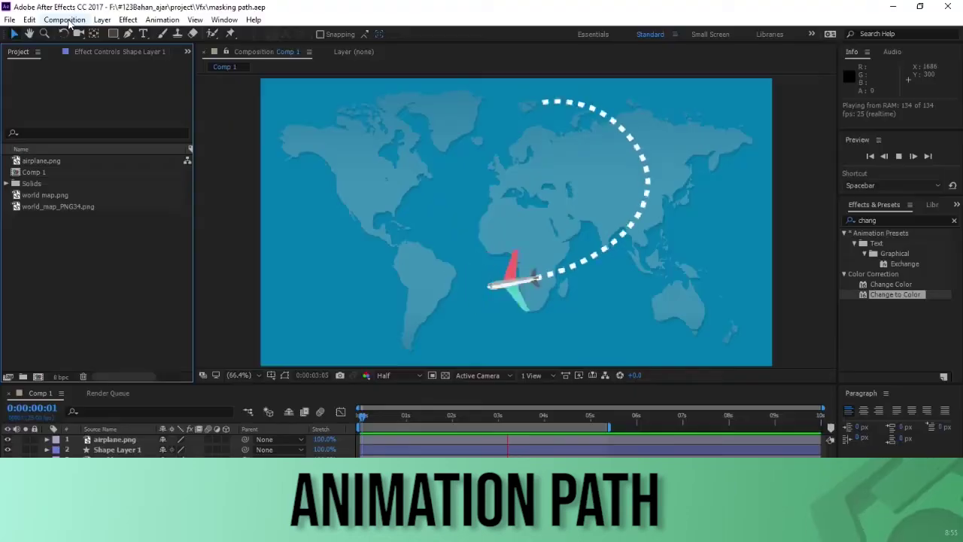
Create a new 10-second composition using the HDV/HDTV 720 25 preset
click(67, 20)
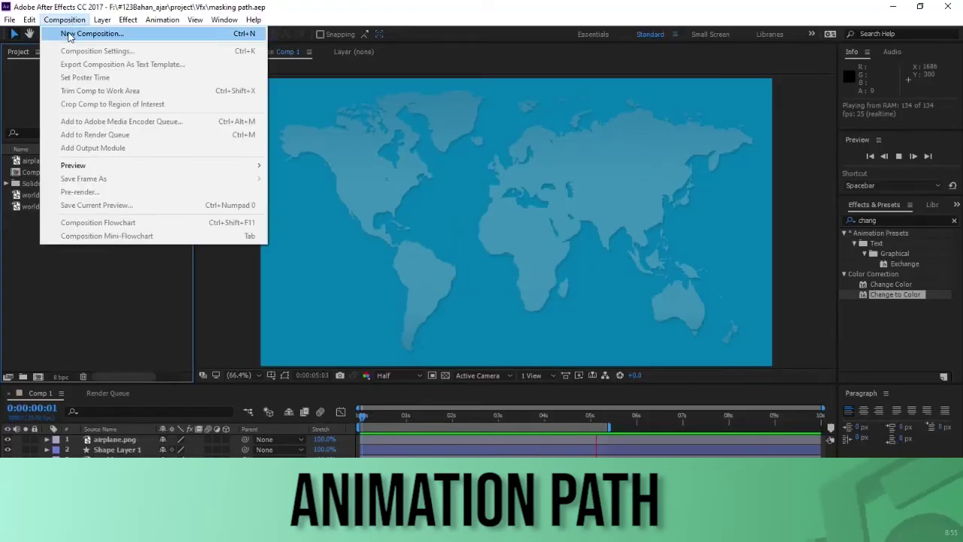
click(68, 34)
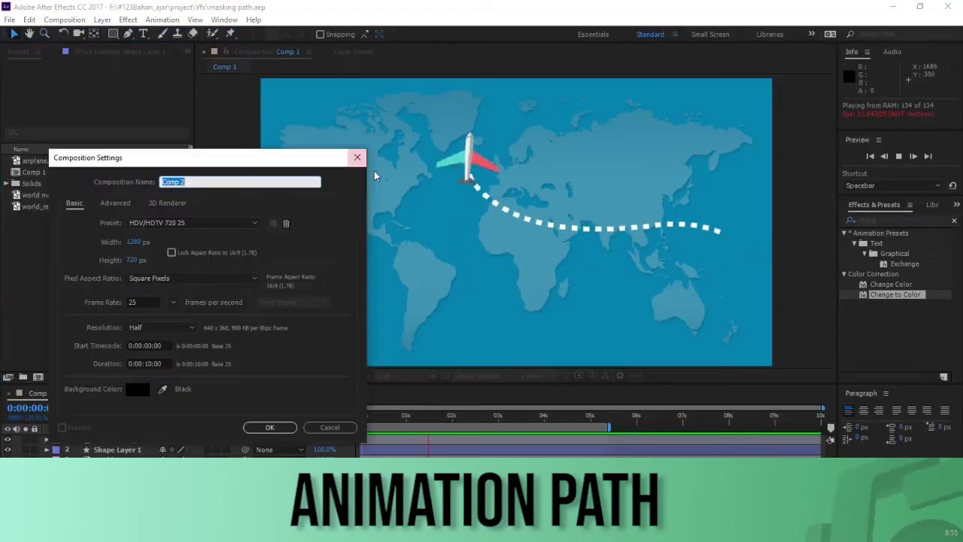
drag(155, 167, 398, 103)
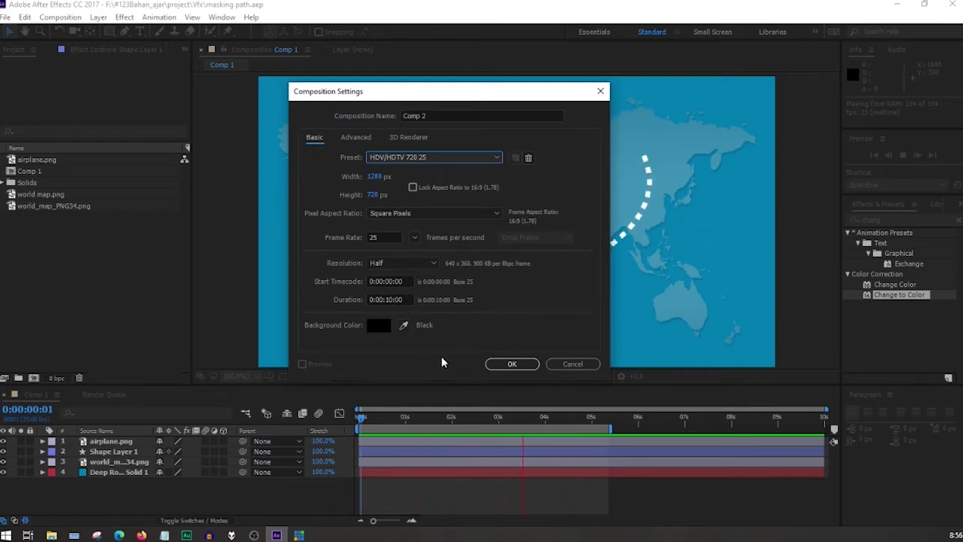
click(510, 369)
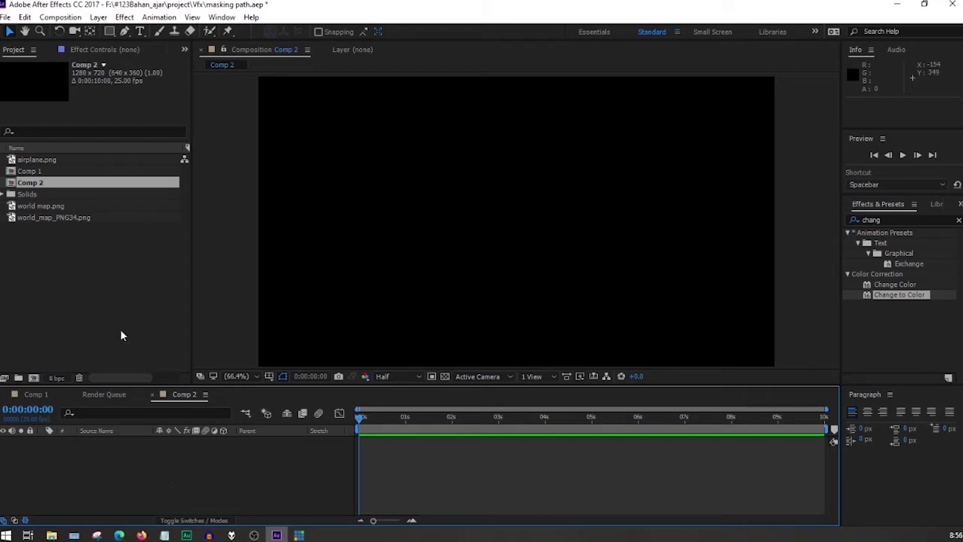
Add airplane.png and world_map_PNG34.png to the new composition, with the map layer beneath the airplane
click(40, 207)
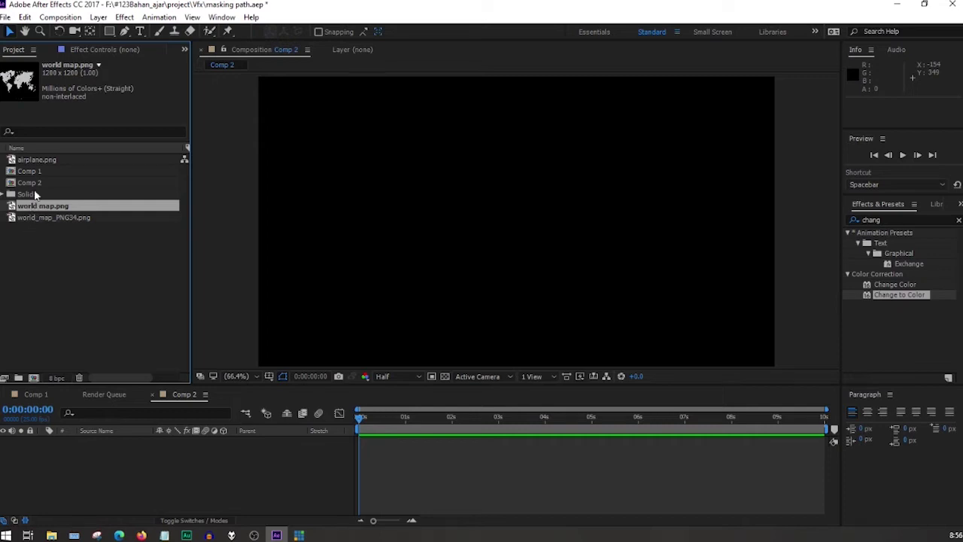
click(34, 160)
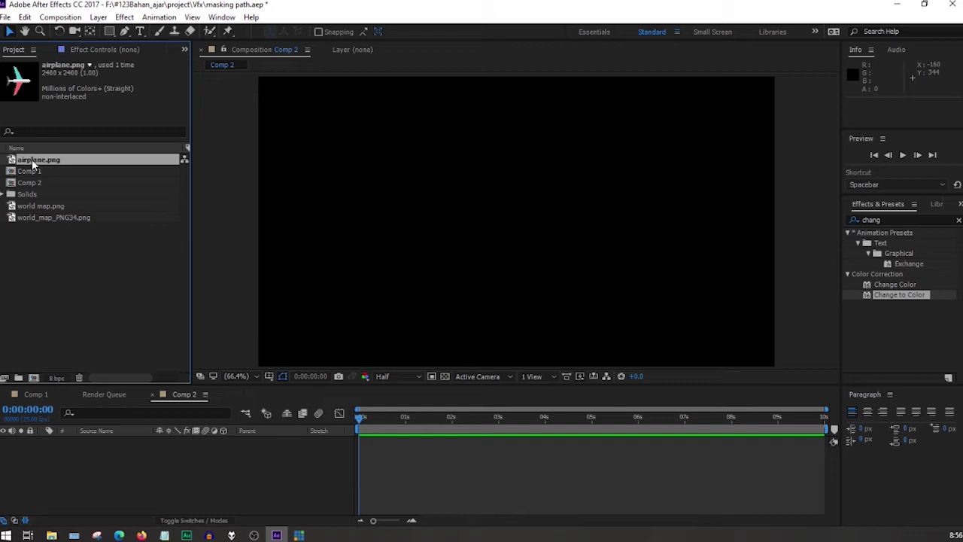
drag(36, 160, 104, 454)
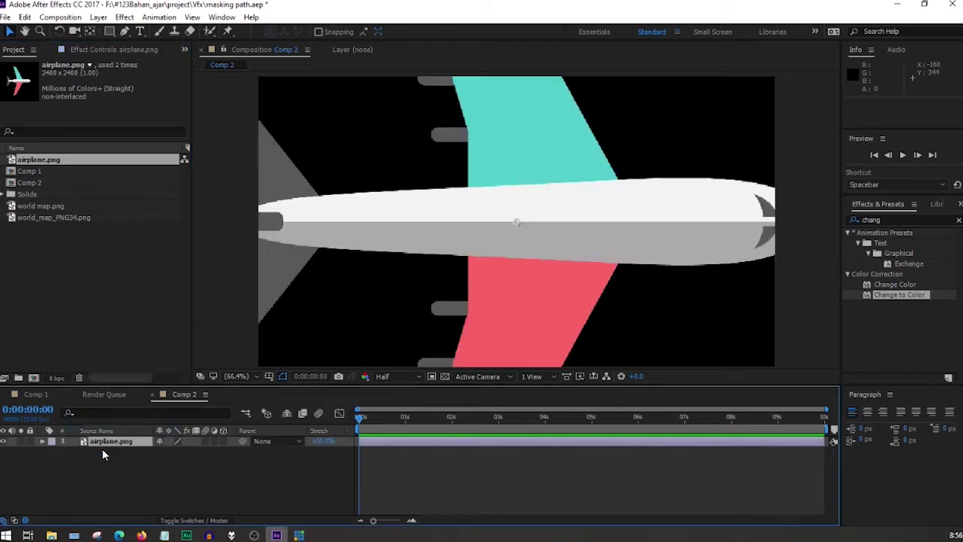
click(53, 218)
drag(49, 215, 107, 449)
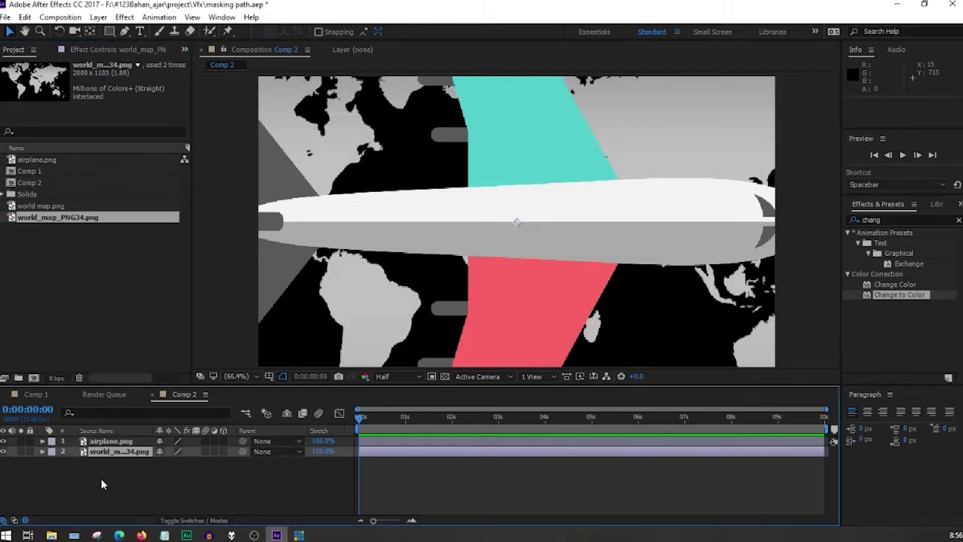
Scale the airplane and world map layers together to 56%, and reduce the airplane layer alone to 15%
shift+click(109, 441)
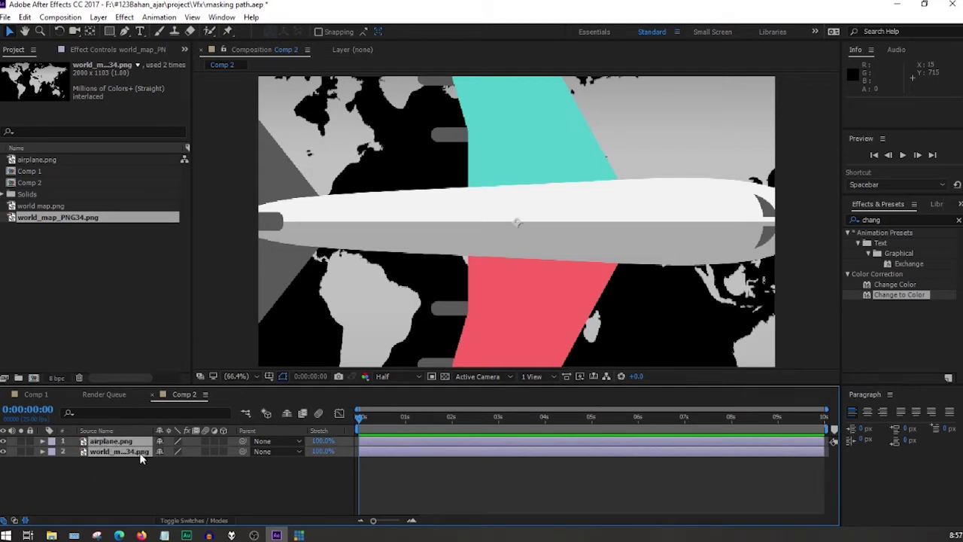
key(s)
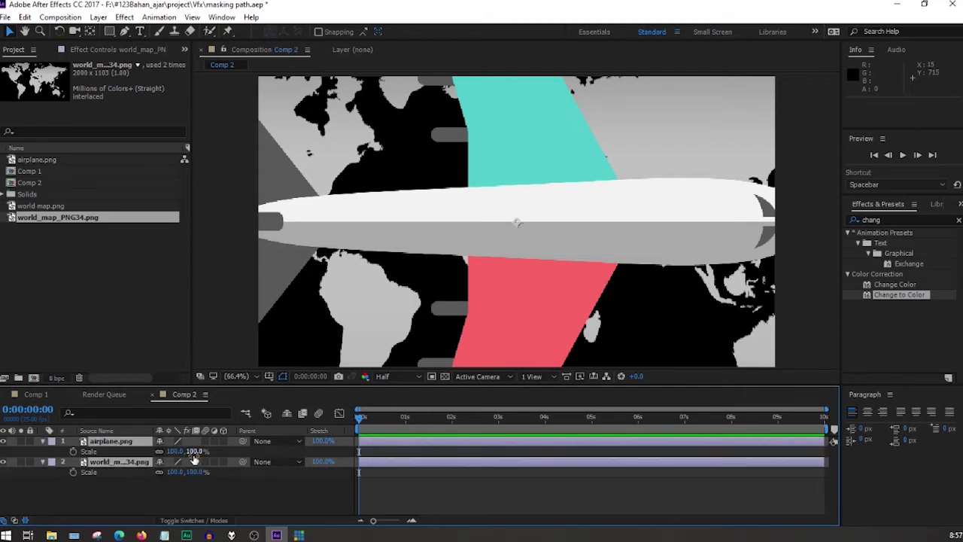
drag(192, 451, 171, 451)
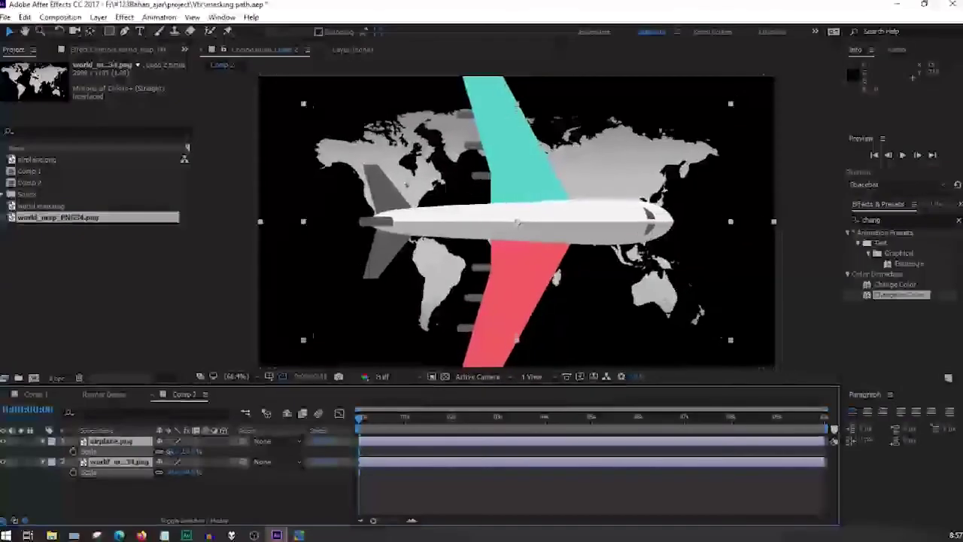
click(175, 502)
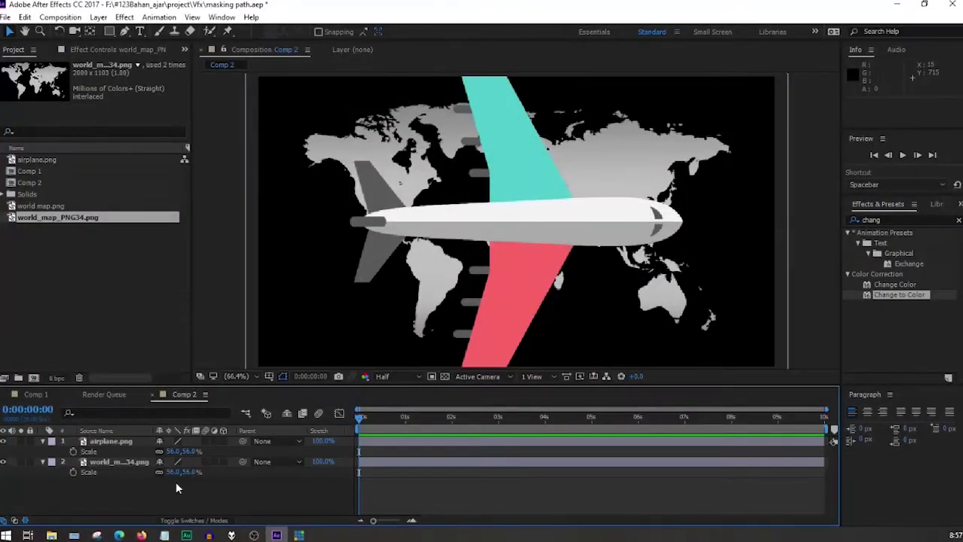
drag(178, 451, 150, 451)
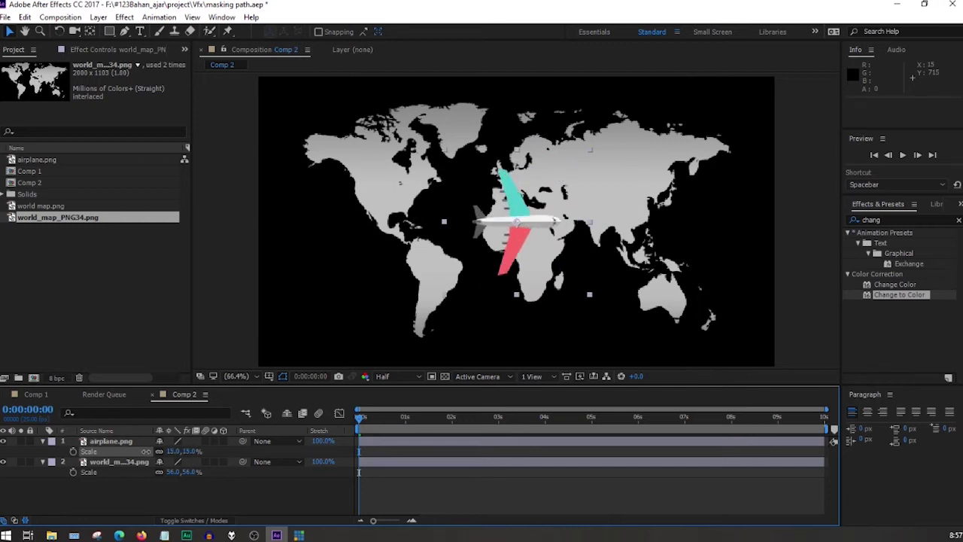
click(160, 495)
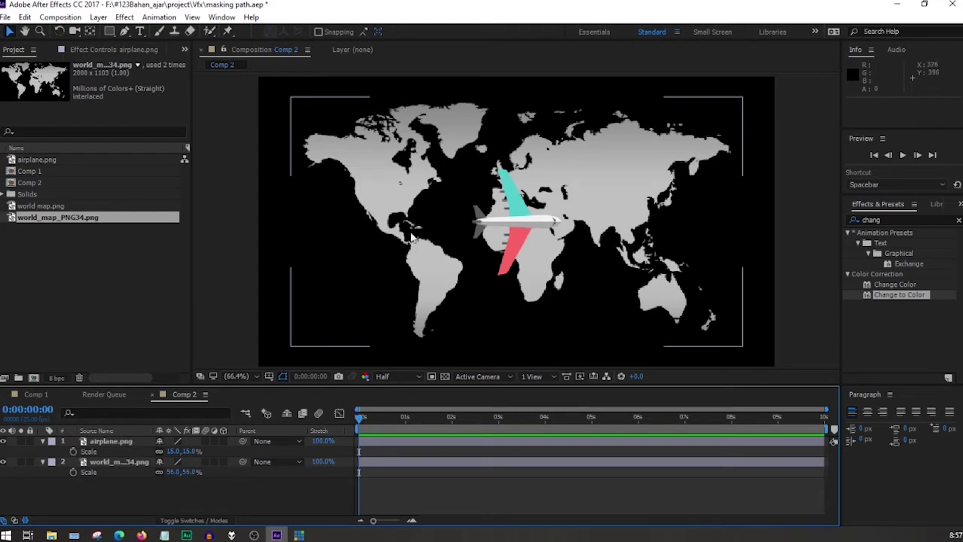
Create a 1280 x 720 px blue solid with color 007CB0 and place it beneath the world map layer
right_click(118, 497)
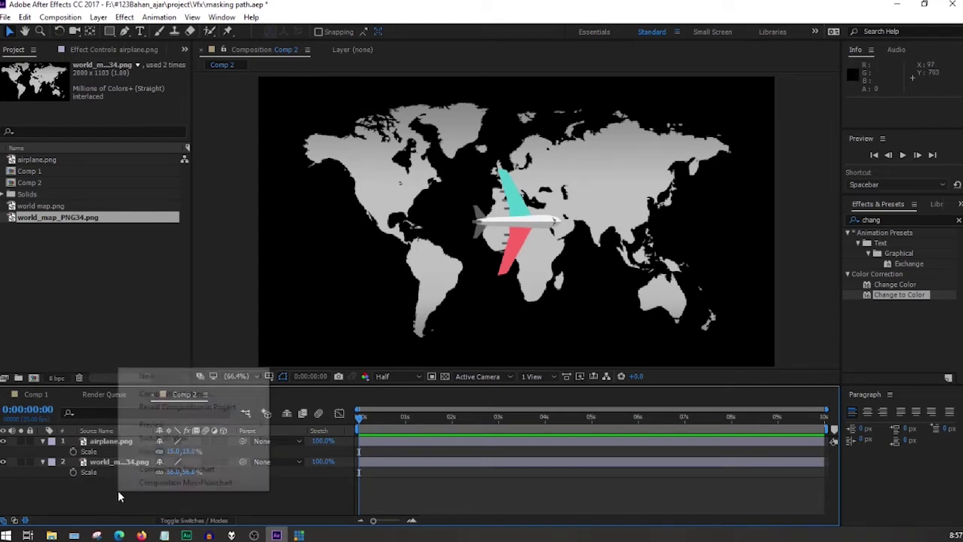
mouse_move(240, 379)
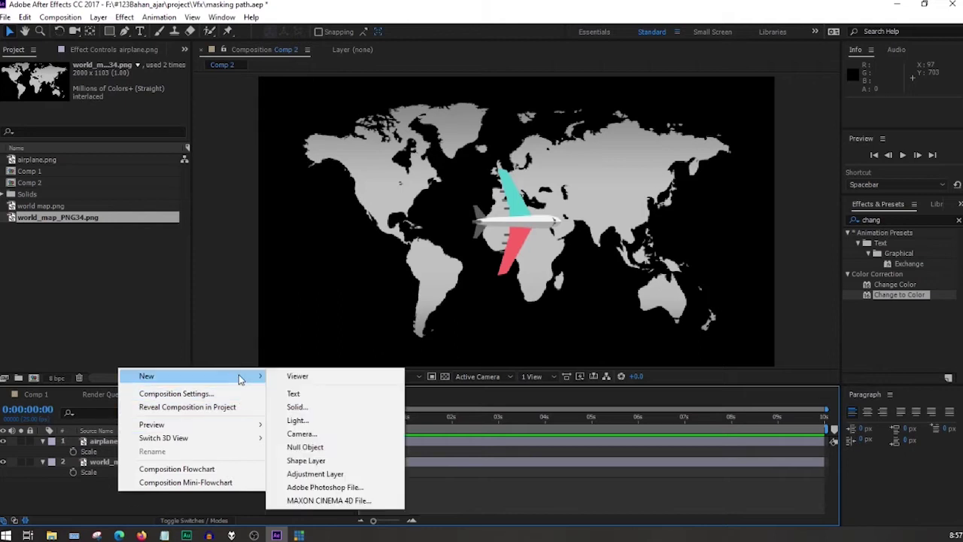
click(333, 407)
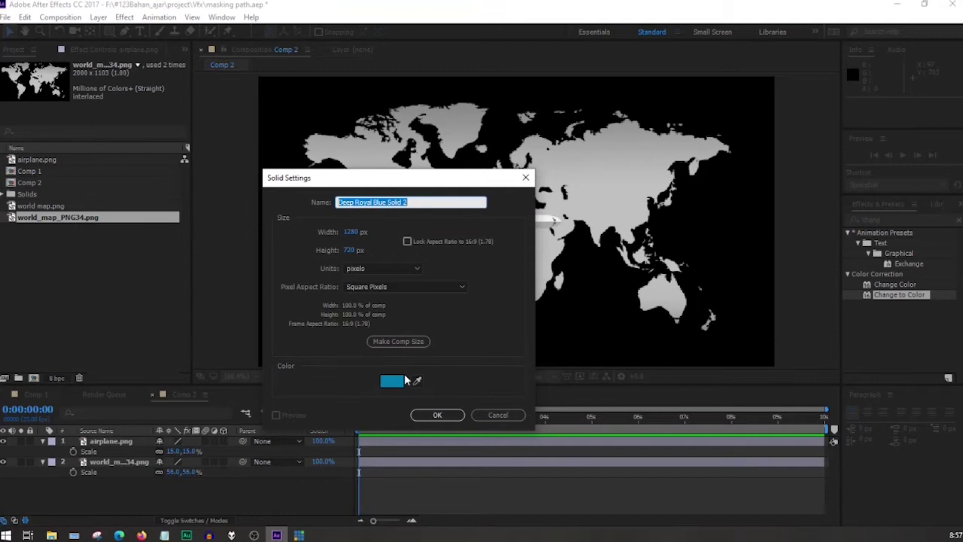
click(391, 383)
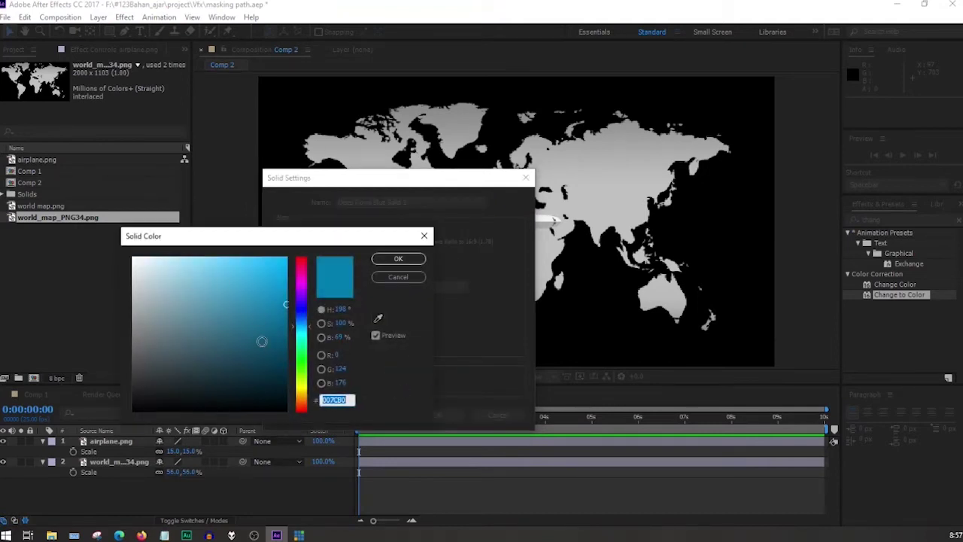
click(385, 262)
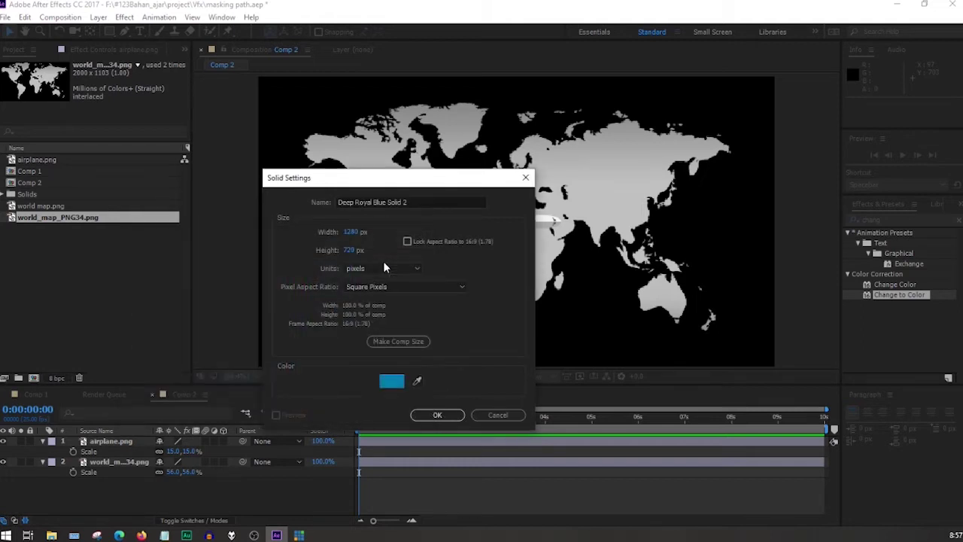
click(435, 416)
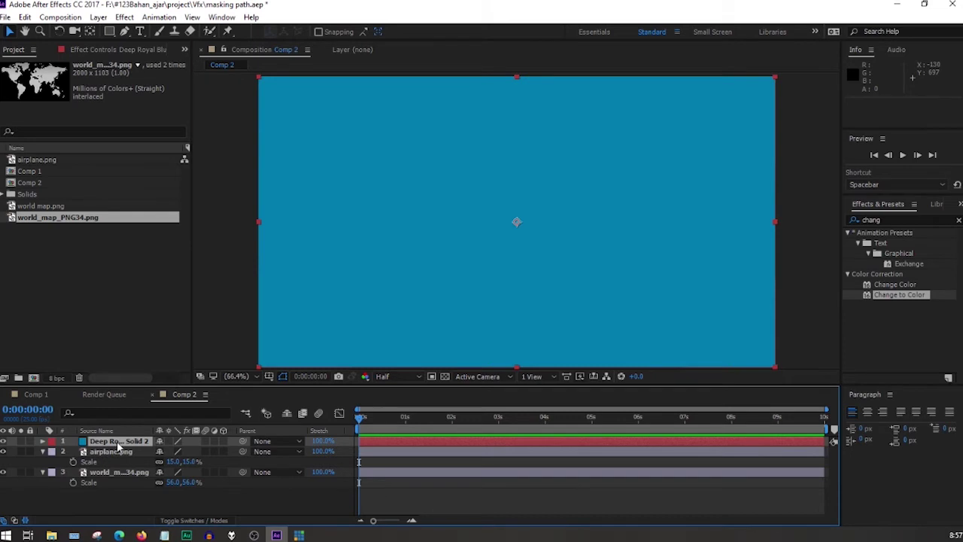
drag(119, 447, 119, 491)
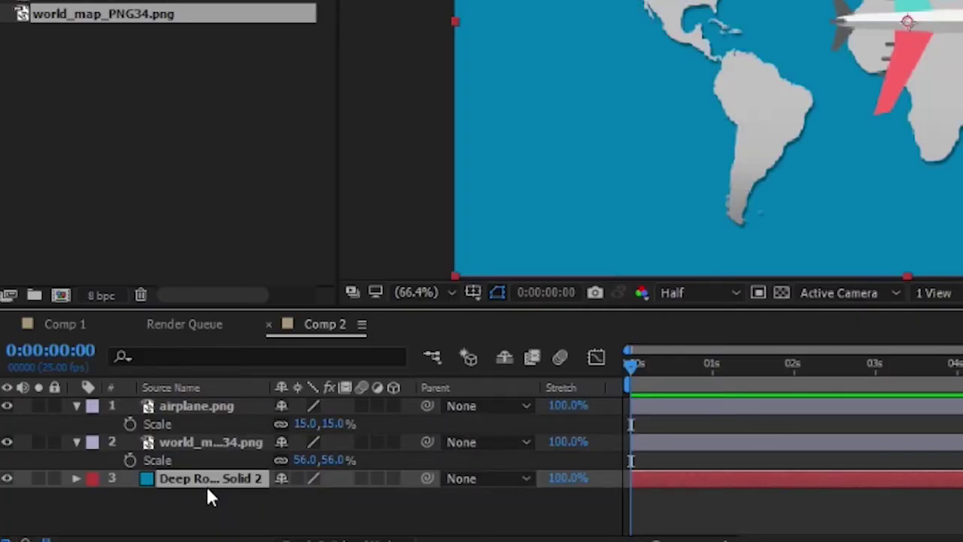
Set the world map layer's scale to 61%
click(194, 443)
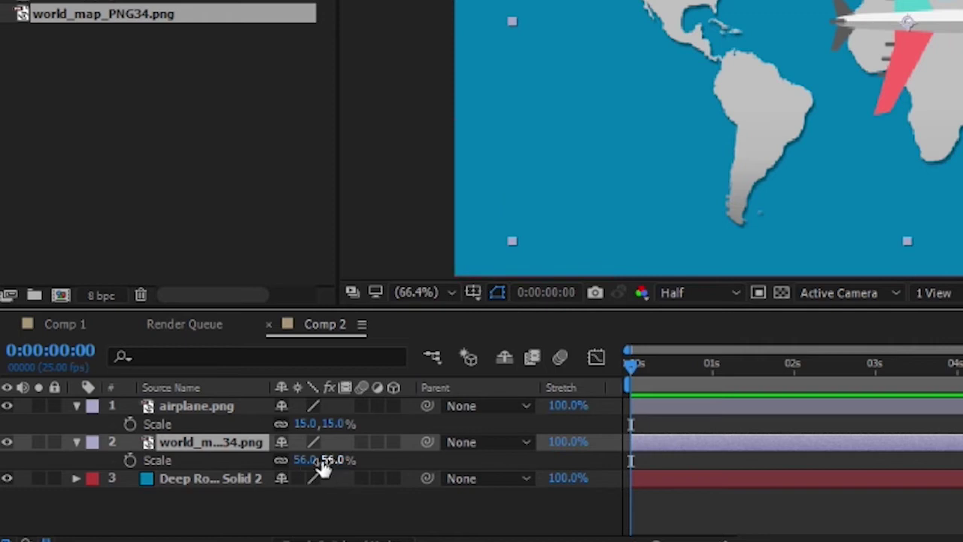
drag(300, 460, 307, 461)
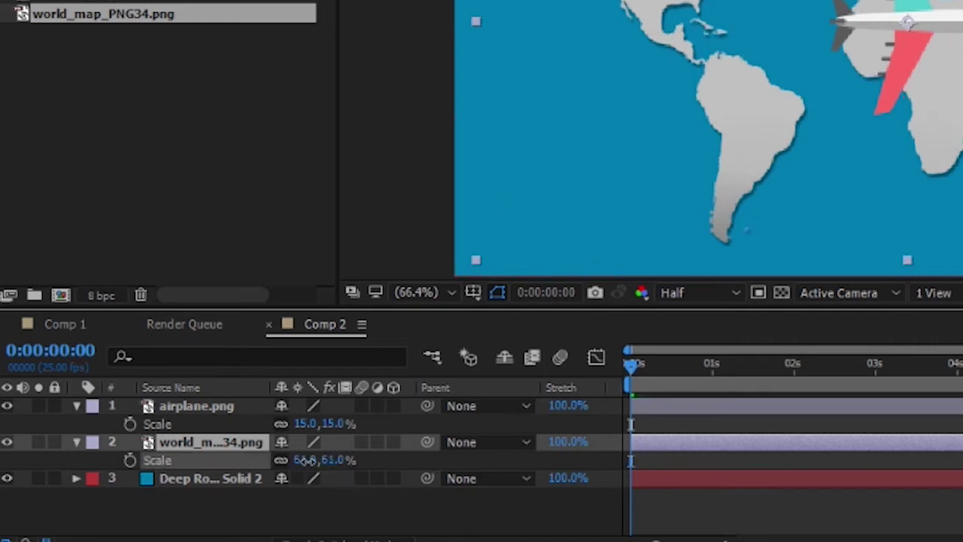
click(280, 215)
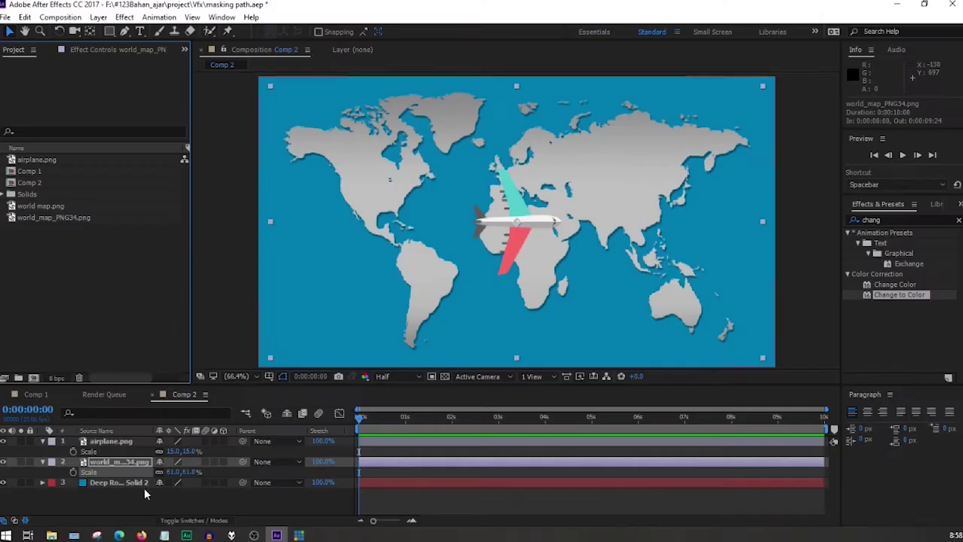
click(149, 503)
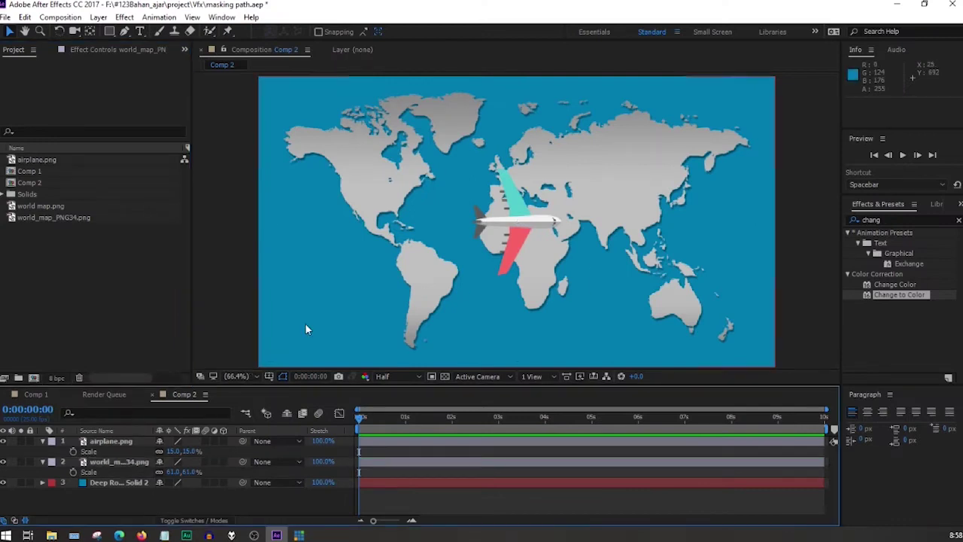
Set the world map layer's opacity to 30%
click(138, 462)
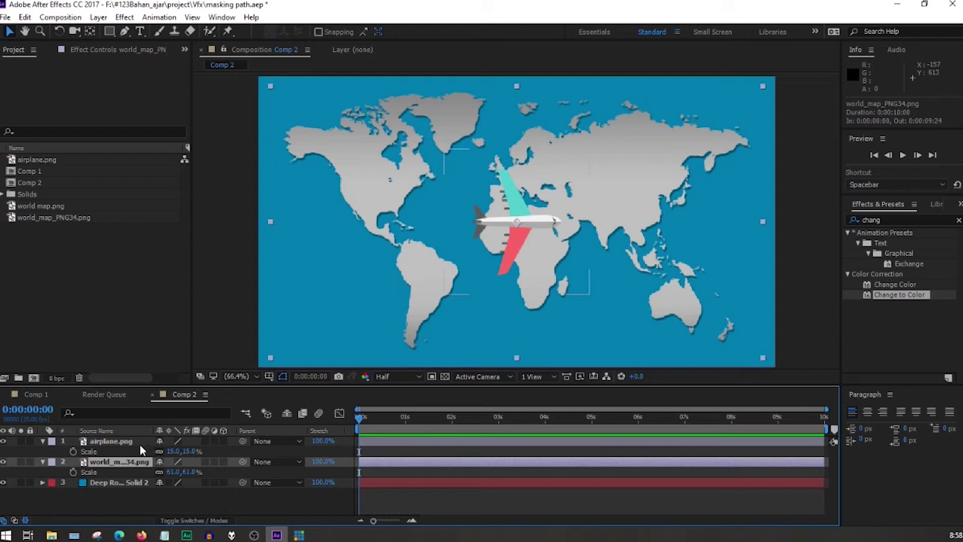
key(t)
drag(164, 472, 120, 473)
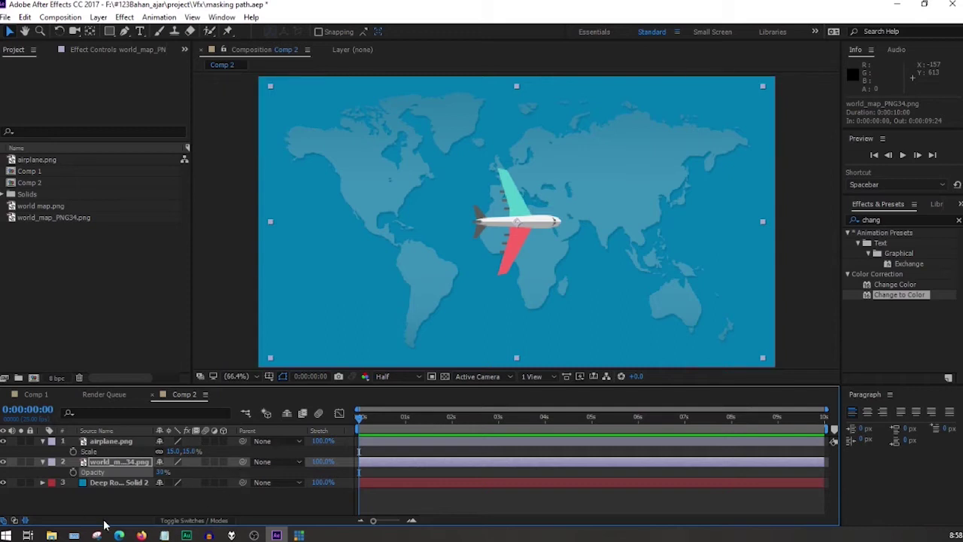
With no layer selected, activate the Pen tool for shape drawing with fill None and a Solid Color stroke
click(117, 443)
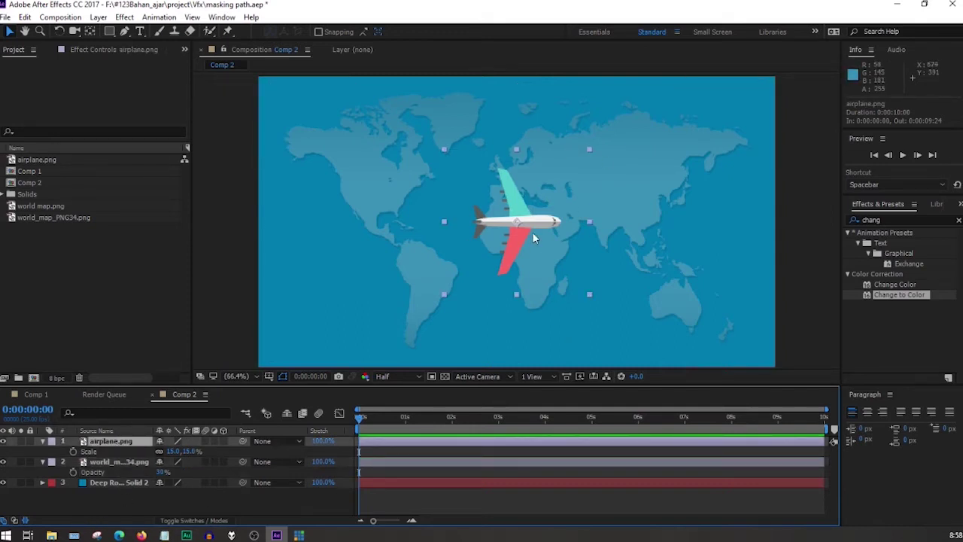
click(801, 291)
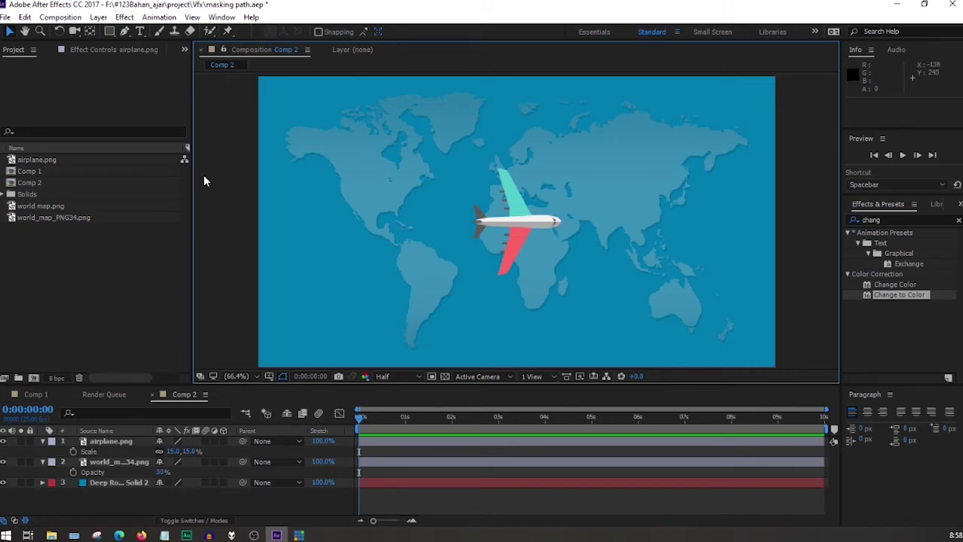
click(125, 34)
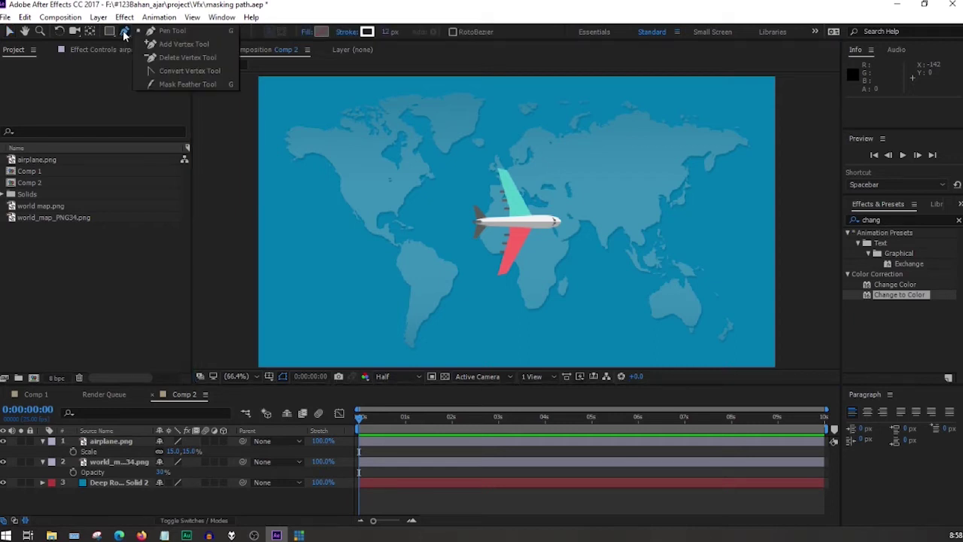
click(195, 31)
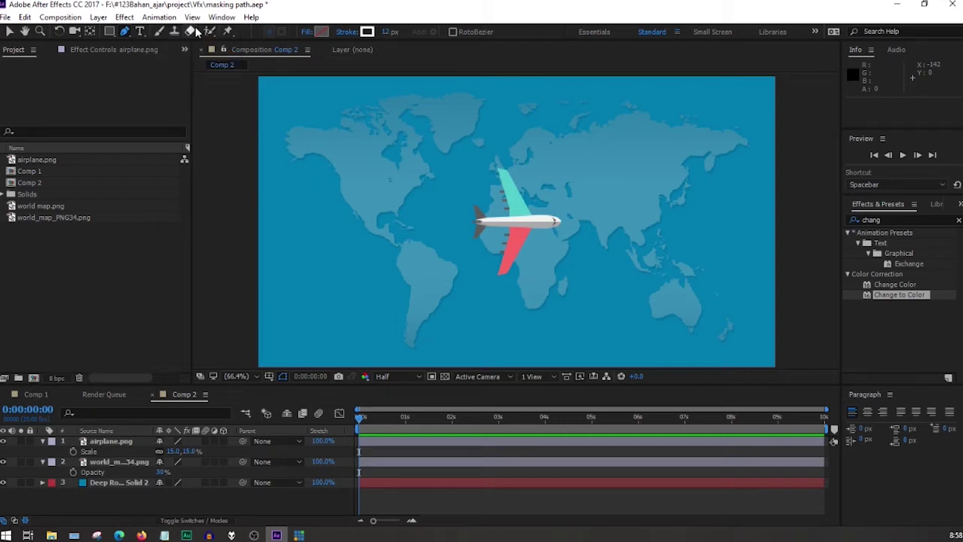
click(307, 32)
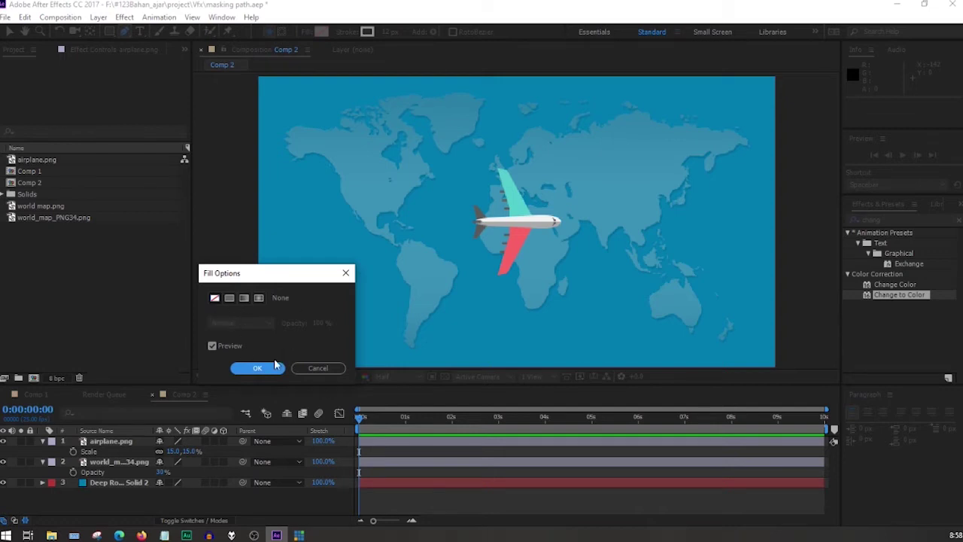
click(315, 370)
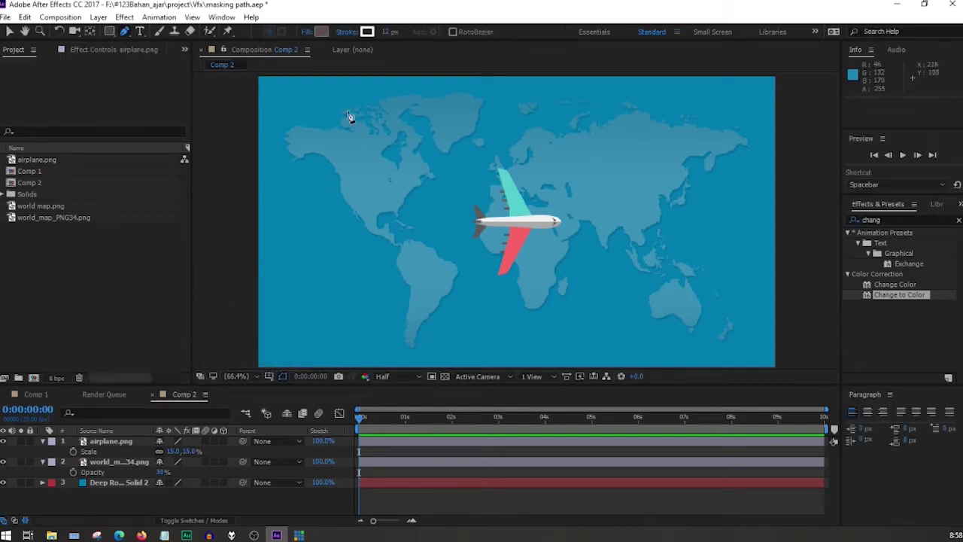
click(346, 33)
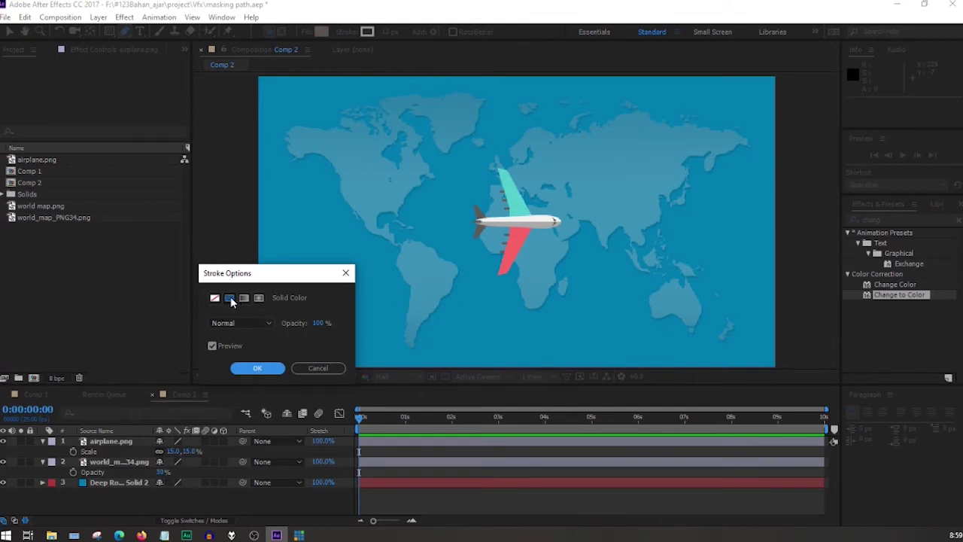
click(263, 370)
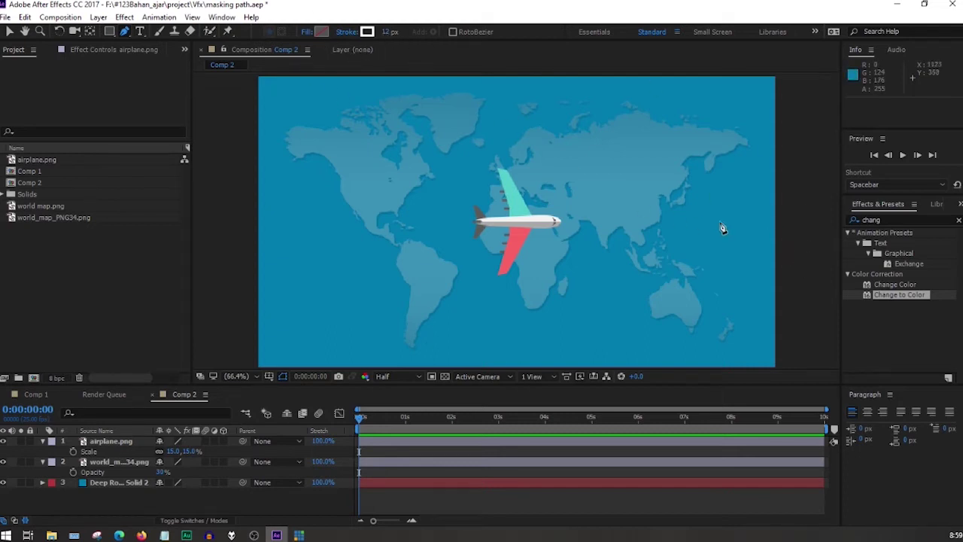
Draw a smooth wavy open path from beyond the map's right edge, looping around Europe and the airplane, to just past the left edge
click(818, 289)
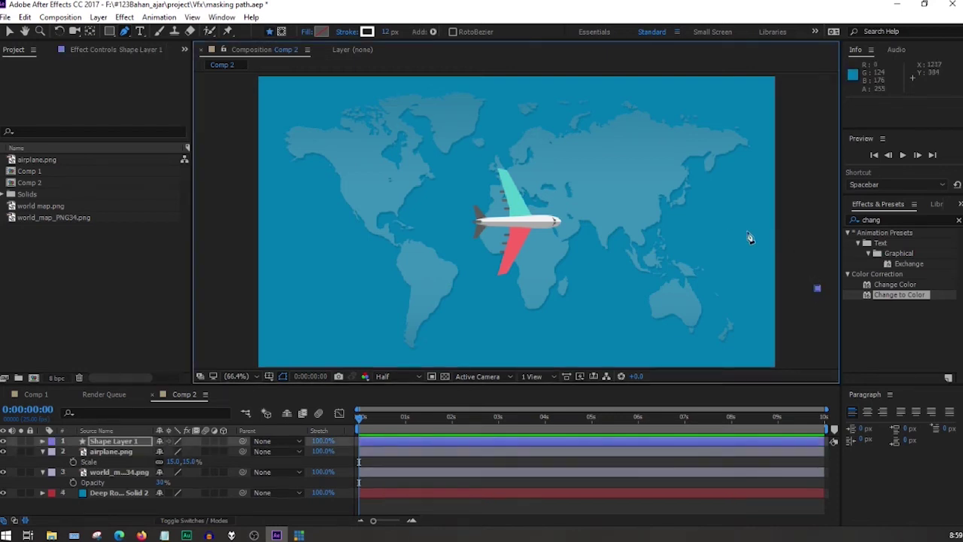
drag(695, 223, 648, 247)
drag(566, 267, 503, 249)
click(450, 154)
drag(450, 143, 607, 172)
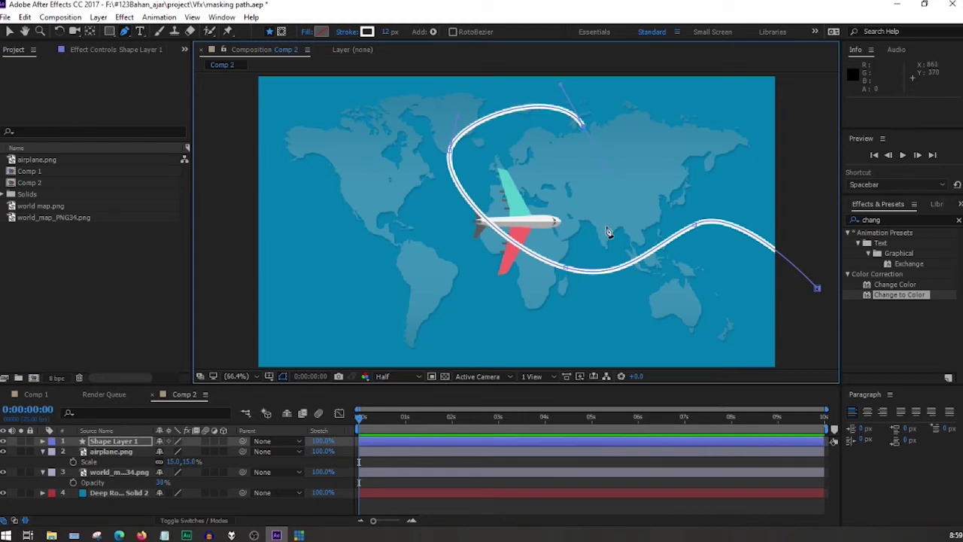
drag(557, 282, 454, 327)
drag(393, 261, 310, 248)
drag(235, 226, 173, 272)
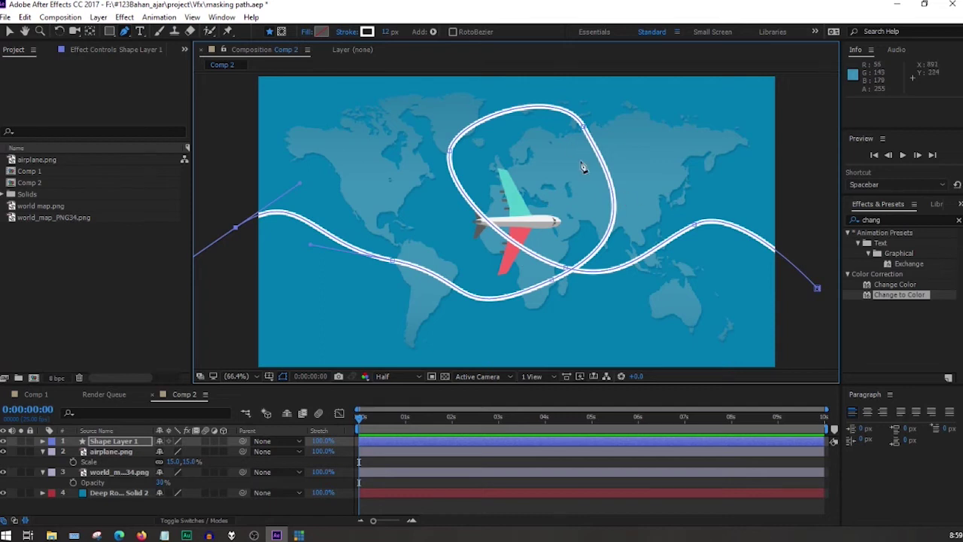
Round out the path's loop by repositioning its upper-right and upper-left vertices and lengthening the upper-left vertex's upper handle
click(9, 32)
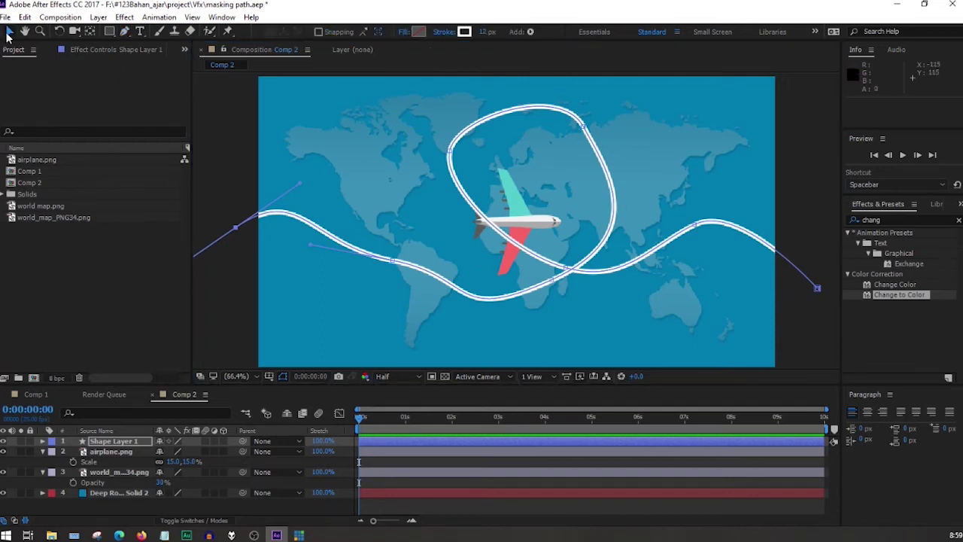
click(581, 125)
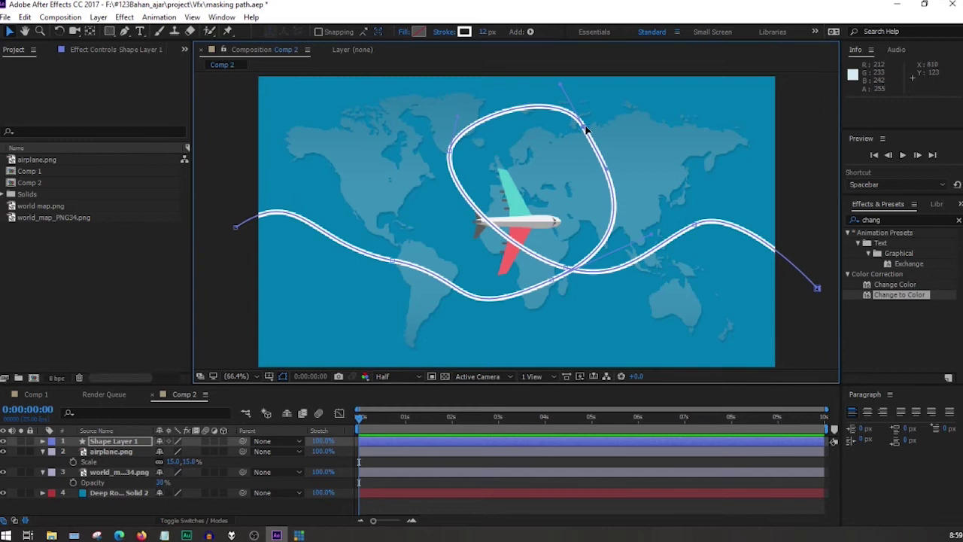
drag(584, 129, 596, 128)
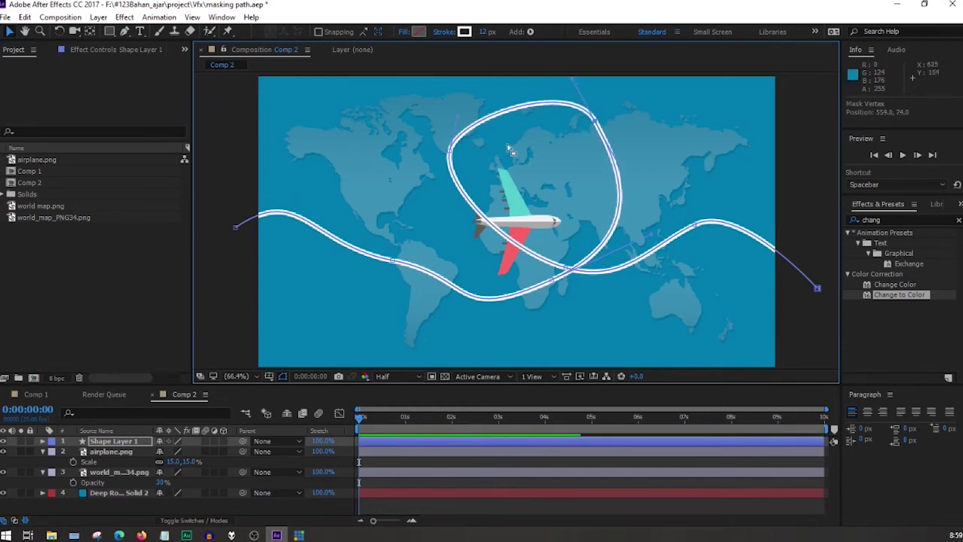
click(447, 160)
drag(447, 160, 459, 163)
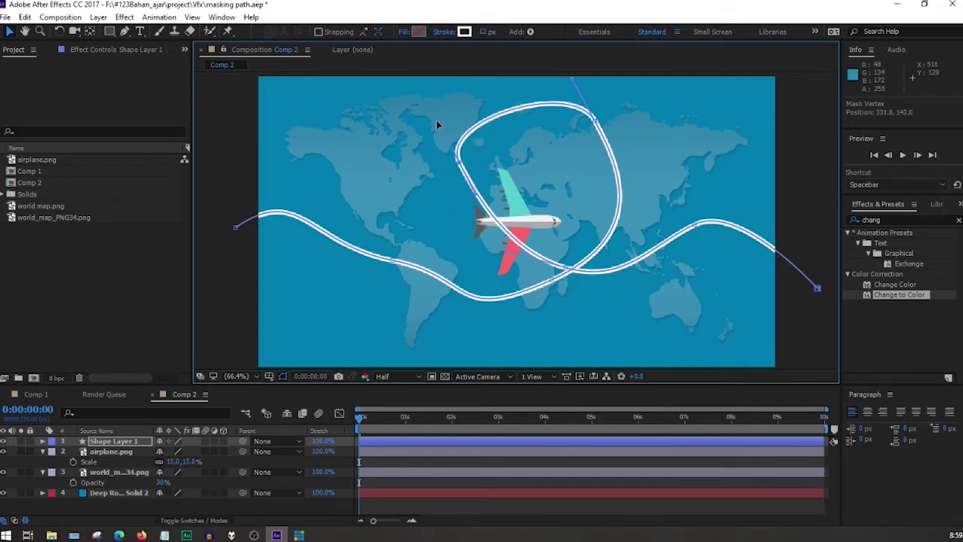
drag(441, 123, 446, 96)
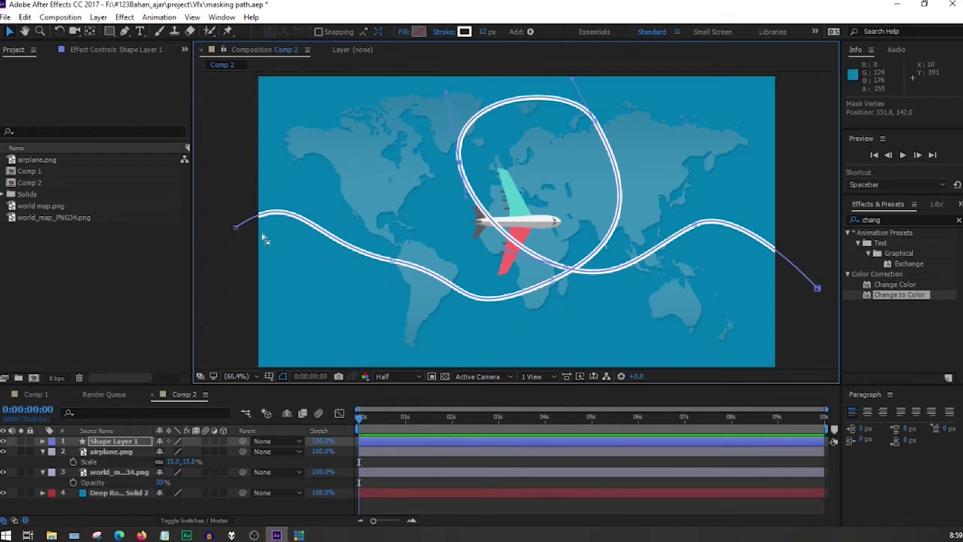
Extend the path's left end farther off the canvas and lower the handle of the vertex near South America
drag(235, 229, 173, 220)
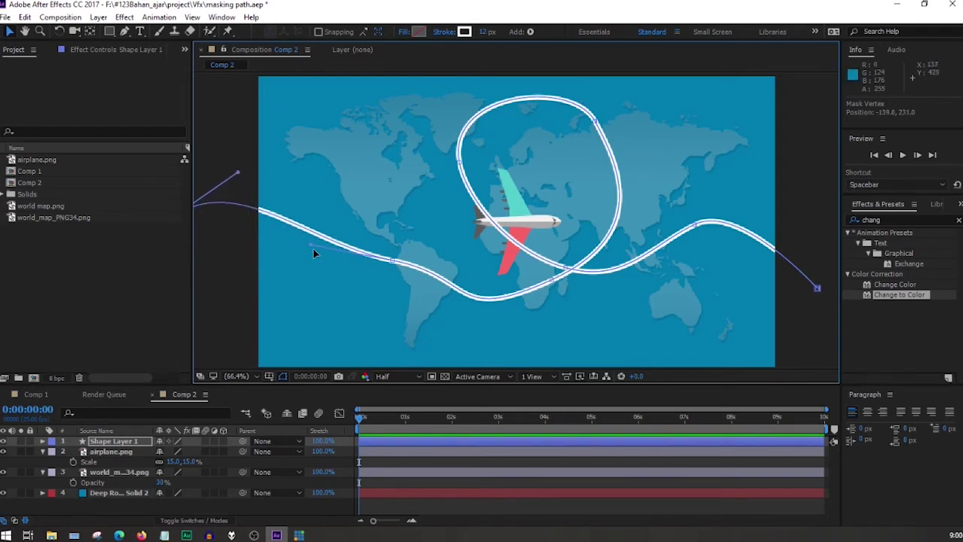
drag(312, 248, 309, 273)
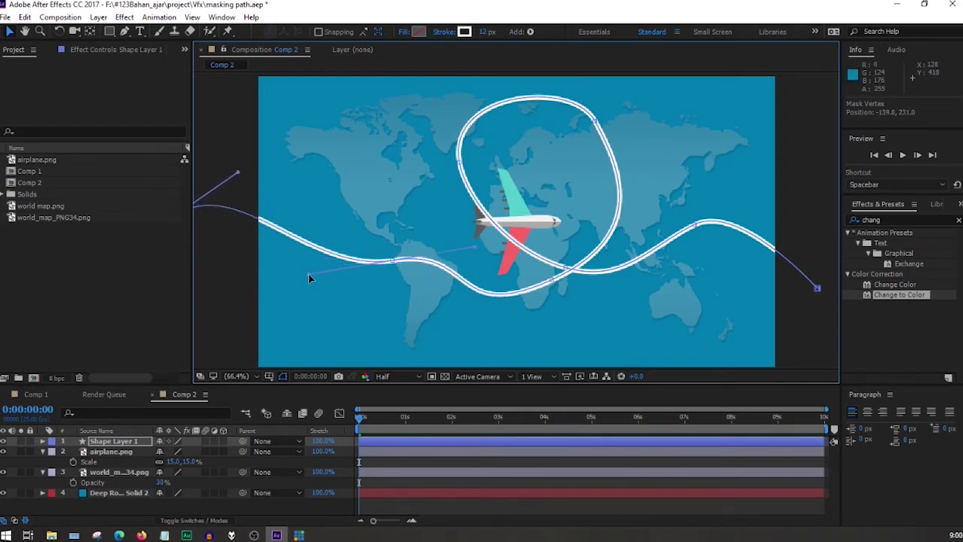
key(ctrl+t)
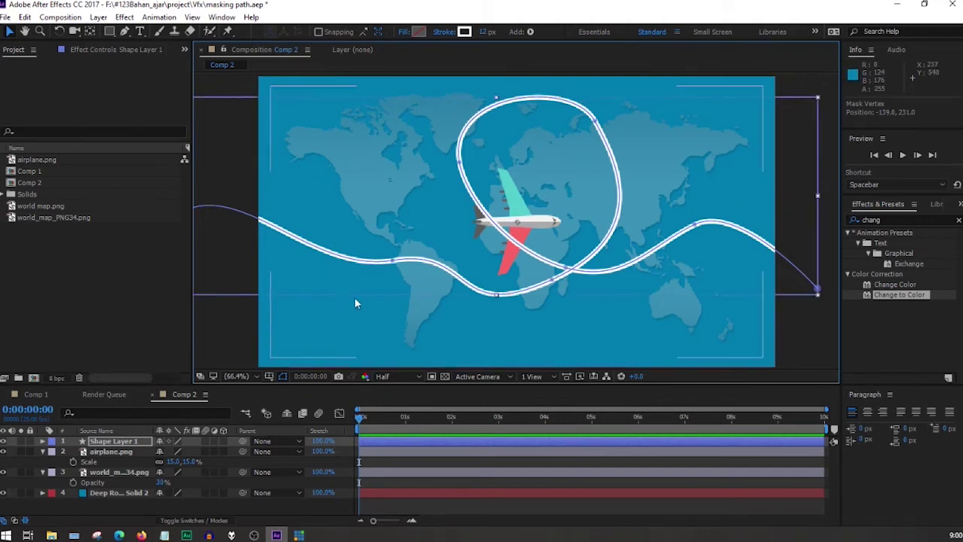
click(109, 299)
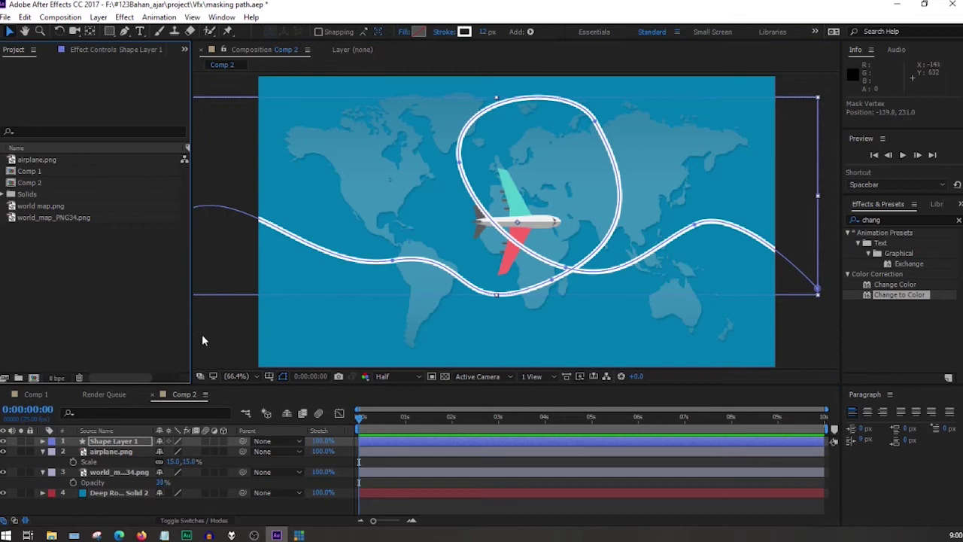
Reveal the Path 1 and Stroke 1 properties inside the contents of Shape Layer 1
click(117, 444)
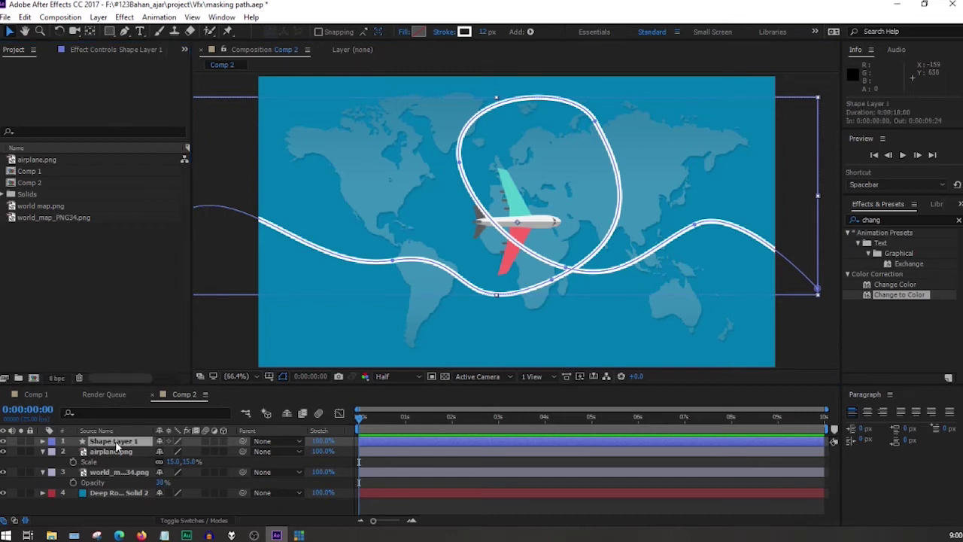
key(apostrophe)
key(apostrophe)
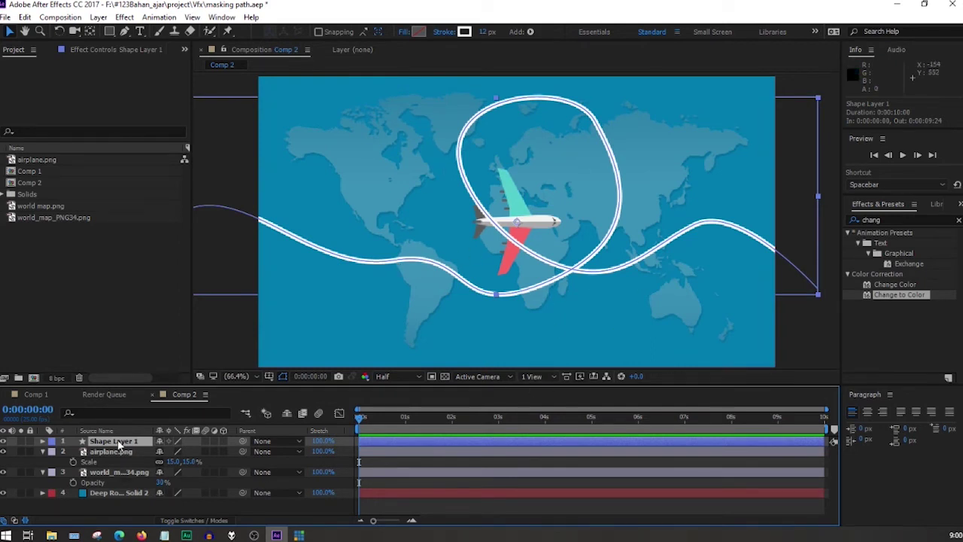
click(42, 441)
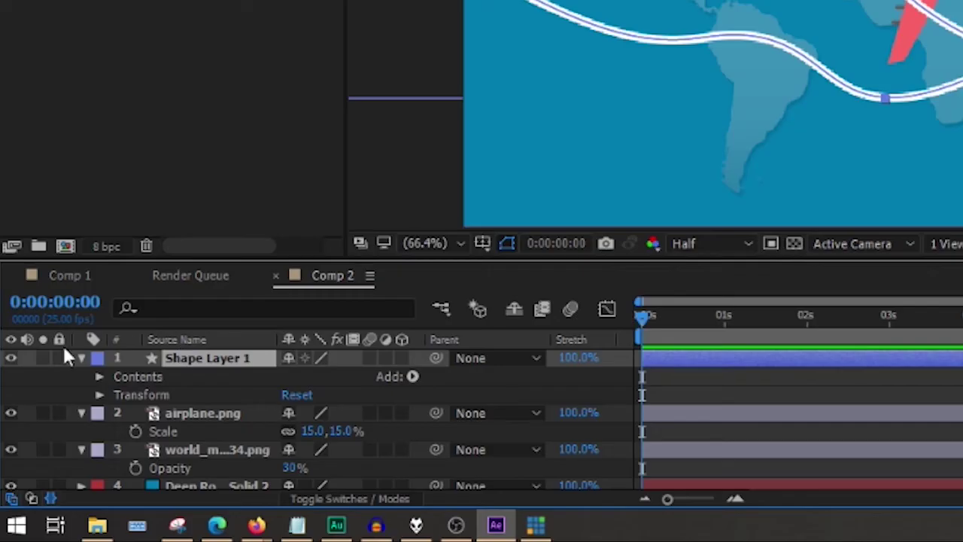
click(98, 376)
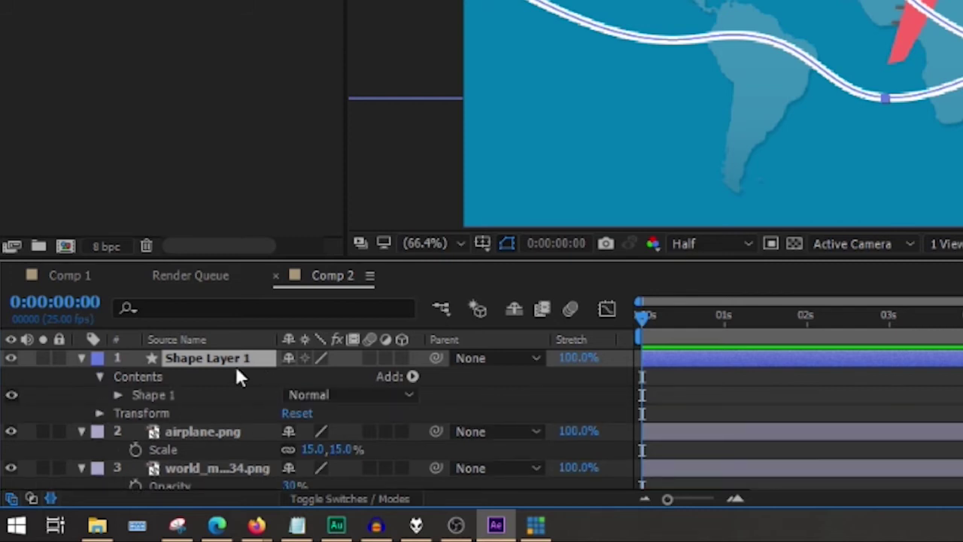
click(118, 396)
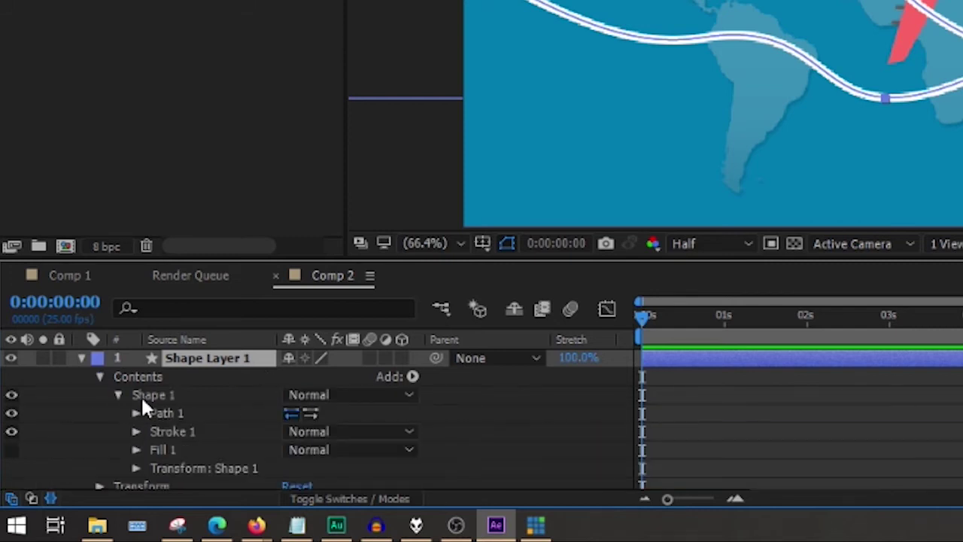
click(136, 414)
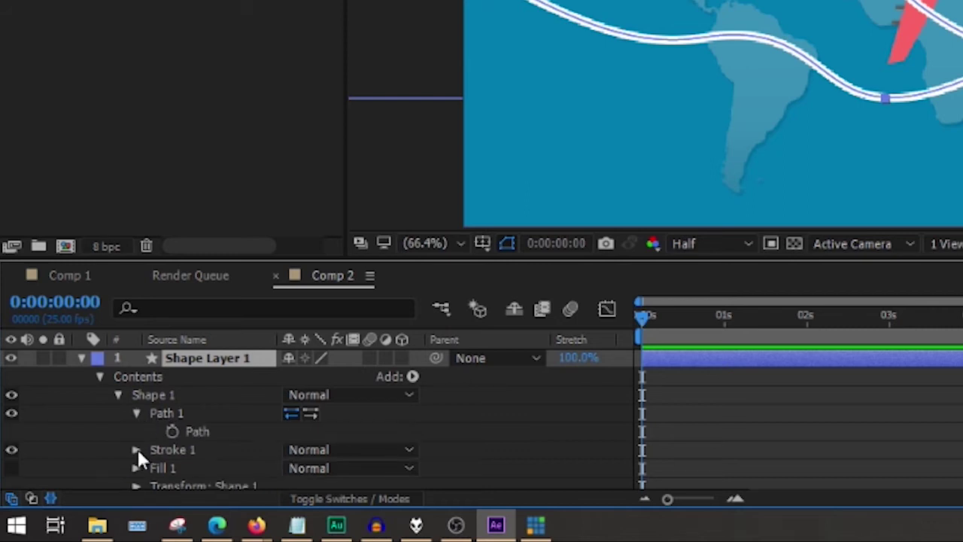
click(136, 450)
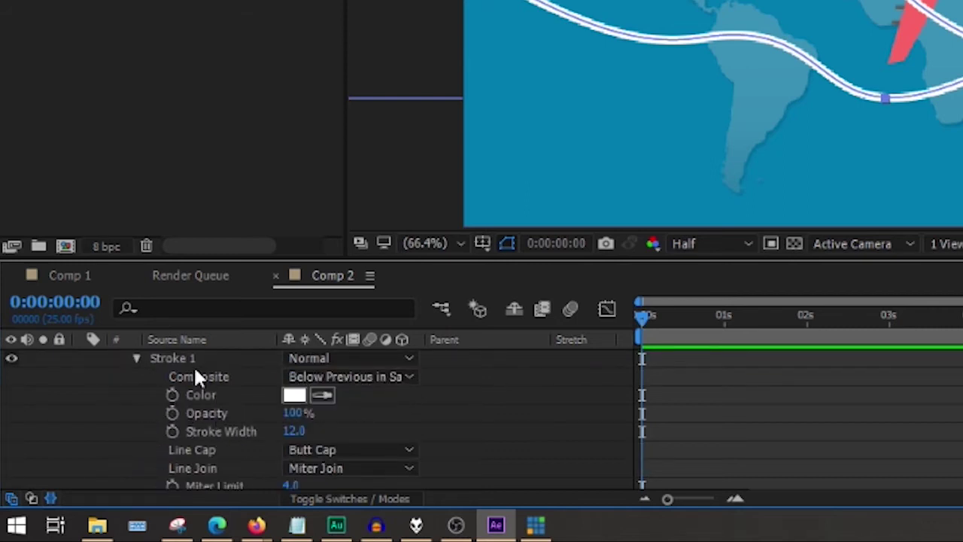
Add a dash pattern to Stroke 1 of the flight path
scroll(204, 419, down, 1)
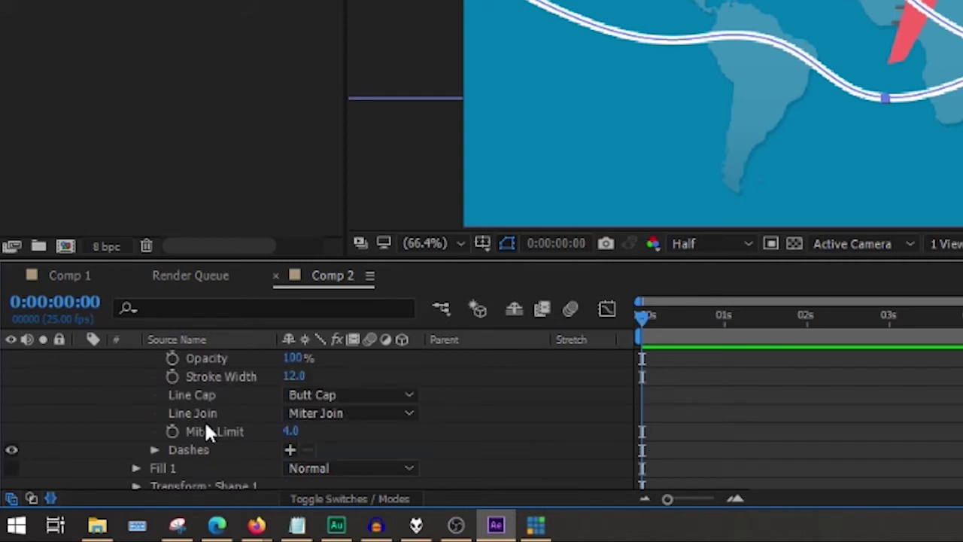
scroll(209, 434, down, 1)
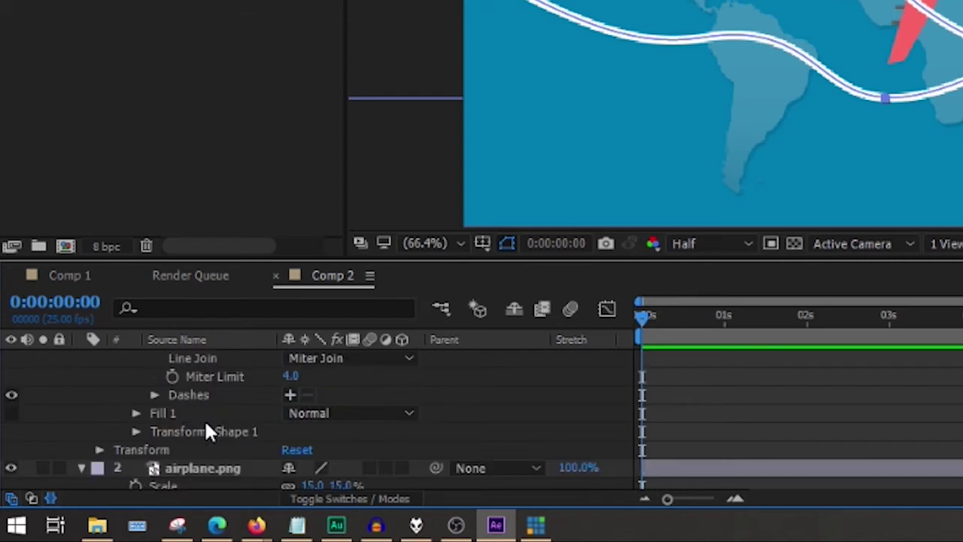
scroll(209, 432, up, 1)
scroll(209, 431, up, 1)
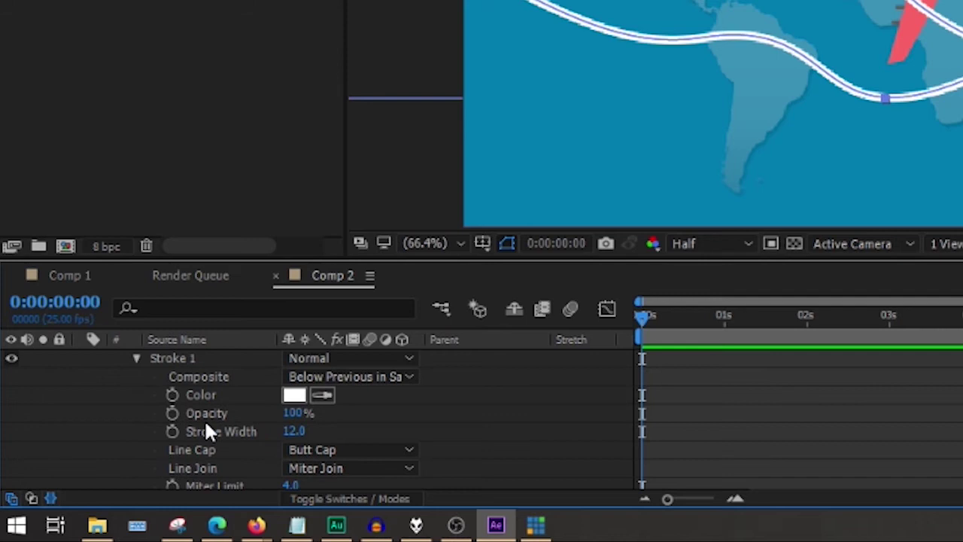
scroll(365, 444, down, 1)
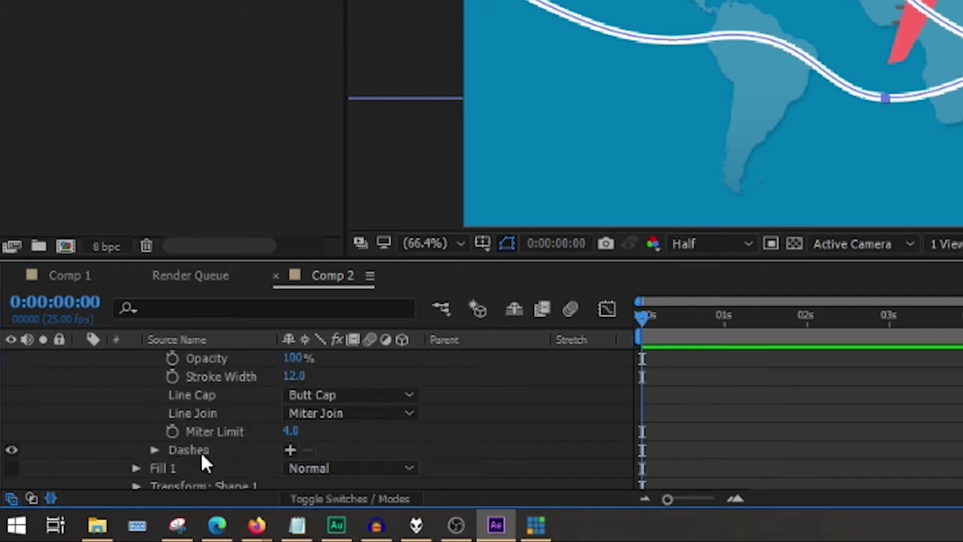
click(289, 449)
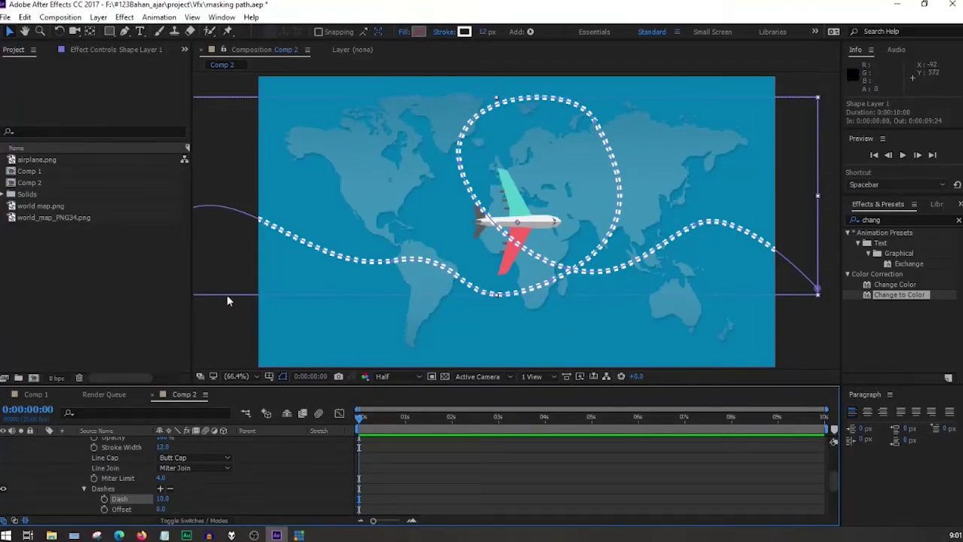
Set the flight path stroke's Dash value to 20
mouse_move(162, 502)
mouse_down()
mouse_move(179, 498)
mouse_move(171, 502)
mouse_up()
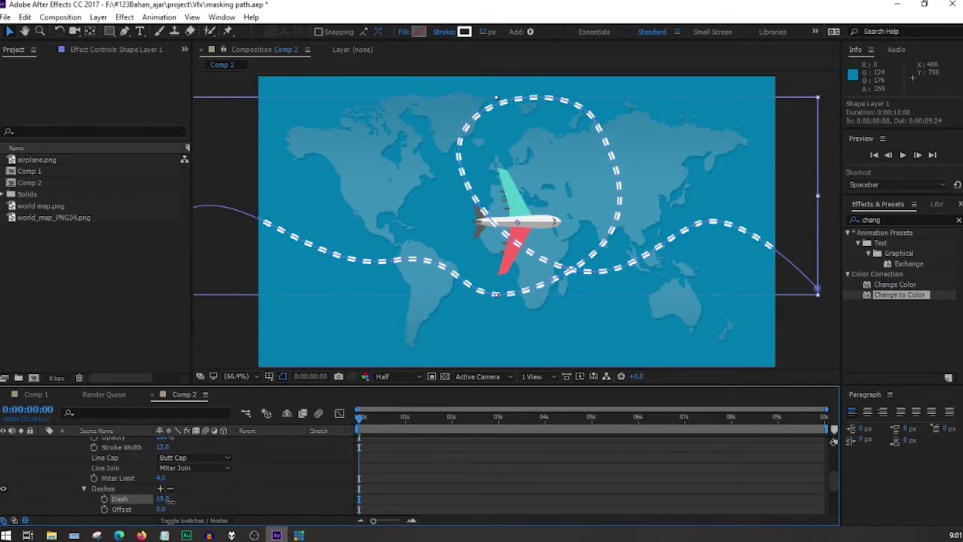
click(169, 499)
text(2)
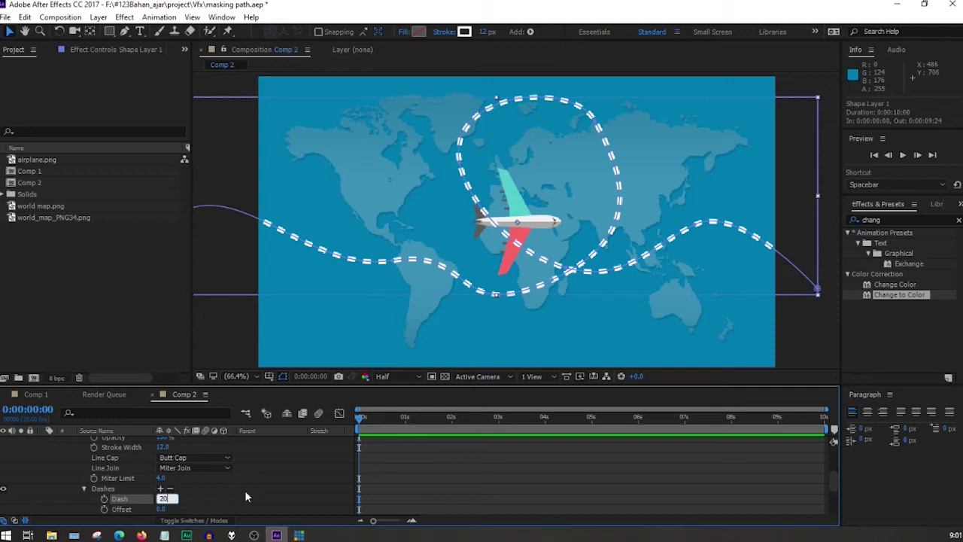
text(0)
key(Return)
Shift the dash Offset to about -128, deselect the shape layer and collapse the Dashes group
drag(161, 509, 109, 523)
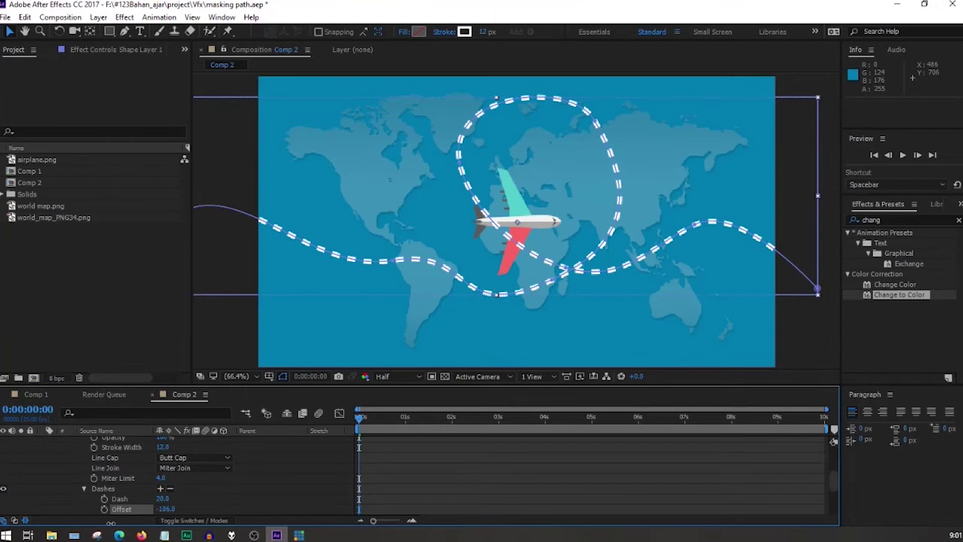
click(782, 195)
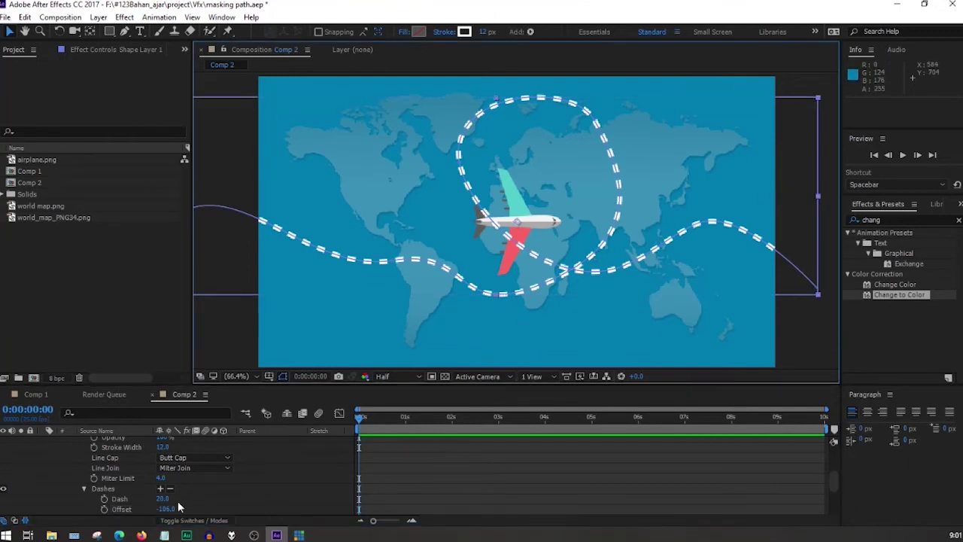
drag(164, 510, 155, 509)
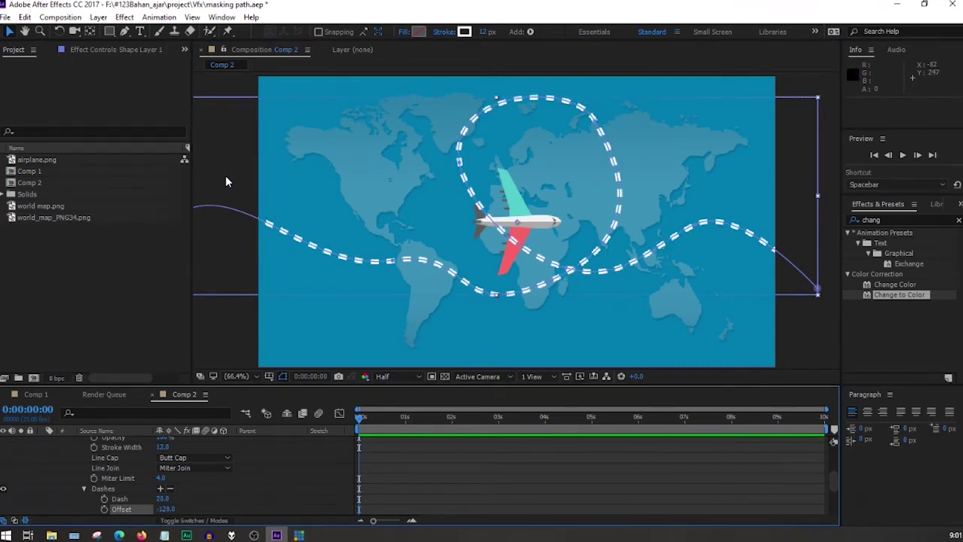
click(223, 153)
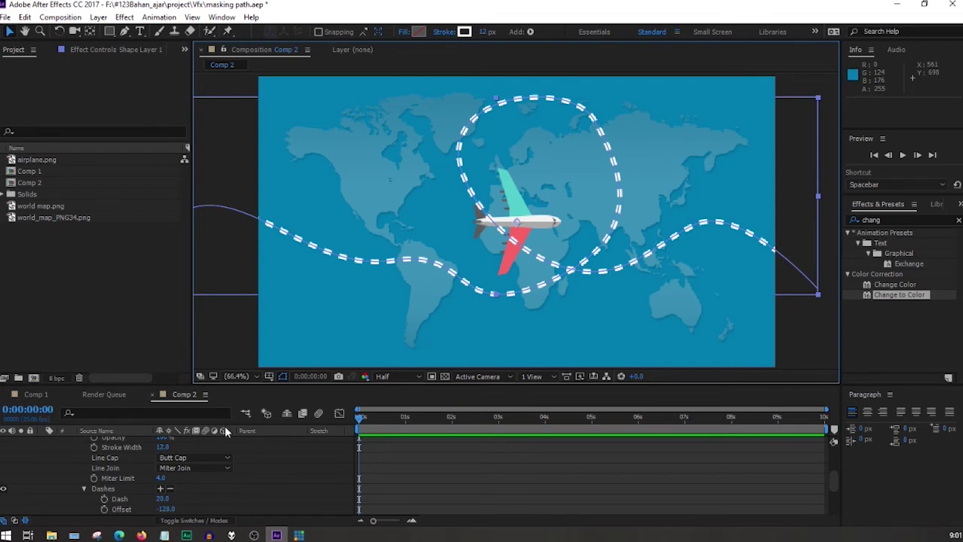
click(822, 194)
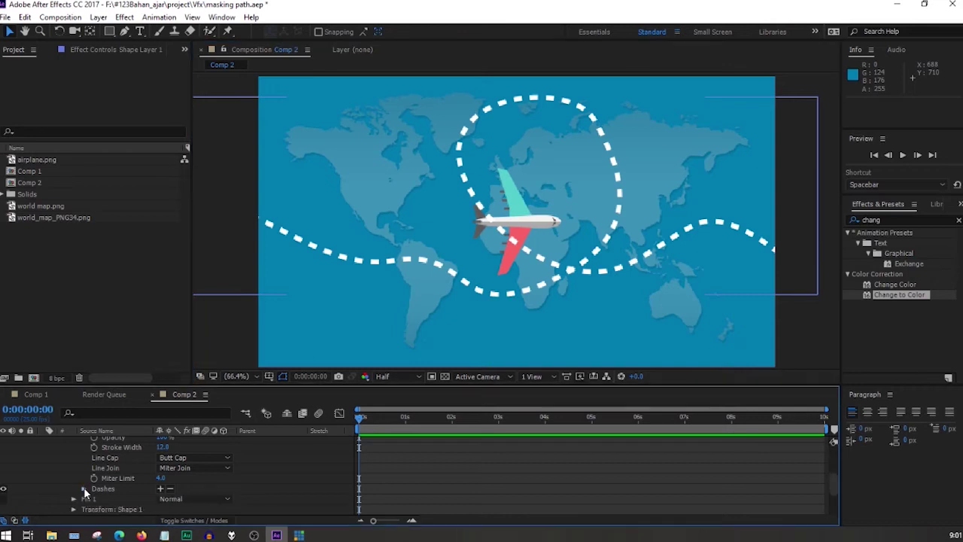
Copy the Path property of Path 1 inside Shape Layer 1
scroll(93, 471, up, 3)
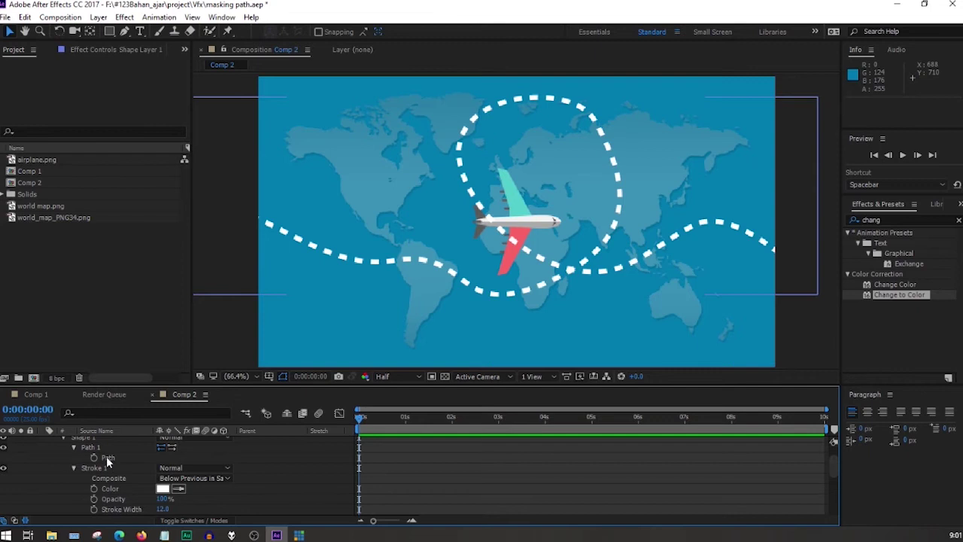
click(104, 455)
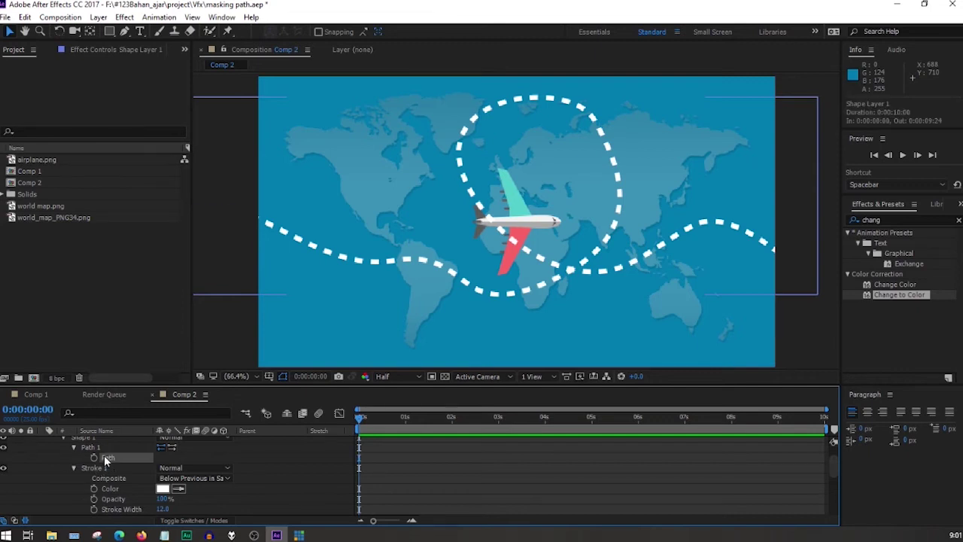
scroll(112, 477, down, 4)
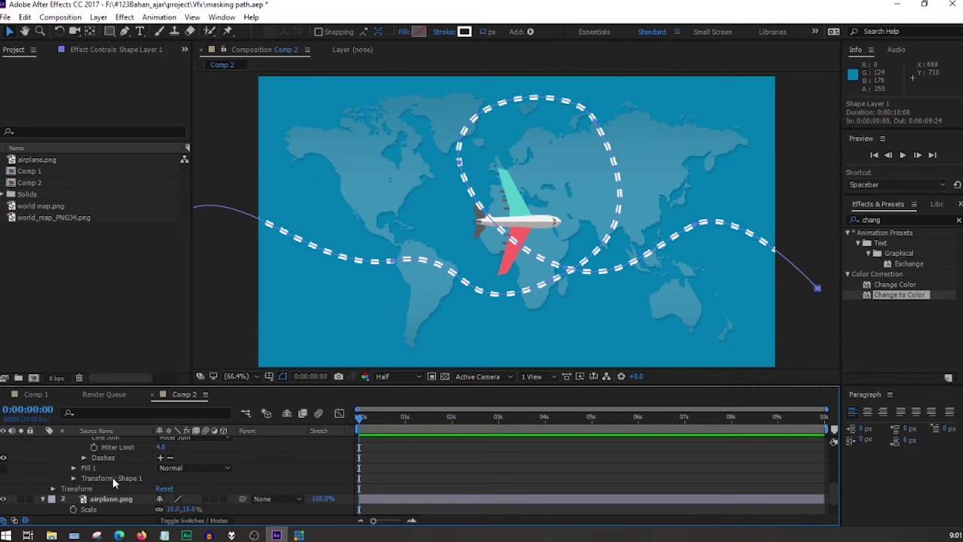
scroll(113, 481, up, 4)
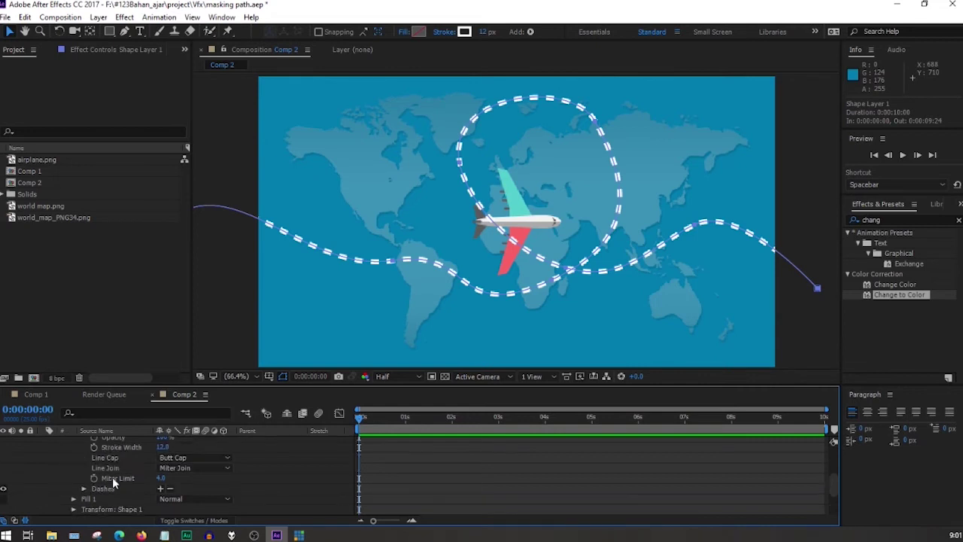
scroll(113, 472, down, 4)
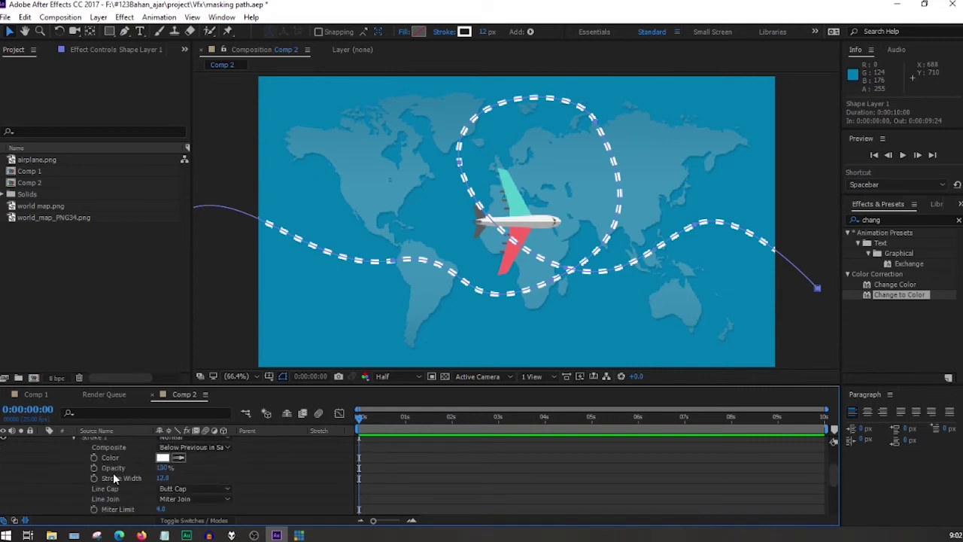
scroll(113, 473, up, 4)
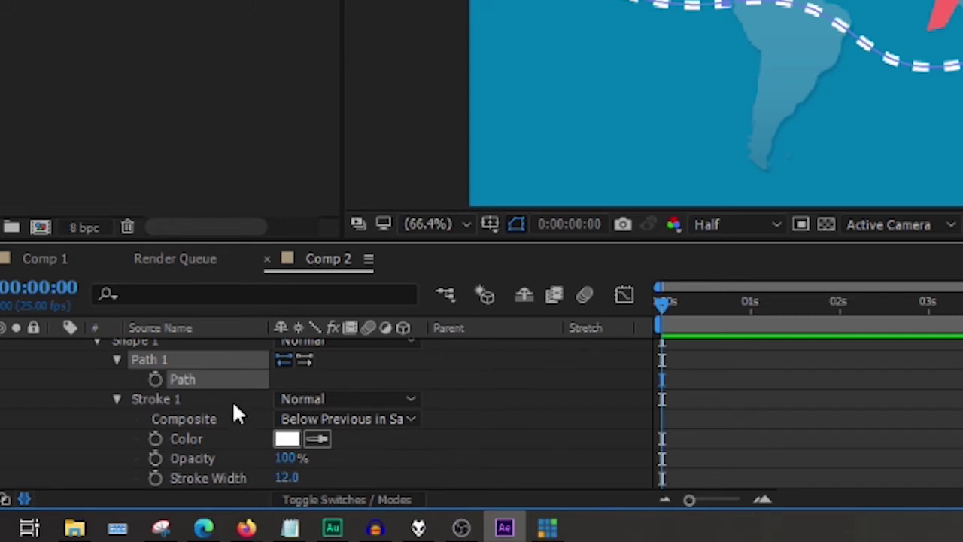
Reveal the airplane.png layer's Position and paste the copied path into it as keyframes starting at 0:00:00:00
scroll(233, 412, down, 5)
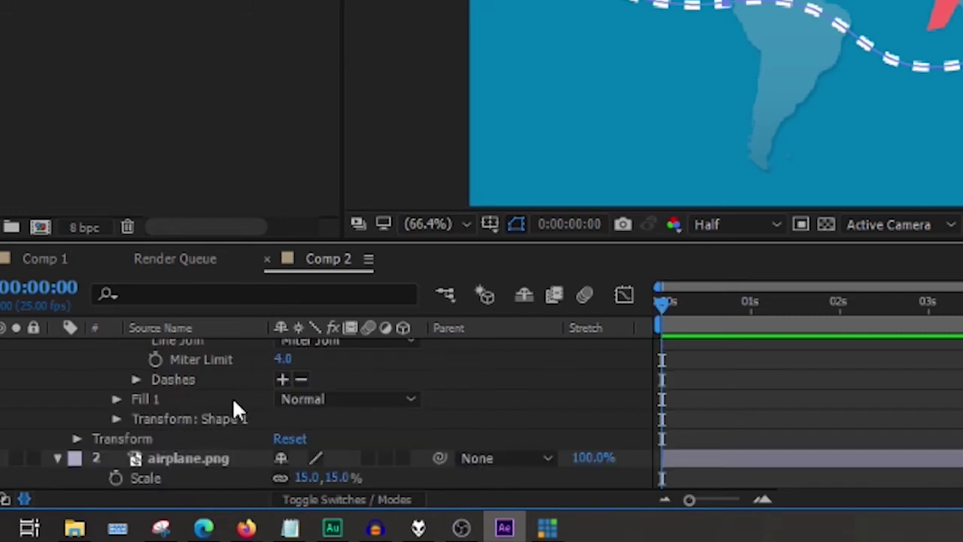
scroll(234, 403, down, 3)
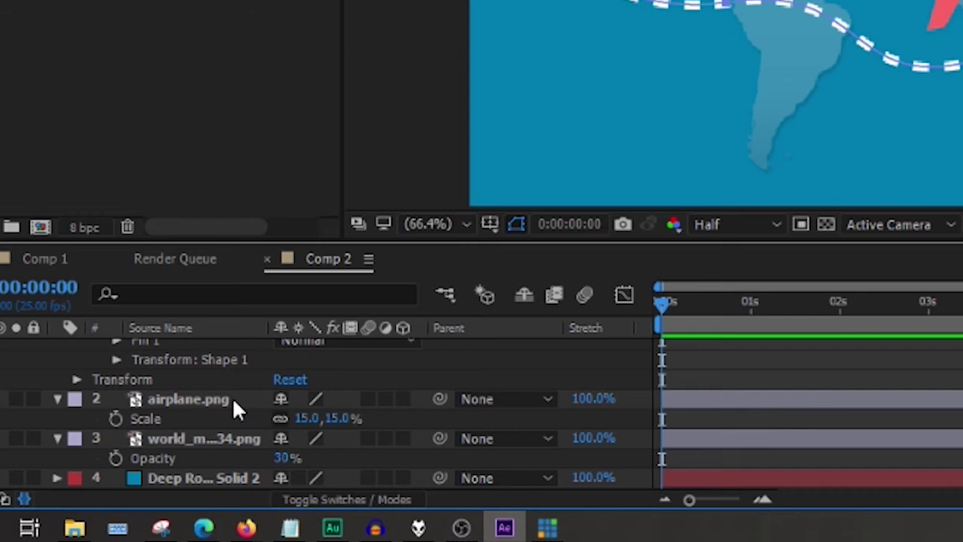
click(188, 404)
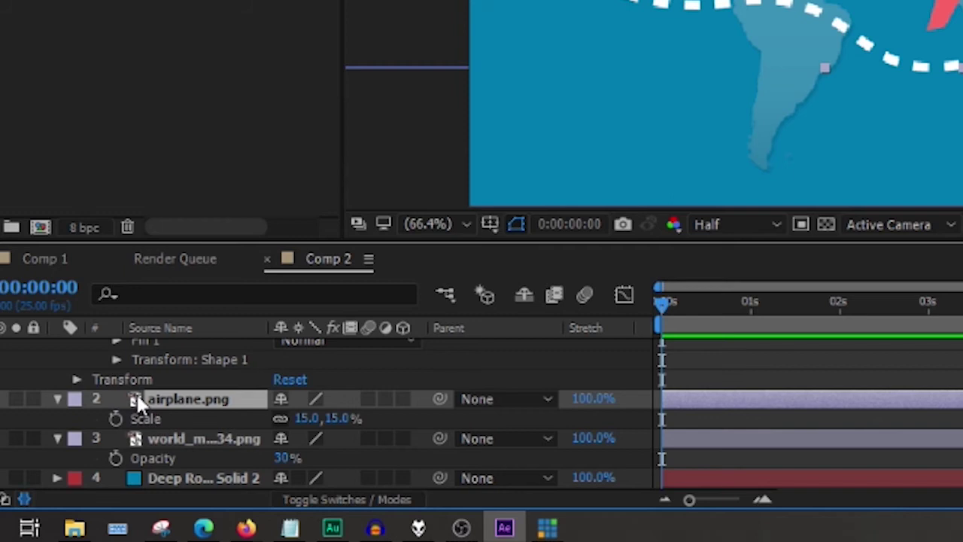
key(p)
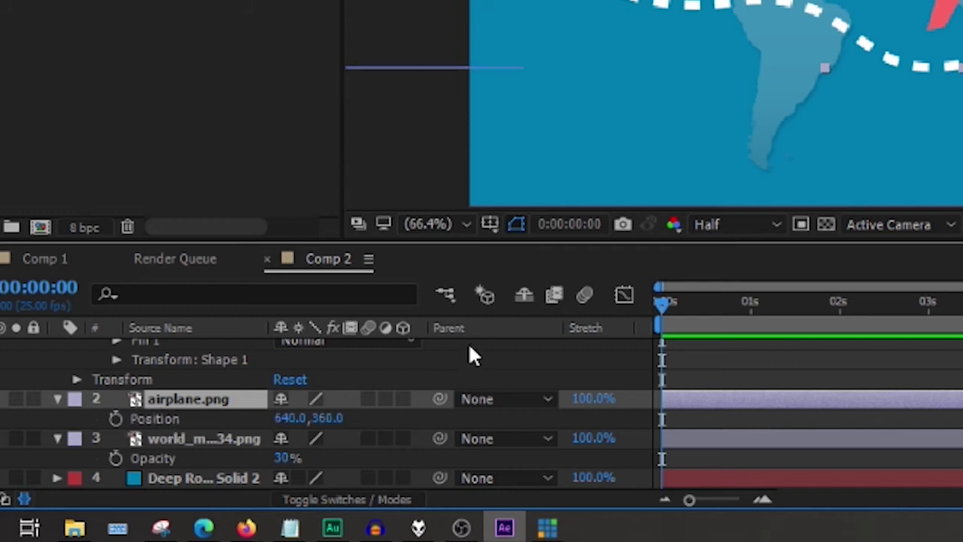
mouse_move(665, 304)
mouse_down()
mouse_move(681, 311)
mouse_move(662, 310)
mouse_up()
click(167, 420)
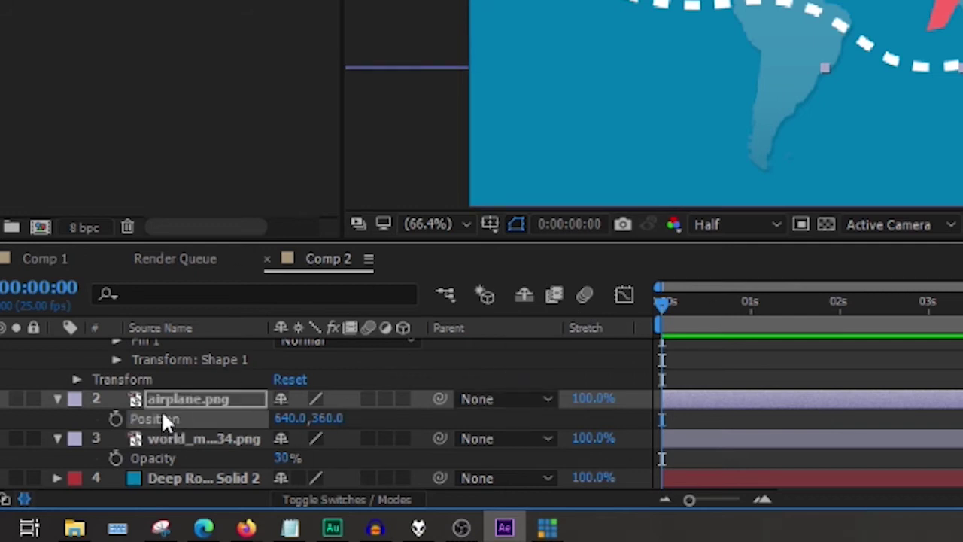
key(ctrl+v)
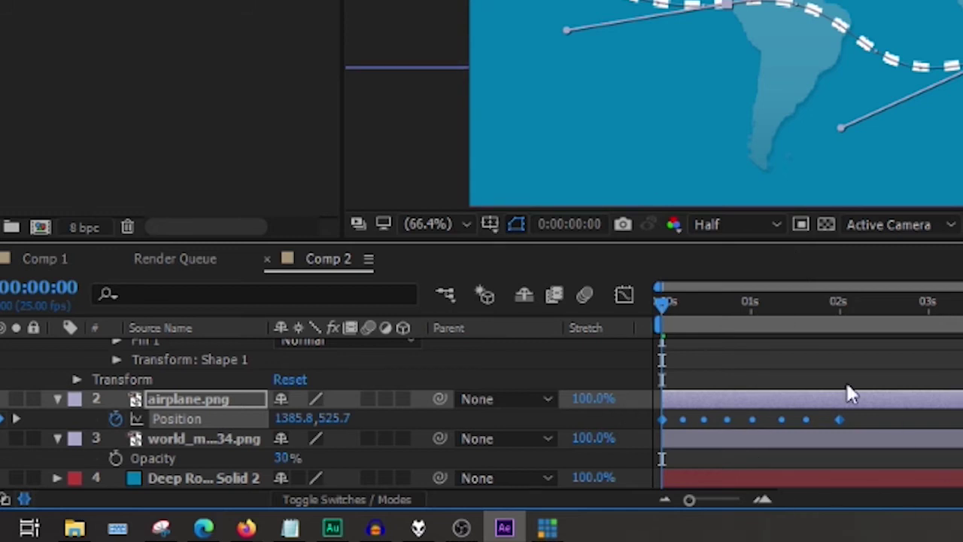
Scrub and play back the airplane's two-second flight along the dashed path
drag(661, 300, 700, 314)
mouse_move(380, 424)
mouse_down()
mouse_move(453, 416)
mouse_move(368, 414)
mouse_up()
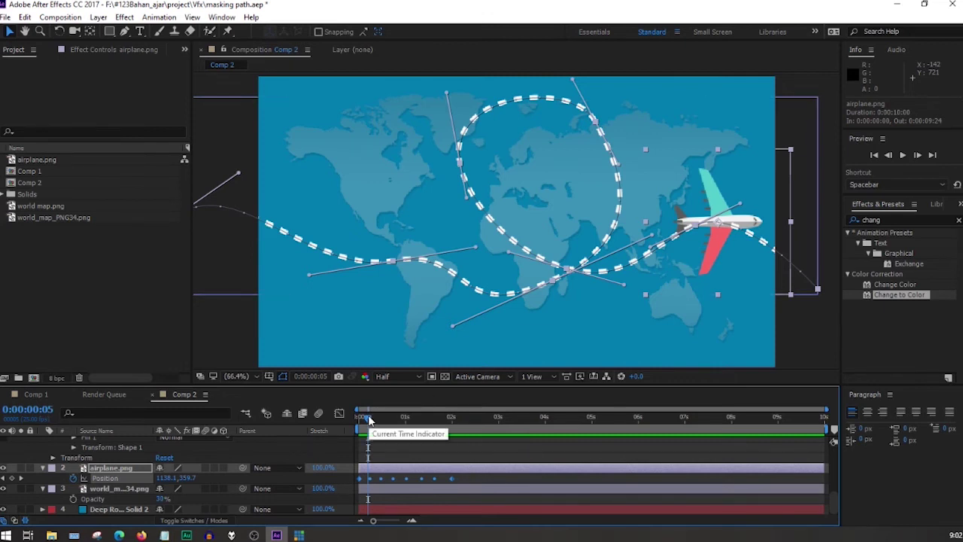
drag(368, 420, 350, 420)
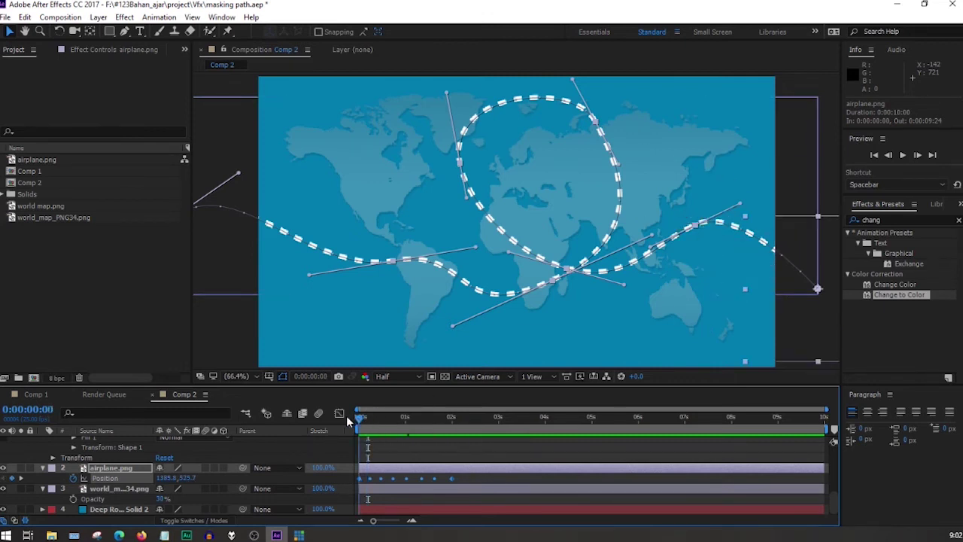
key(space)
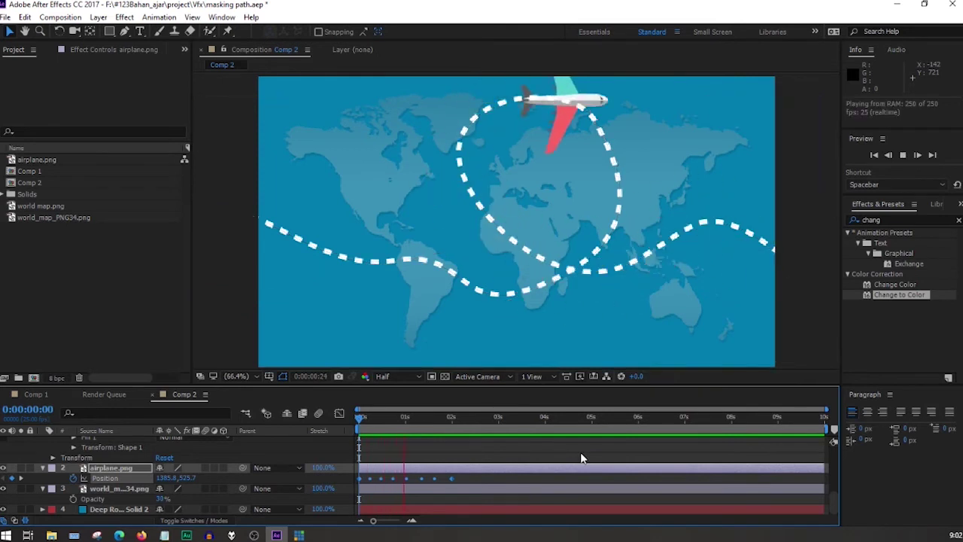
key(space)
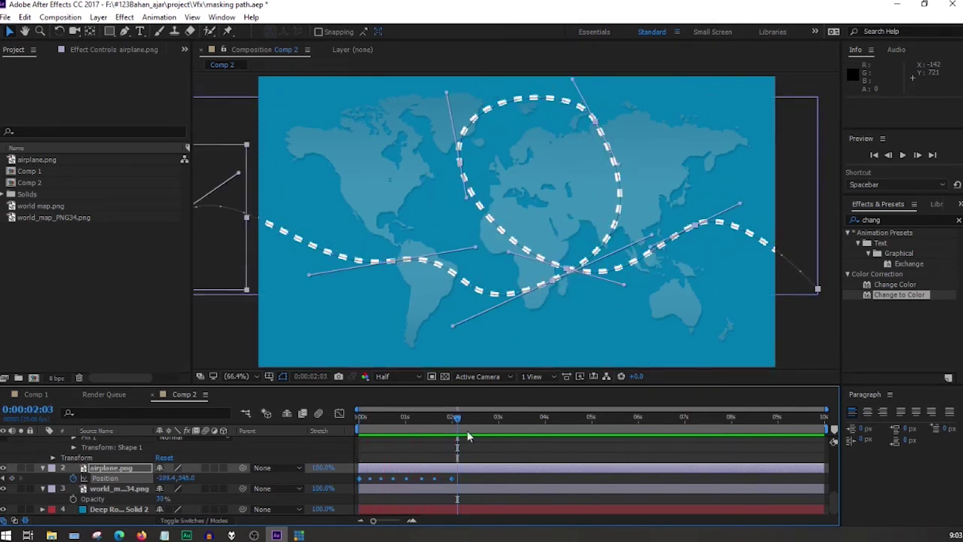
drag(453, 419, 427, 429)
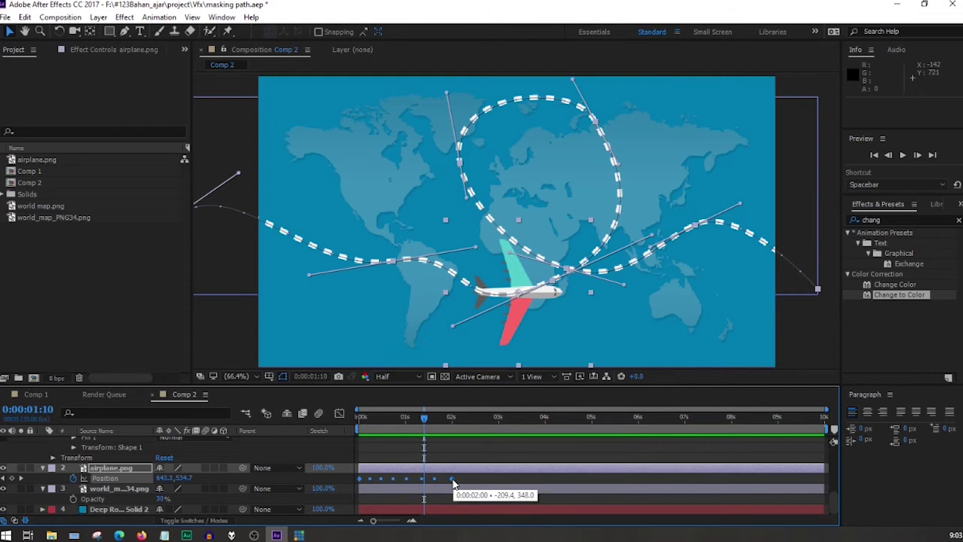
Try stretching the airplane's Position keyframes so the last one sits at 0:00:08:04, and preview the flight
drag(452, 477, 642, 478)
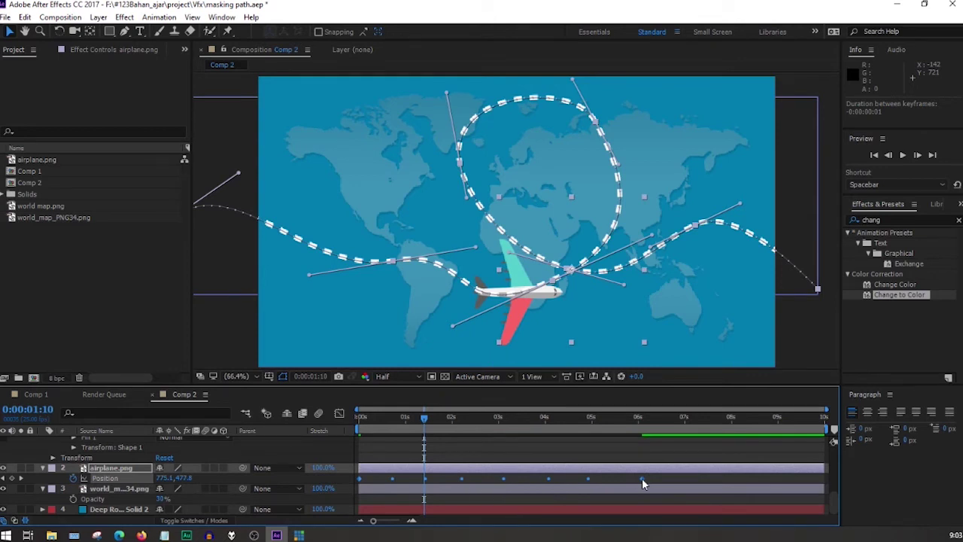
drag(641, 477, 738, 478)
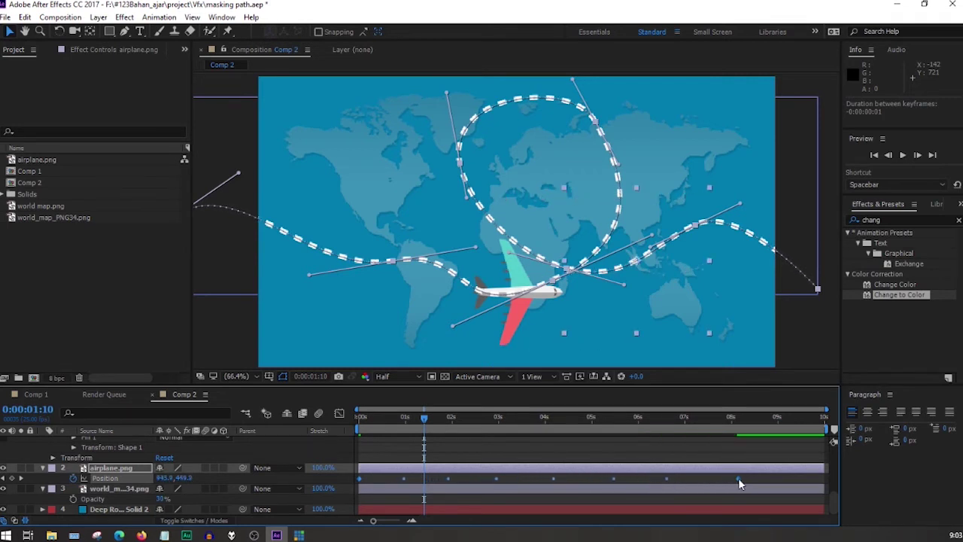
click(420, 420)
drag(416, 419, 325, 428)
key(space)
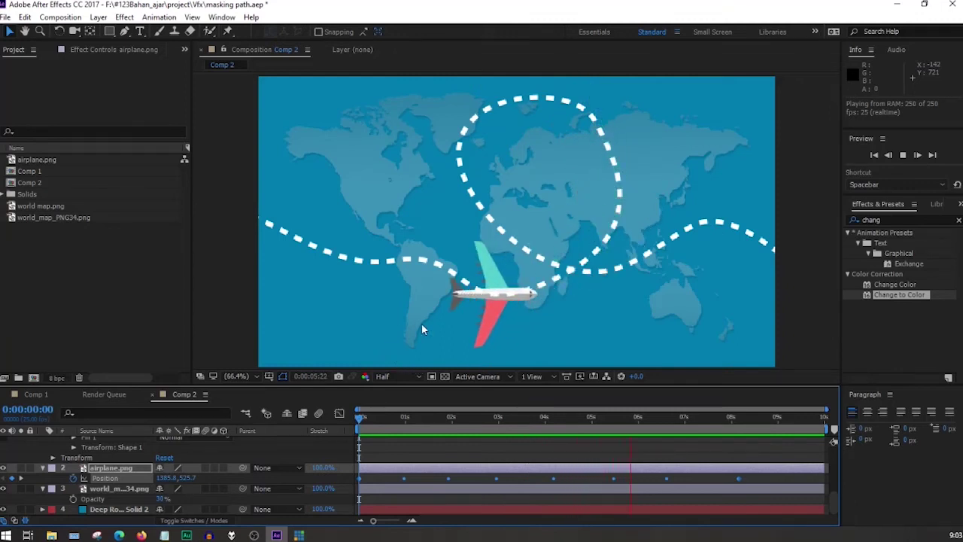
key(space)
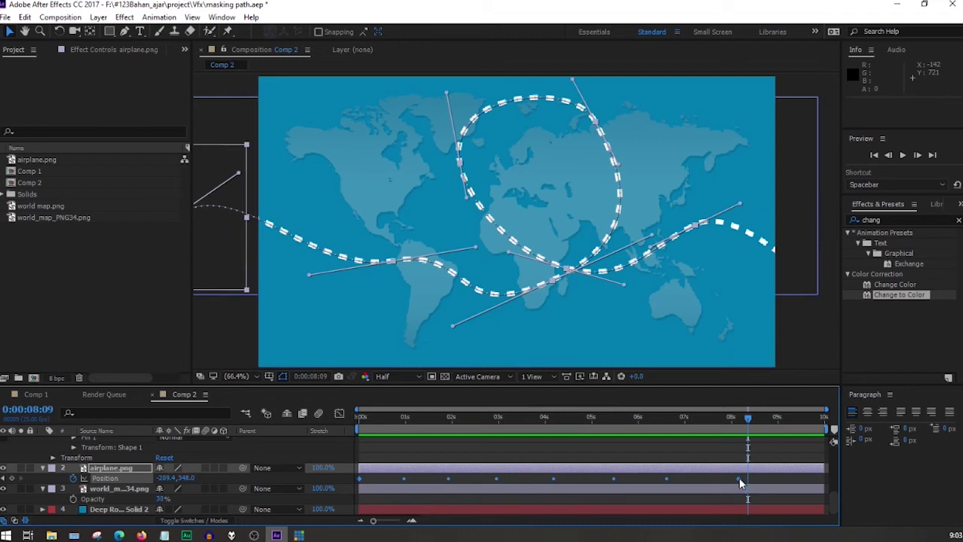
Retime the airplane's Position keyframes so the last one sits at about 6 seconds, and preview the slower flight
drag(739, 479, 637, 476)
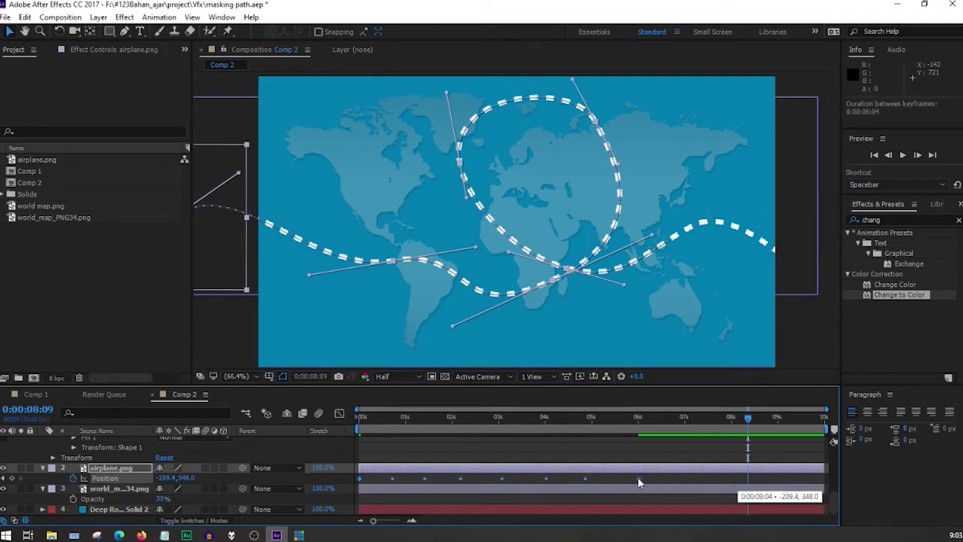
drag(637, 476, 637, 476)
drag(611, 416, 322, 422)
key(space)
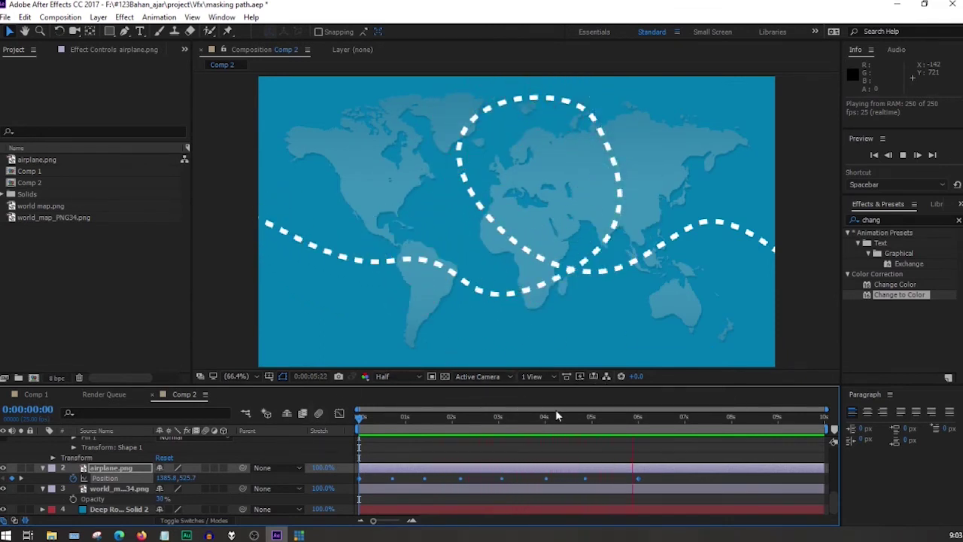
click(656, 424)
drag(656, 425, 385, 435)
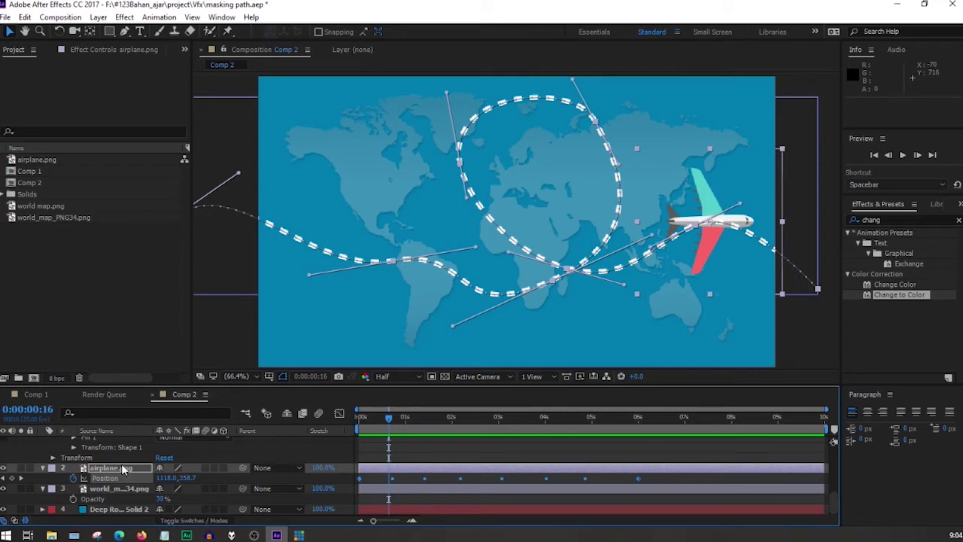
Reveal the airplane layer's Rotation, set it to about 211°, and check the heading near the start of the path
click(118, 469)
key(r)
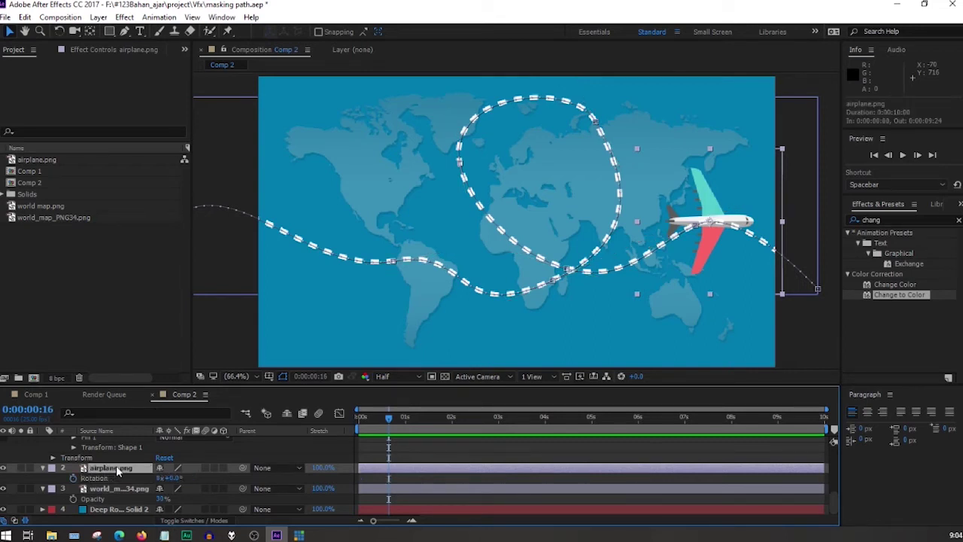
drag(174, 478, 273, 459)
mouse_move(388, 418)
mouse_down()
mouse_move(347, 425)
mouse_move(375, 423)
mouse_up()
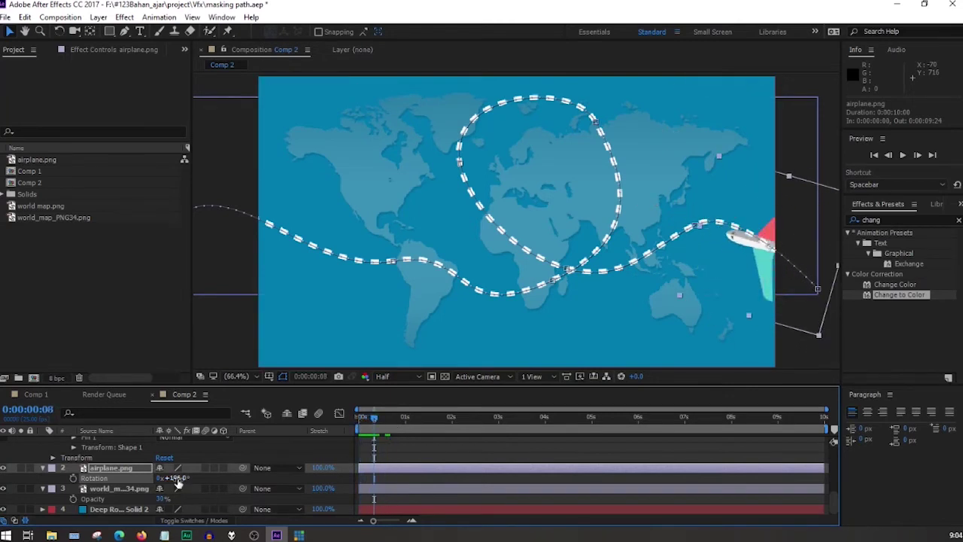
drag(180, 479, 186, 478)
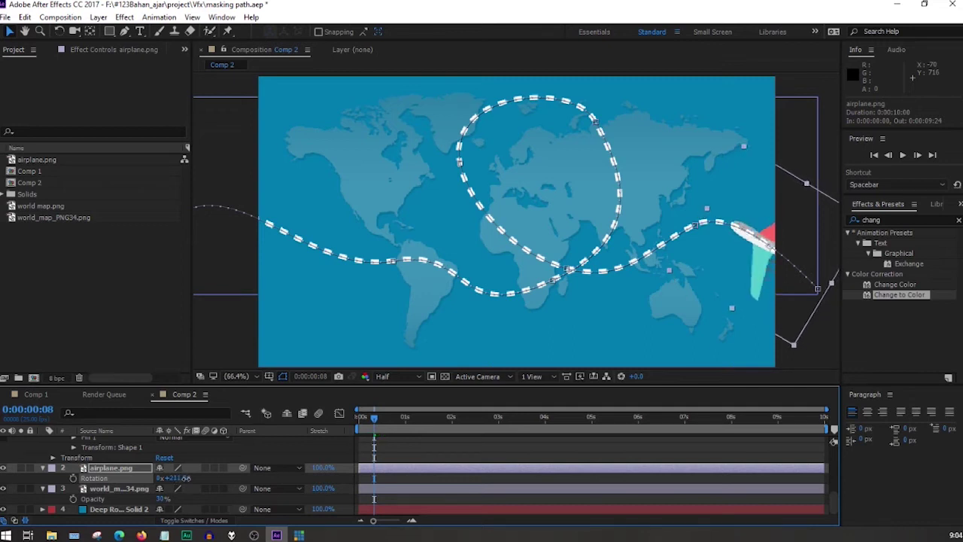
drag(374, 426, 394, 426)
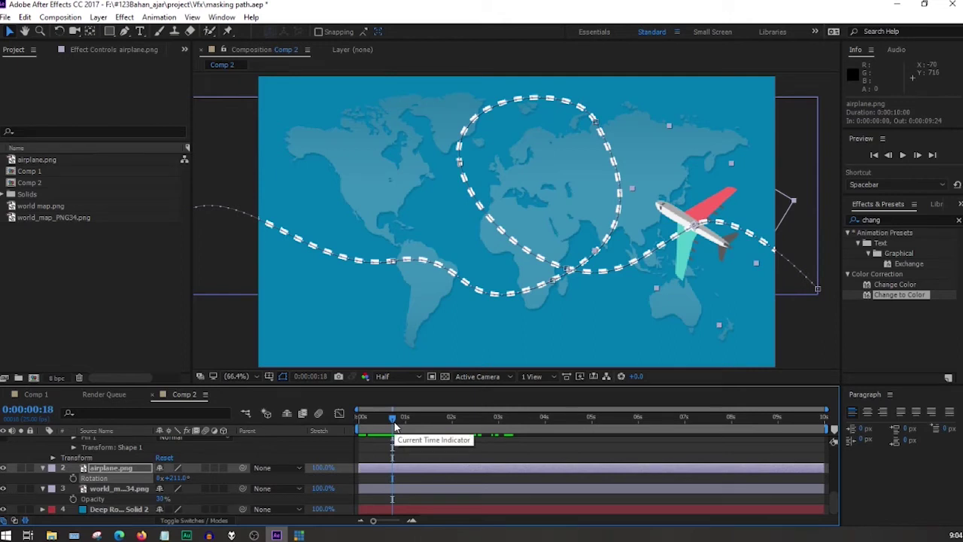
Set the airplane layer's Auto-Orientation to Orient Along Path
click(117, 471)
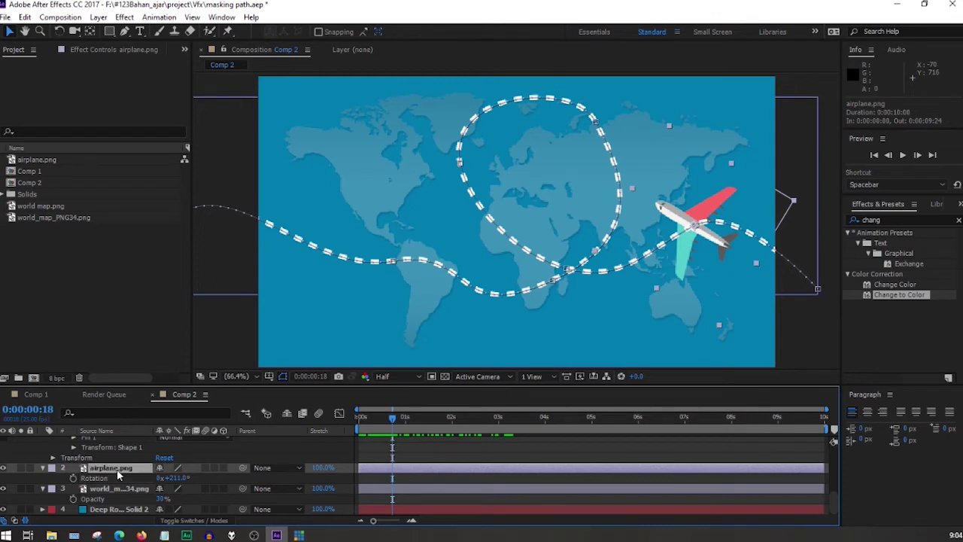
right_click(117, 474)
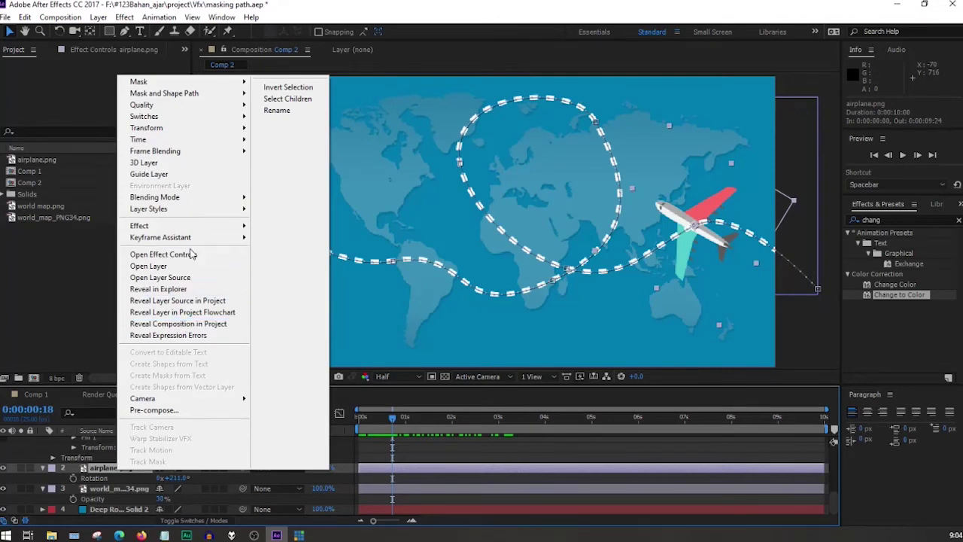
mouse_move(194, 132)
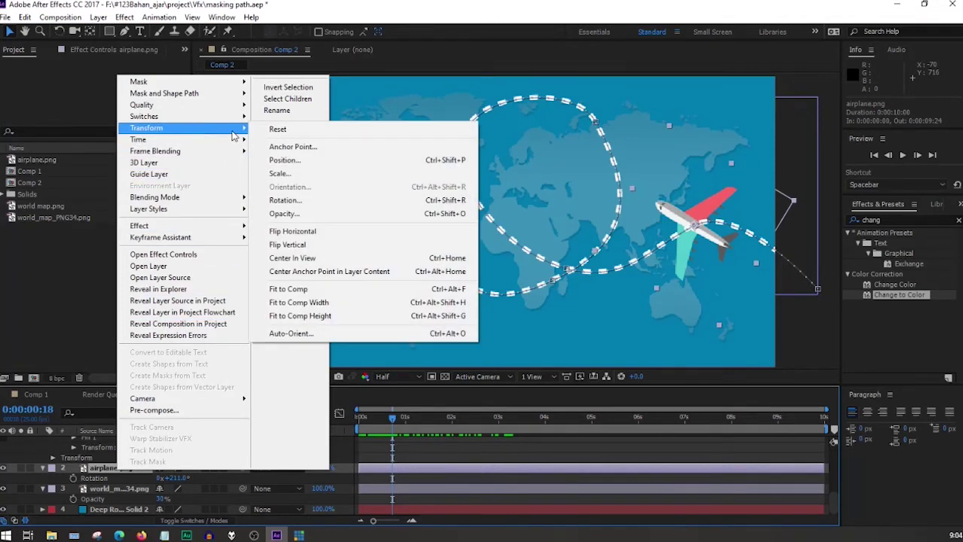
click(335, 338)
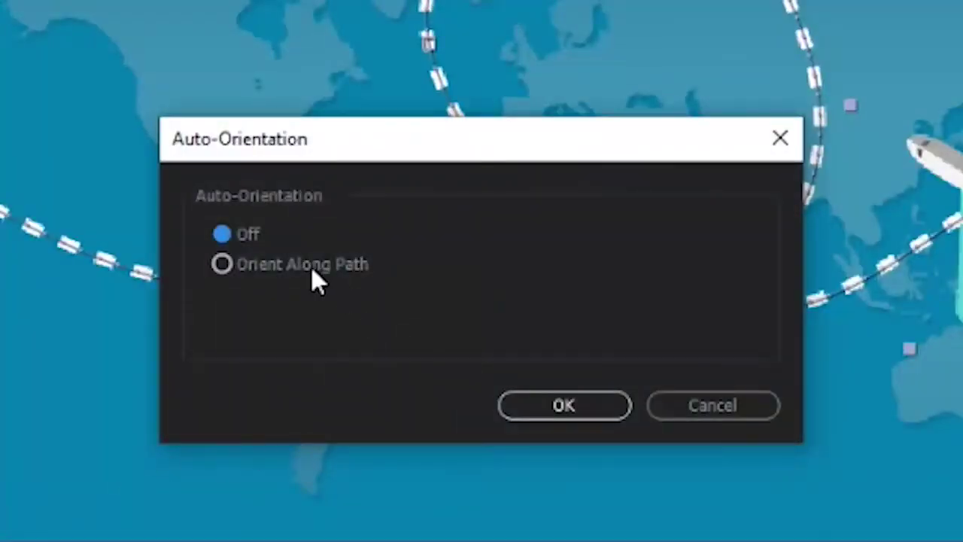
click(316, 274)
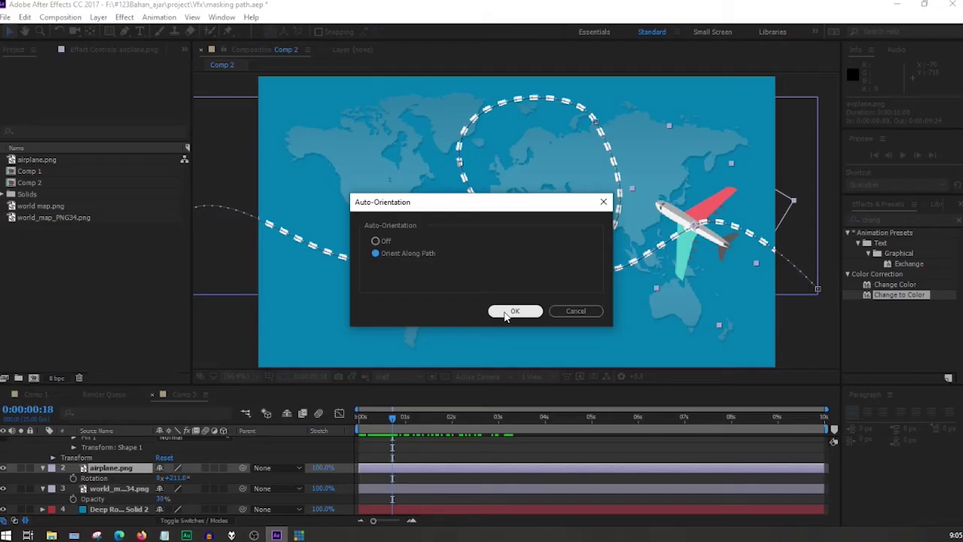
click(544, 410)
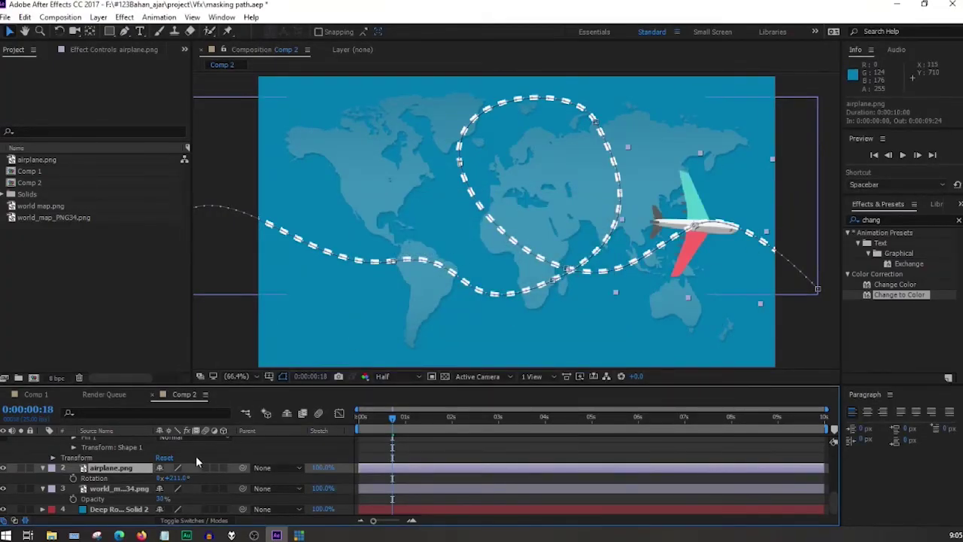
Set the airplane's Rotation to about 349° so its nose points along the path, and preview the flight
drag(181, 478, 286, 487)
drag(395, 418, 500, 421)
key(space)
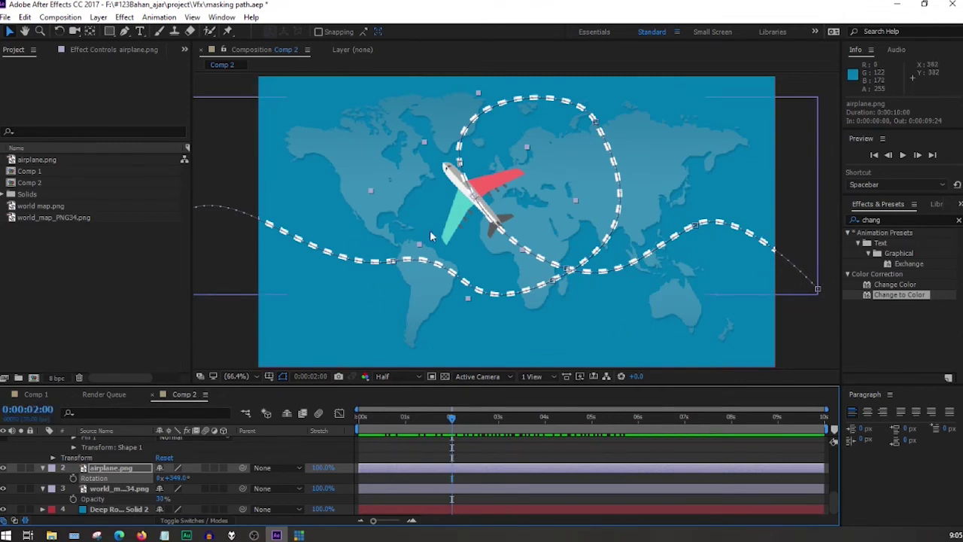
Play back the finished flight in Comp 1 as a reference and return to Comp 2
click(33, 394)
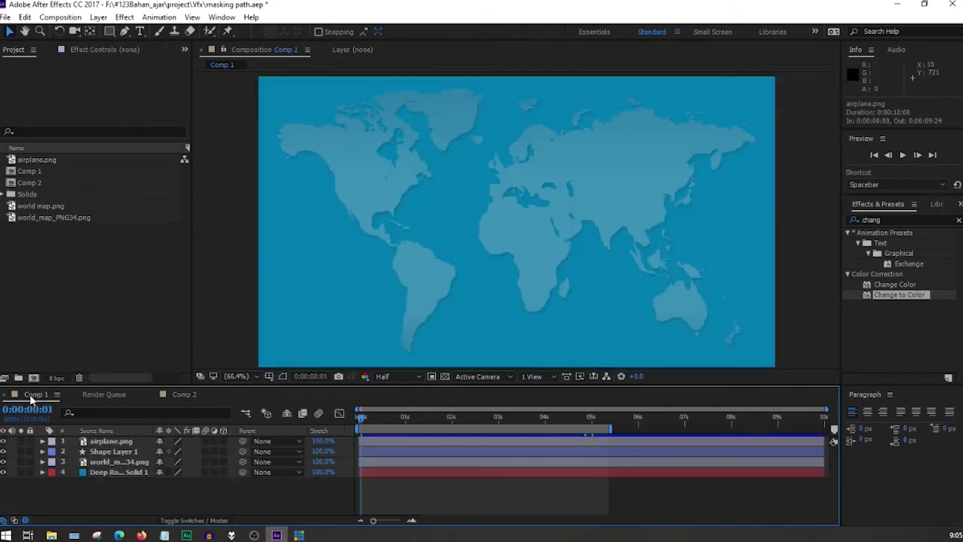
key(space)
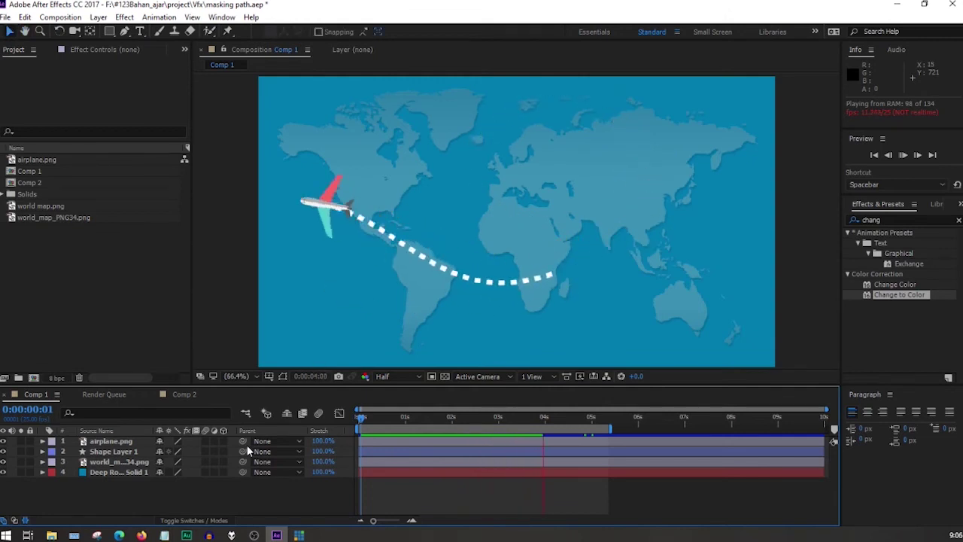
click(180, 395)
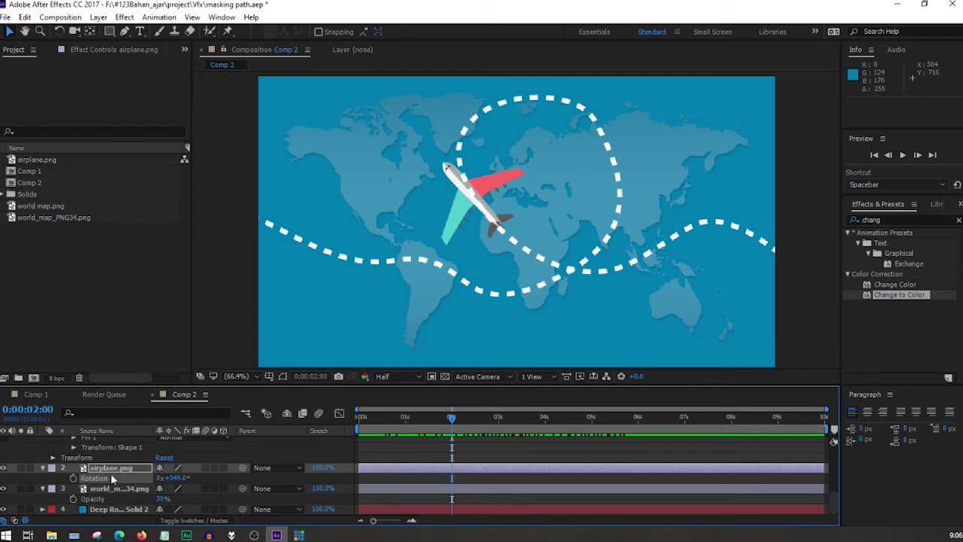
Scale the airplane layer down to 9%, stack it above Shape Layer 1, and return to the start of the timeline
key(s)
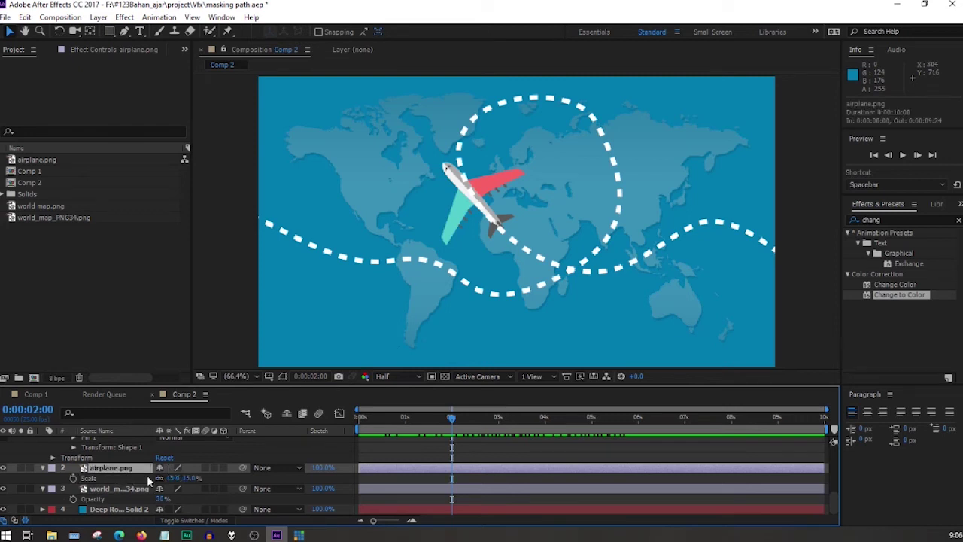
drag(174, 478, 169, 479)
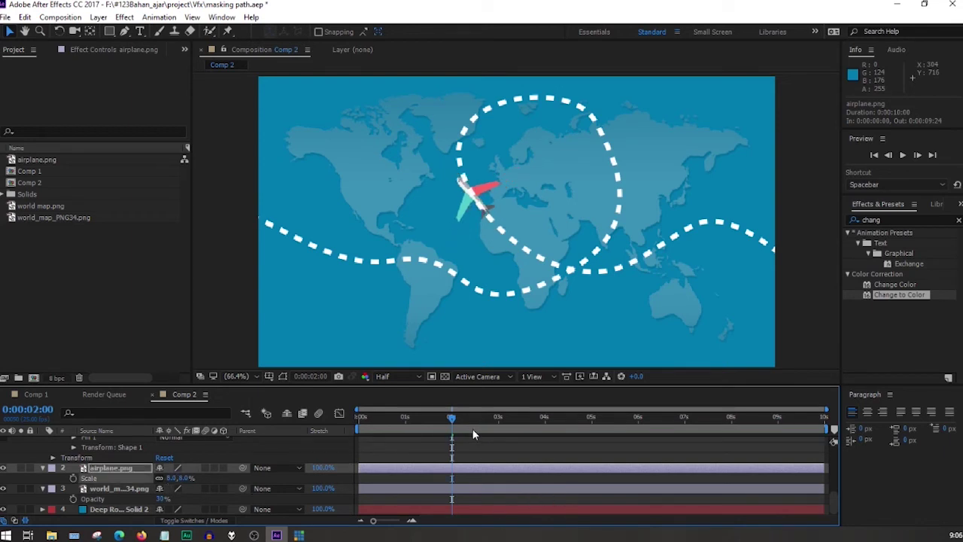
scroll(140, 460, up, 5)
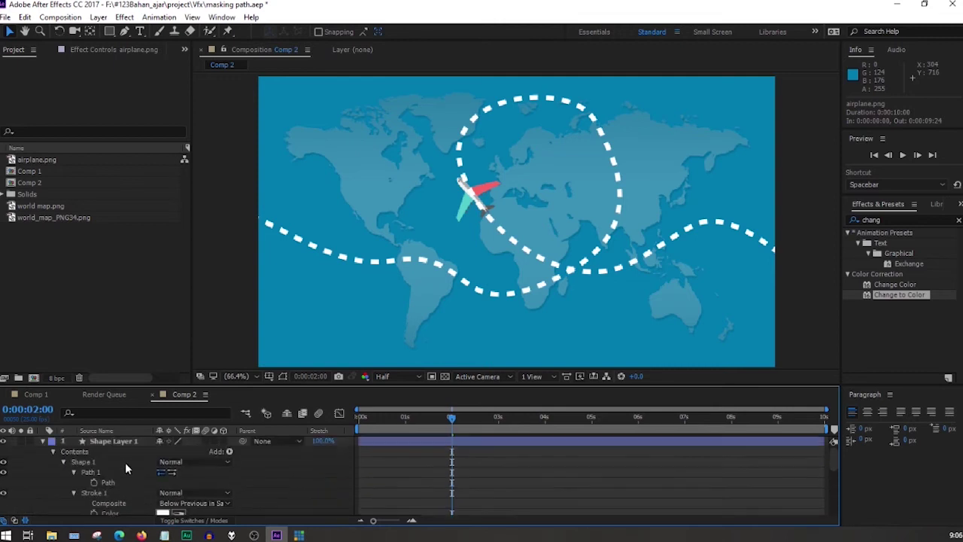
click(44, 441)
drag(89, 456, 86, 440)
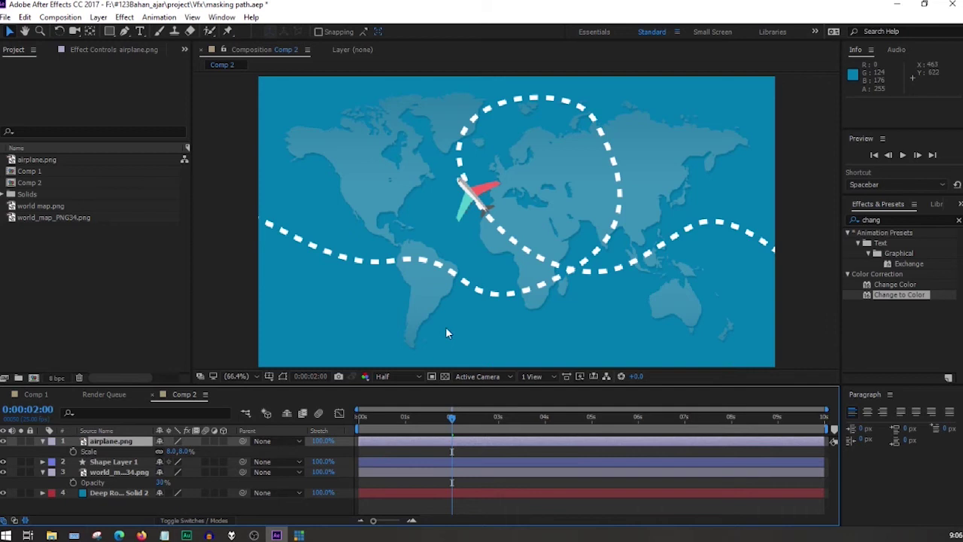
drag(451, 418, 332, 413)
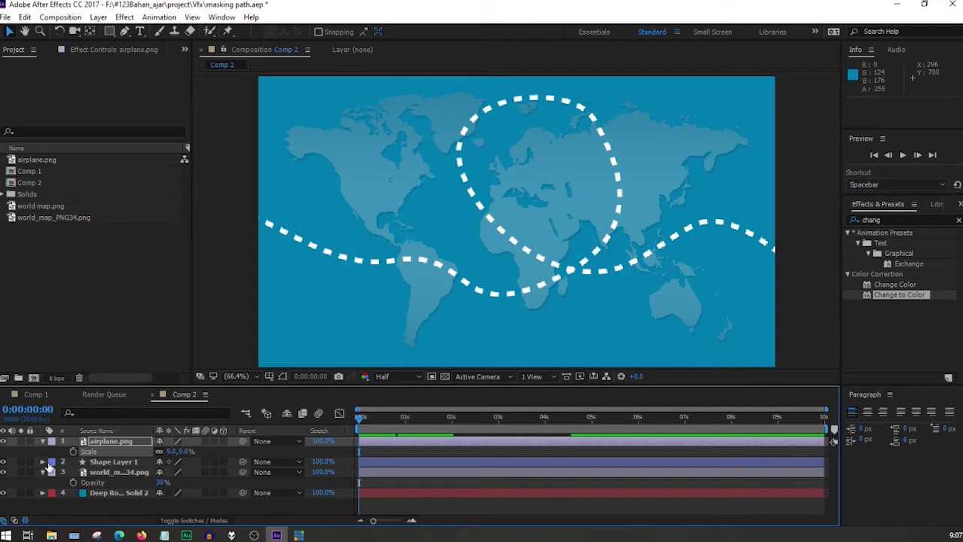
Add Trim Paths to Shape Layer 1 and expand its properties, collapsing the Stroke 1 and Shape 1 groups
click(120, 462)
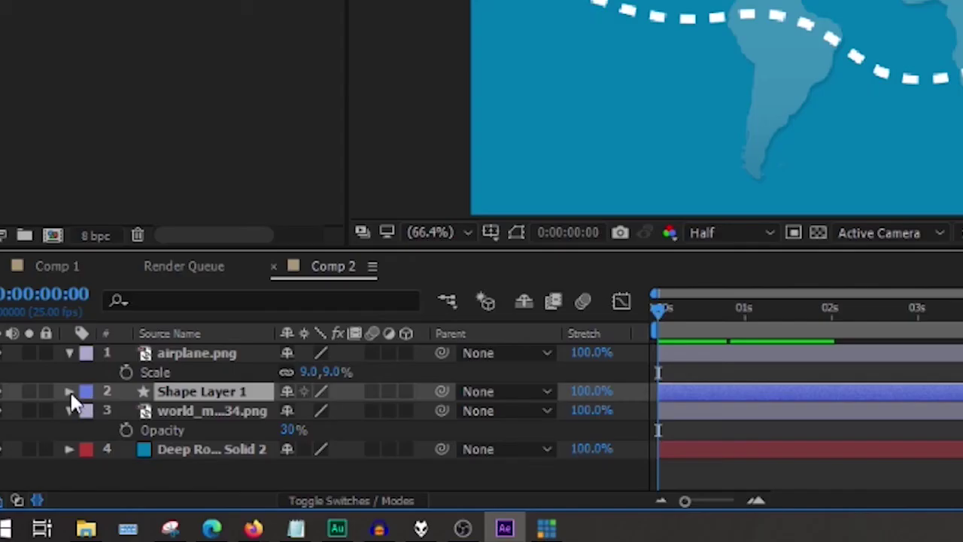
click(70, 390)
scroll(134, 405, down, 1)
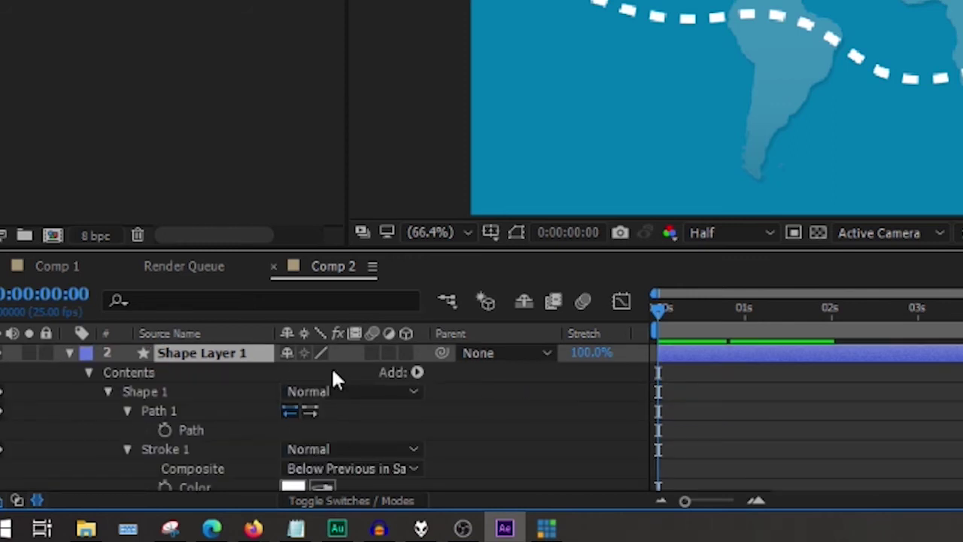
click(416, 370)
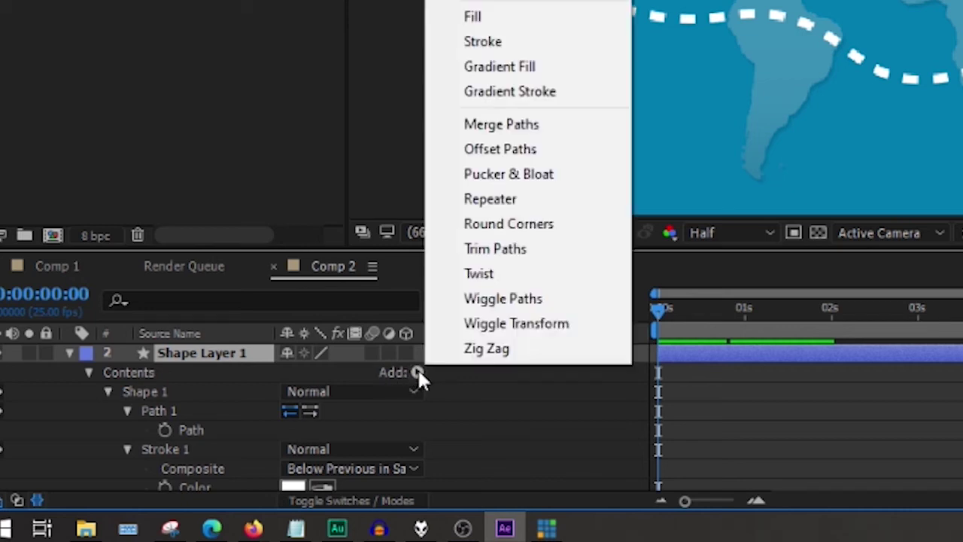
click(509, 248)
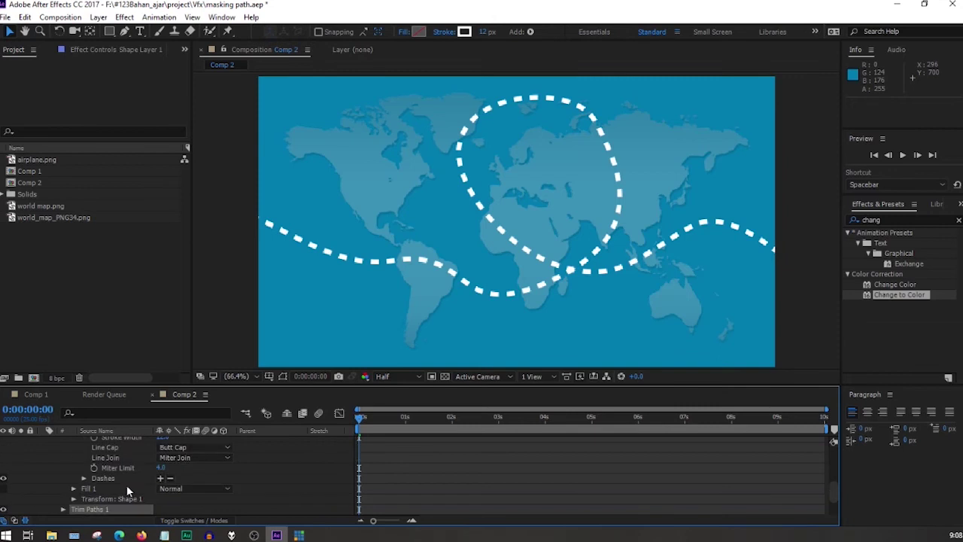
scroll(113, 481, up, 2)
click(72, 489)
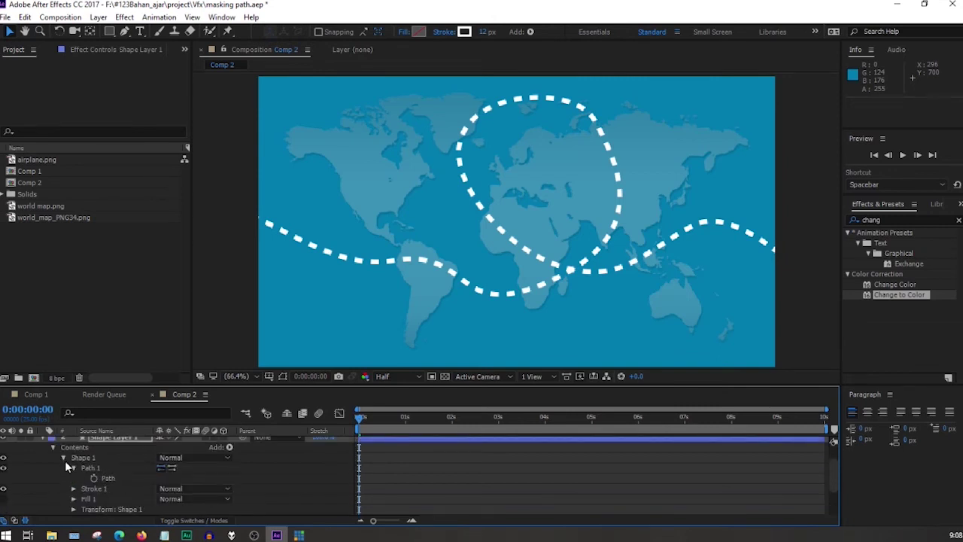
click(63, 456)
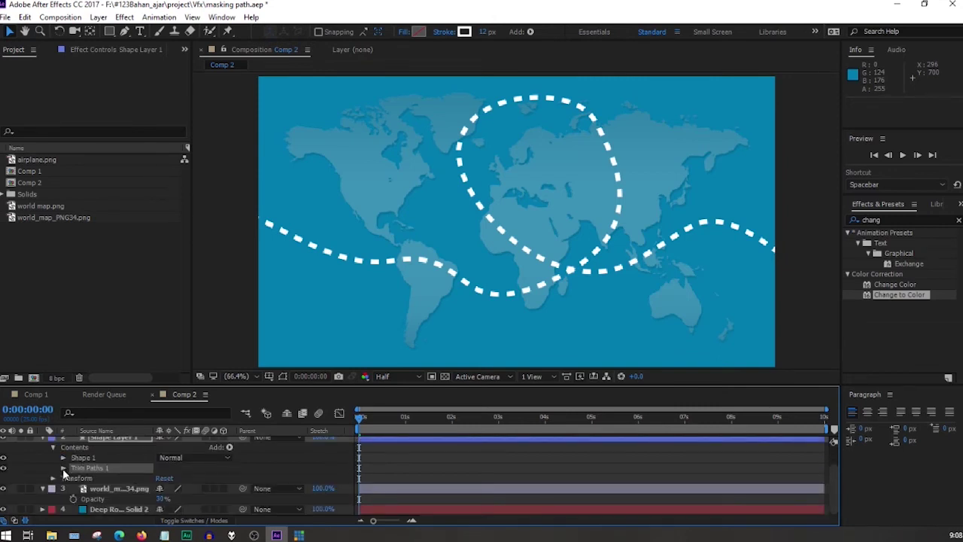
click(64, 468)
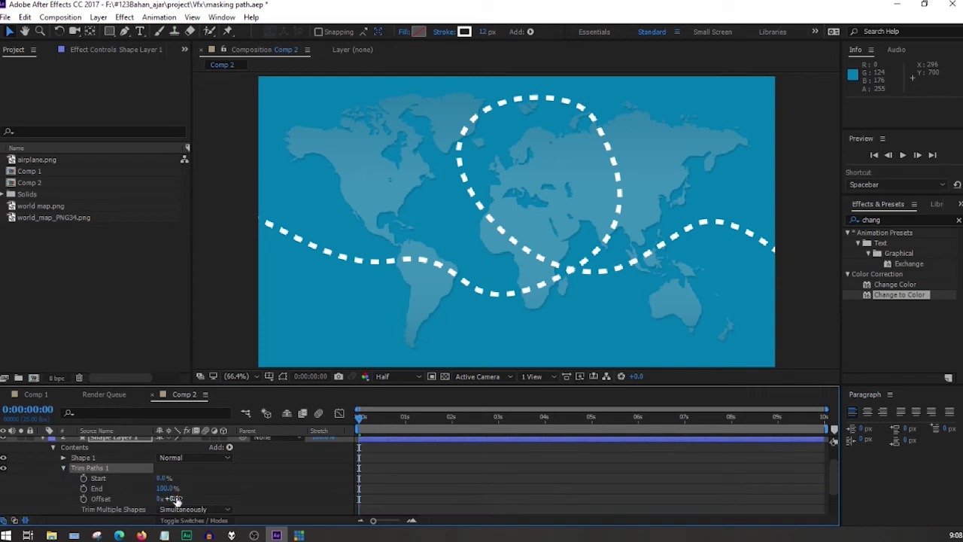
Try out the Trim Paths End value, set it to 0%, and keyframe it at 0:00:00:00
drag(370, 419, 391, 420)
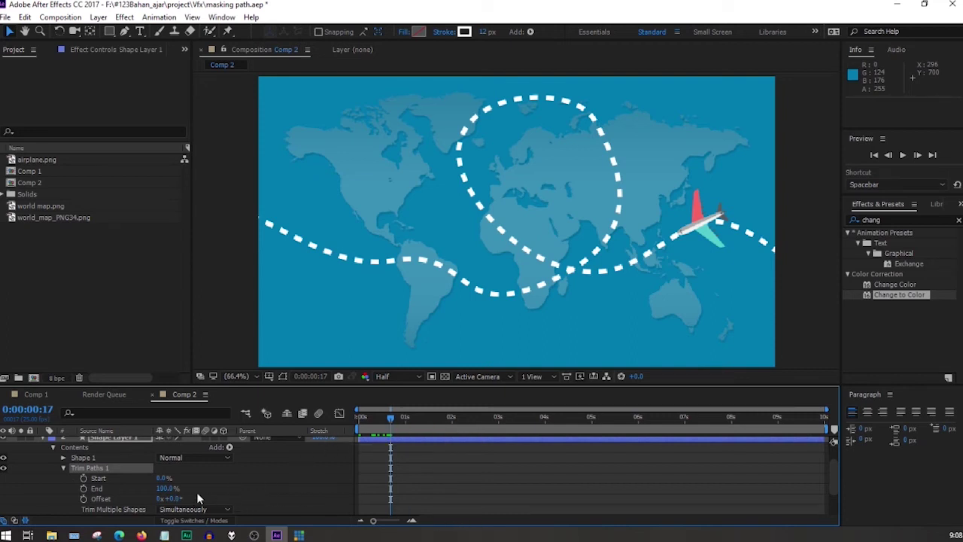
drag(164, 491, 90, 489)
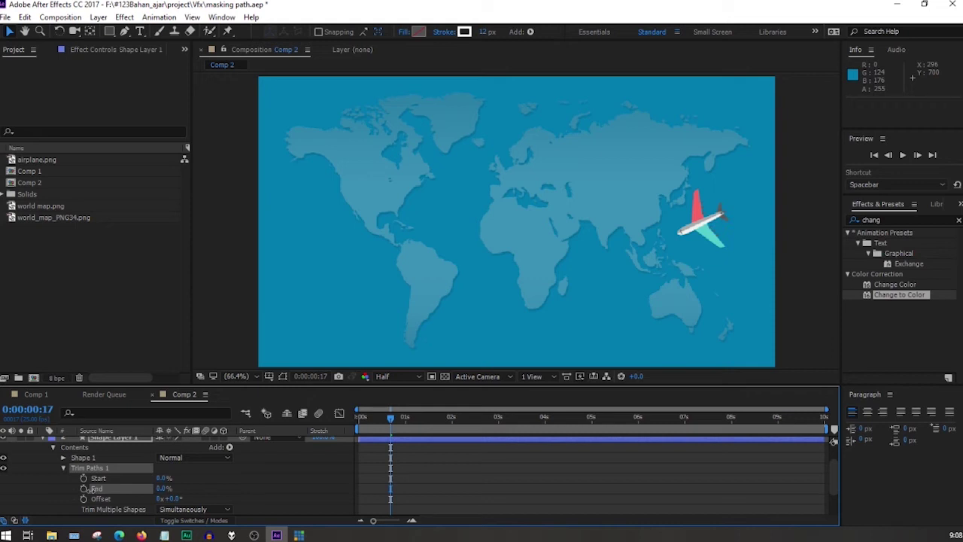
drag(90, 489, 199, 482)
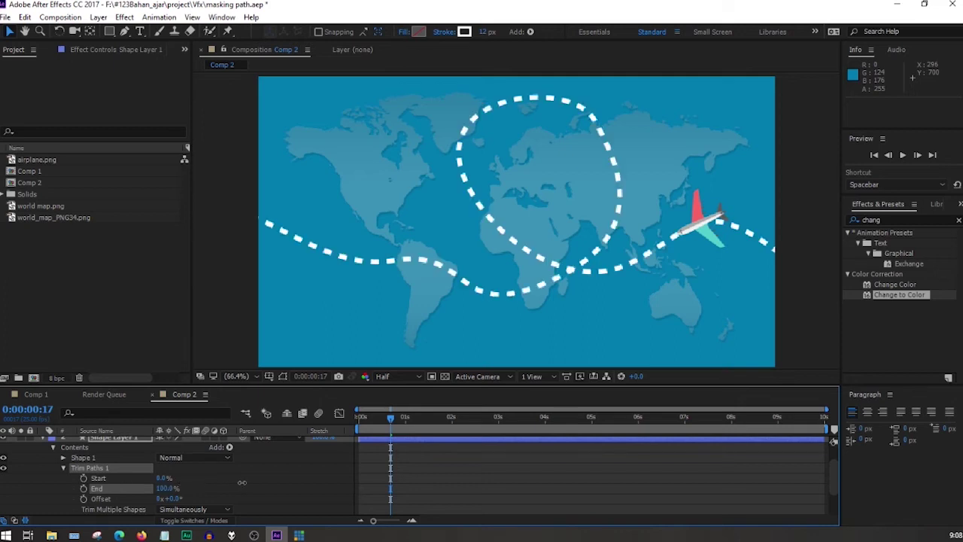
drag(241, 482, 124, 482)
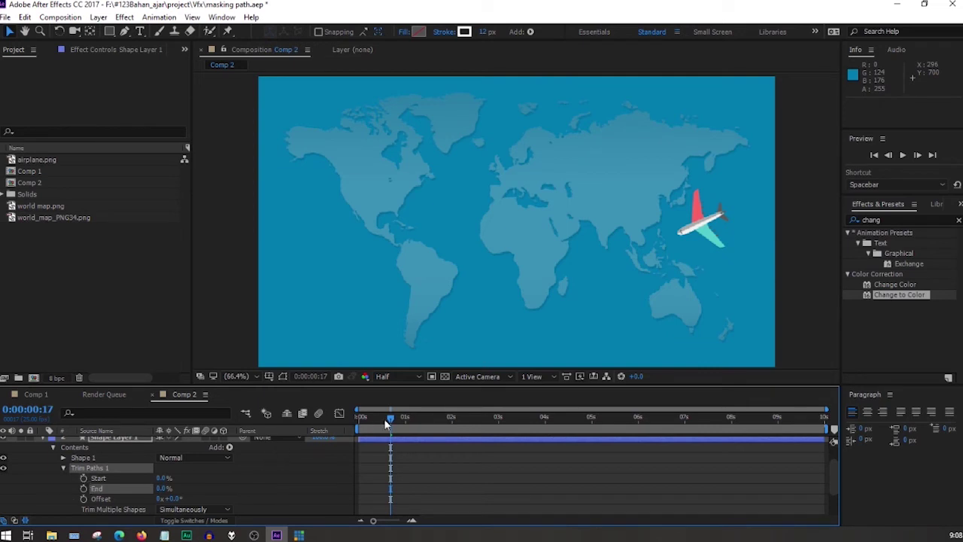
drag(383, 418, 332, 419)
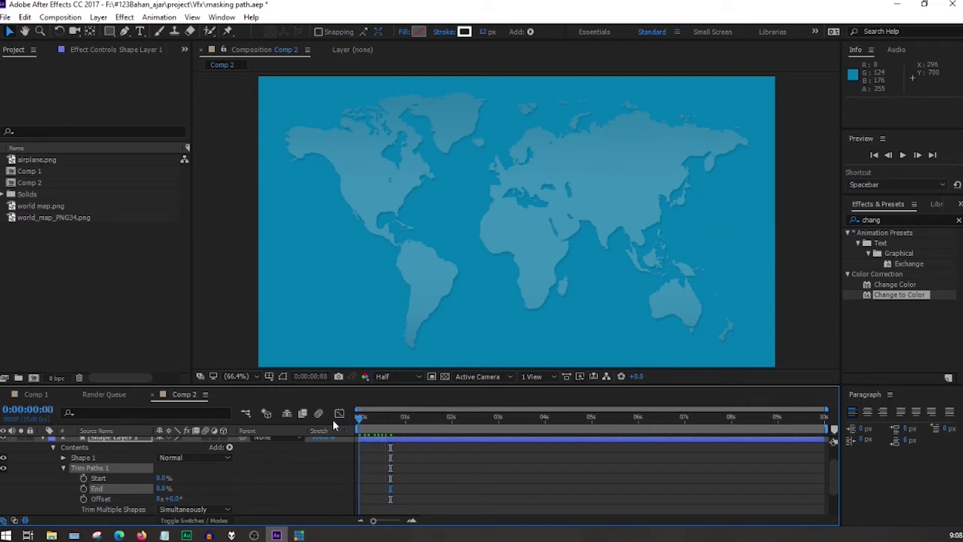
click(83, 489)
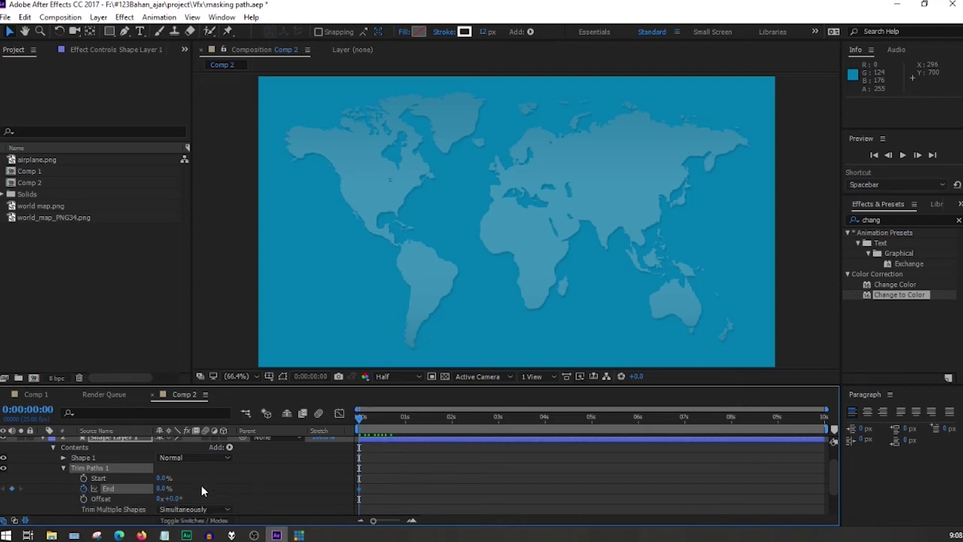
scroll(201, 484, down, 1)
scroll(201, 485, down, 1)
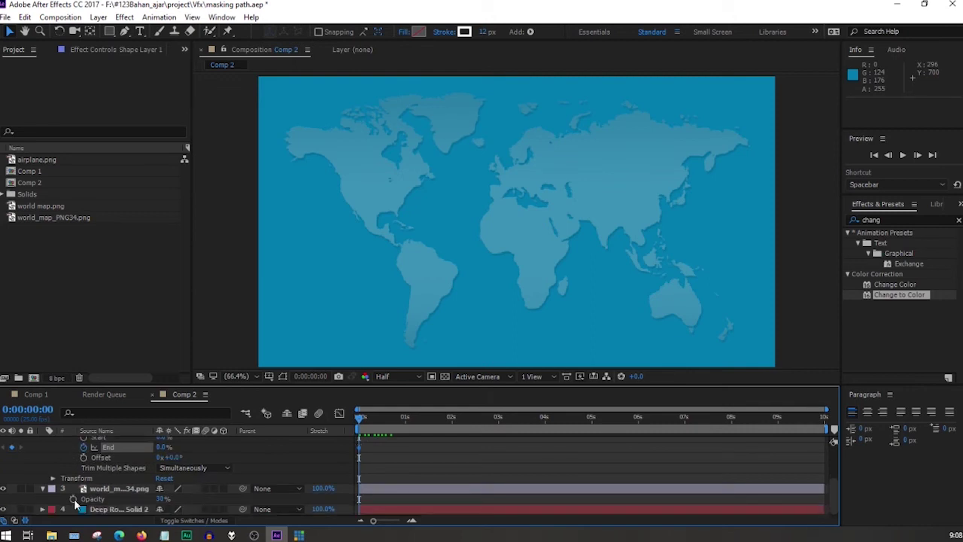
click(98, 490)
key(p)
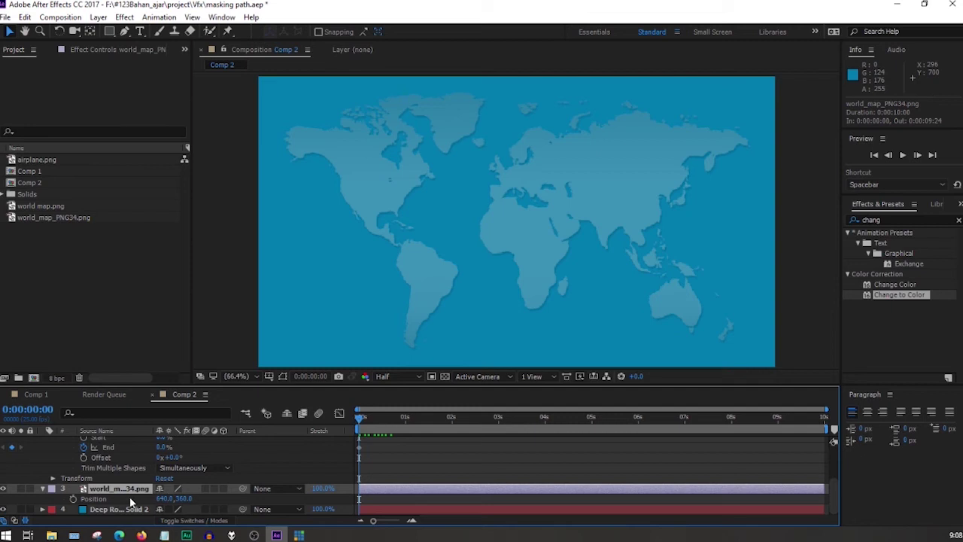
Reveal the airplane layer's Position keyframes and move the current time to the last one at 0:00:06:00
scroll(118, 493, up, 3)
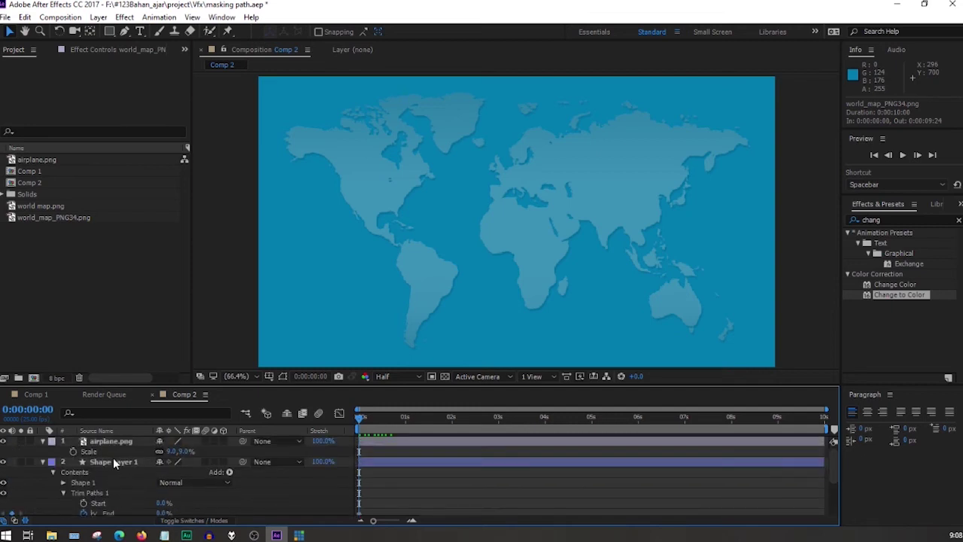
click(115, 439)
key(p)
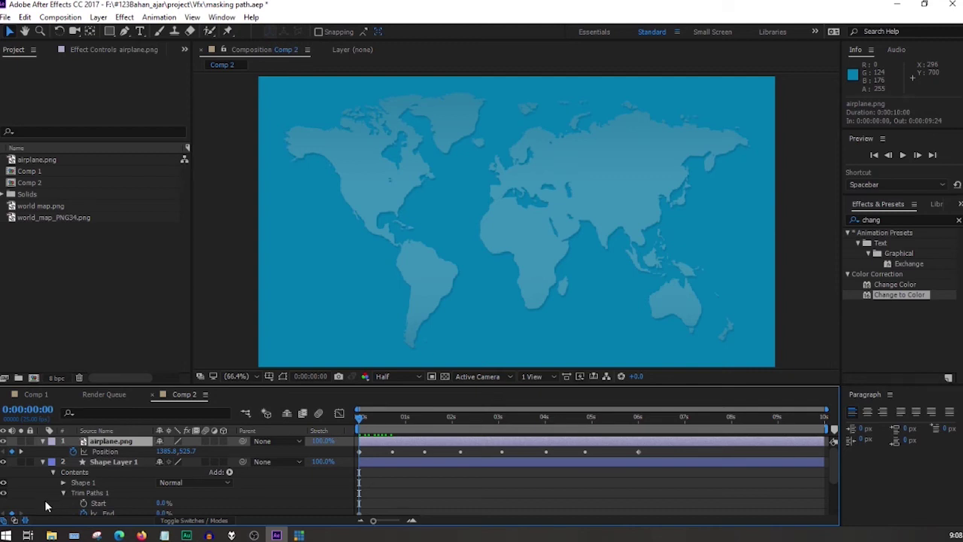
click(21, 451)
click(21, 452)
click(21, 451)
click(20, 451)
click(20, 451)
click(20, 451)
click(21, 452)
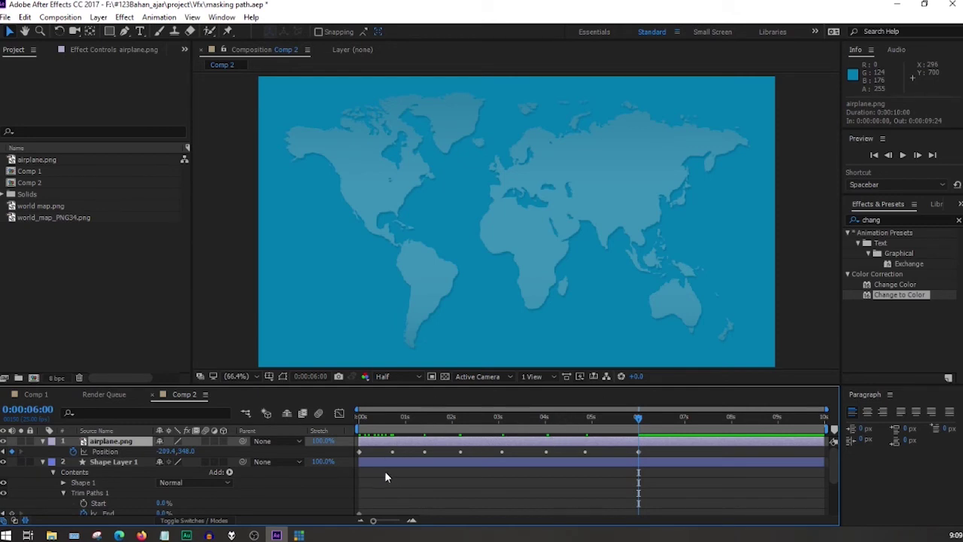
Set Shape Layer 1's Trim Paths End to 100% at the 6-second mark
scroll(466, 470, down, 2)
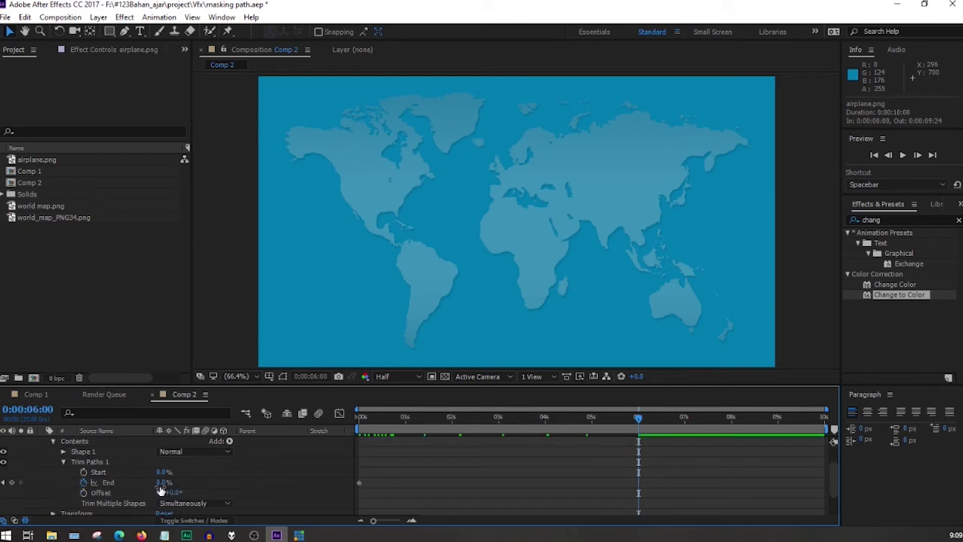
drag(159, 485, 321, 482)
drag(453, 483, 453, 482)
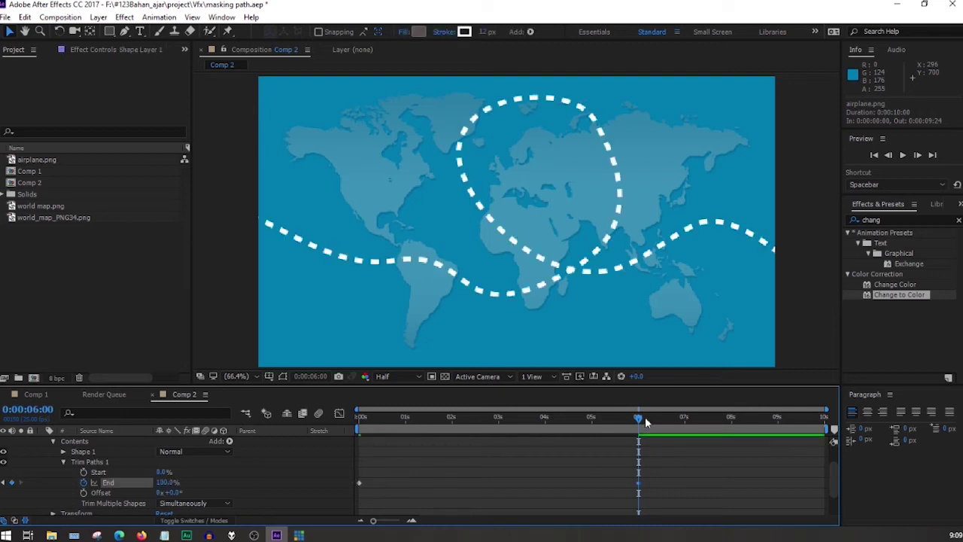
Preview the dashed line drawing in with the airplane from the start, then rewind and collapse Trim Paths
drag(640, 423, 330, 432)
click(222, 293)
key(space)
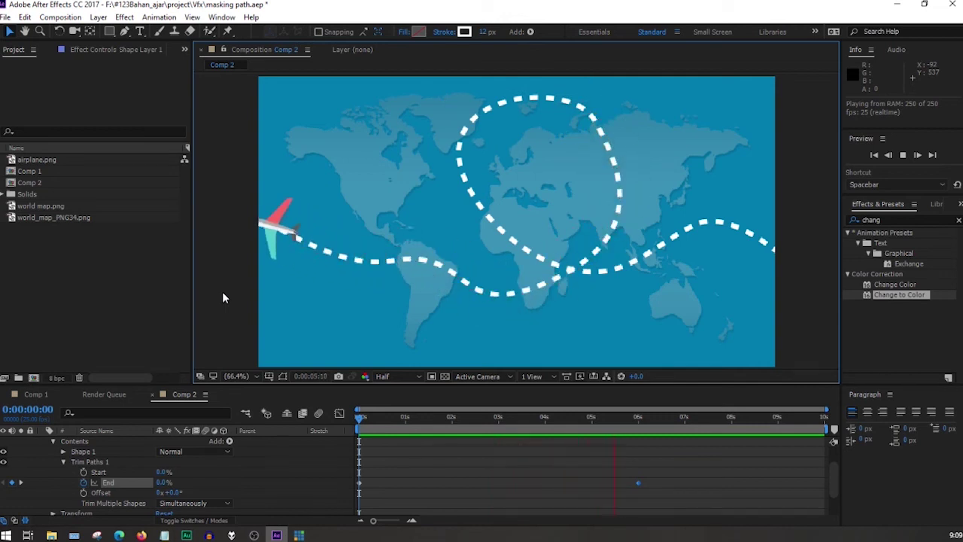
key(space)
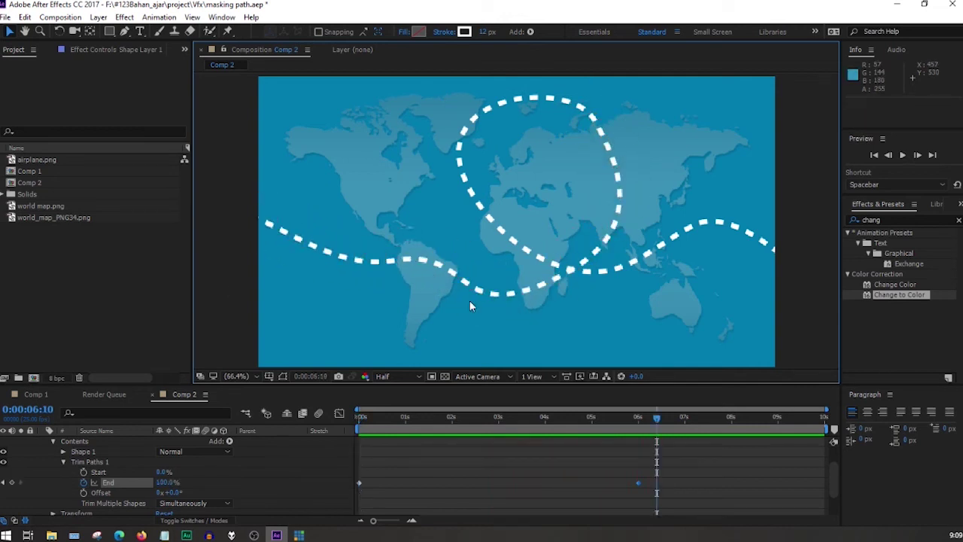
drag(654, 419, 349, 433)
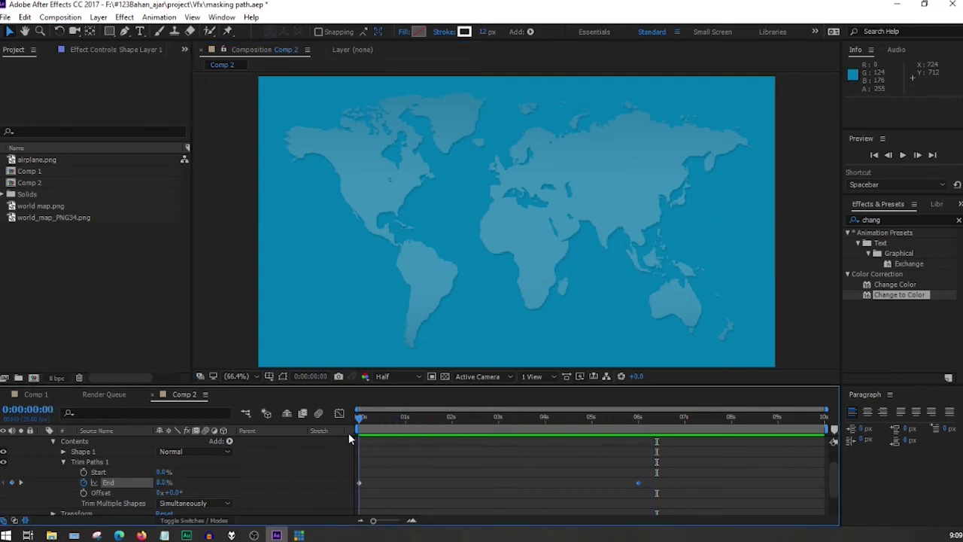
click(63, 462)
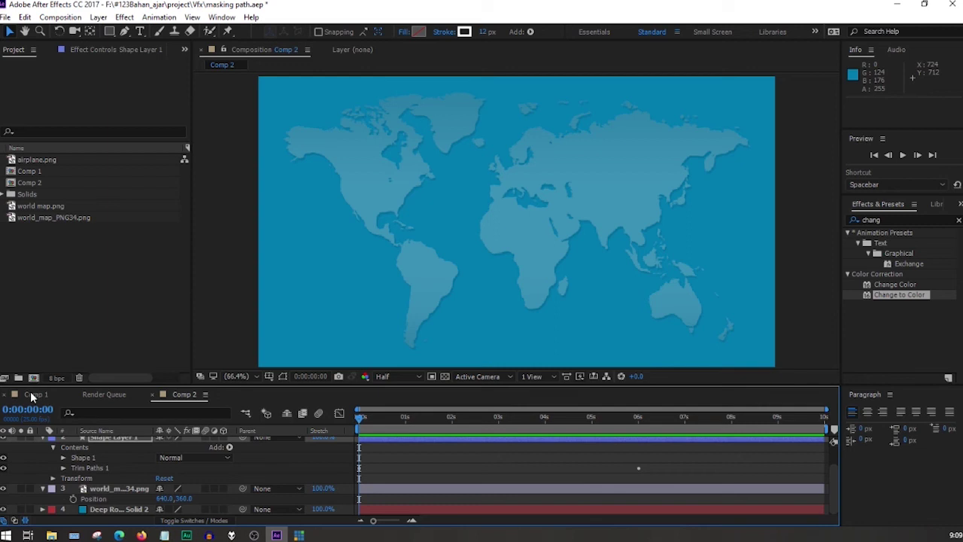
Scrub Comp 1 to about 0:00:04:11 and examine how its airplane layer's transform properties are set up
click(33, 395)
click(396, 421)
drag(398, 421, 565, 423)
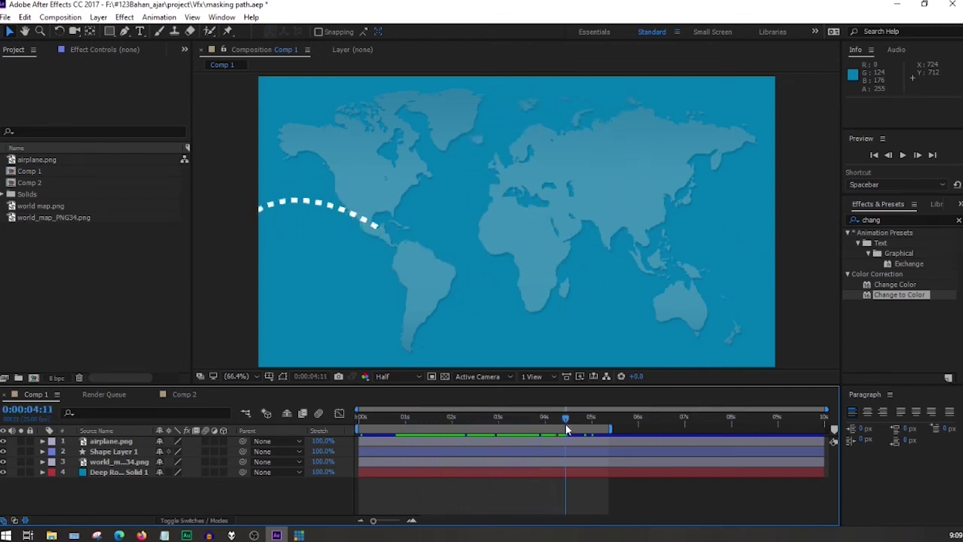
click(43, 442)
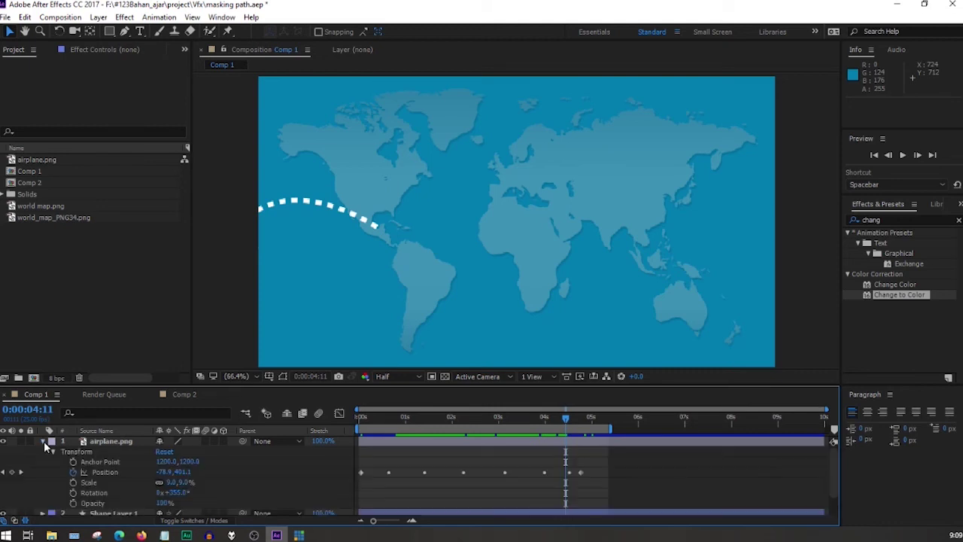
click(44, 441)
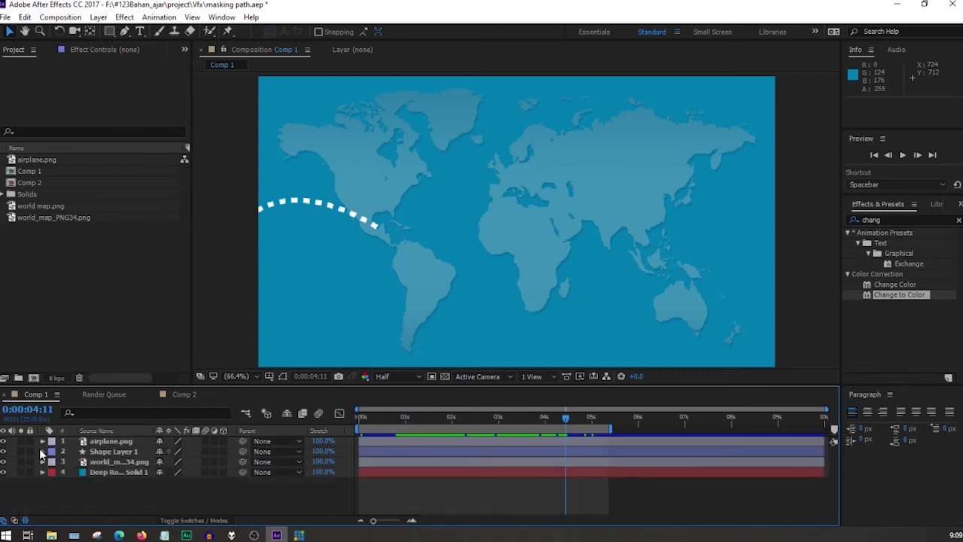
Examine the Start keyframes of Trim Paths 2 on Comp 1's Shape Layer 1 at 0:00:00:16 and 0:00:05:04
click(42, 451)
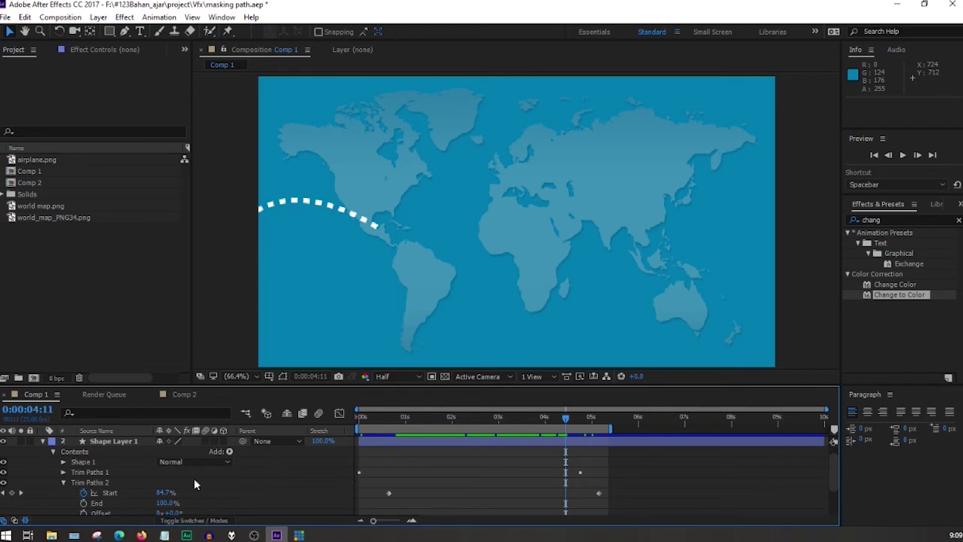
click(4, 493)
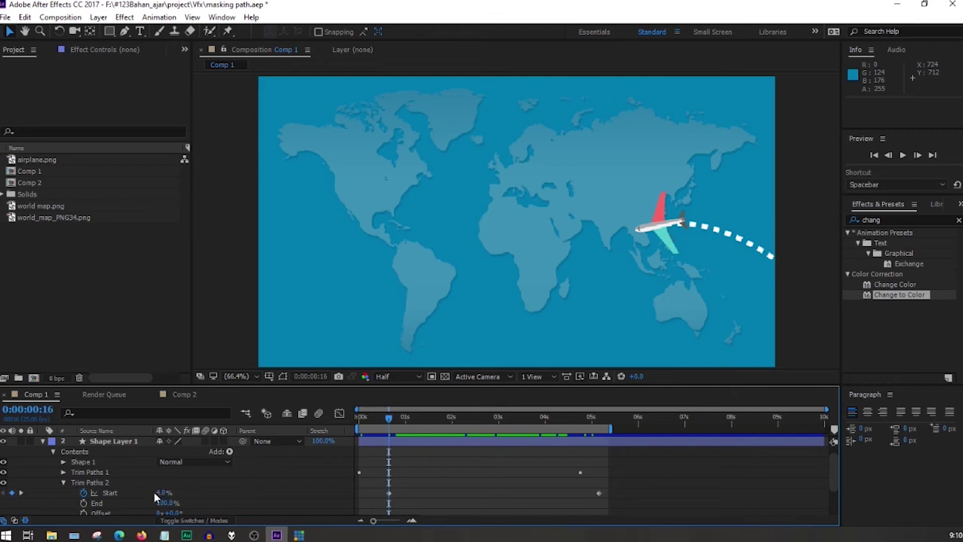
click(20, 494)
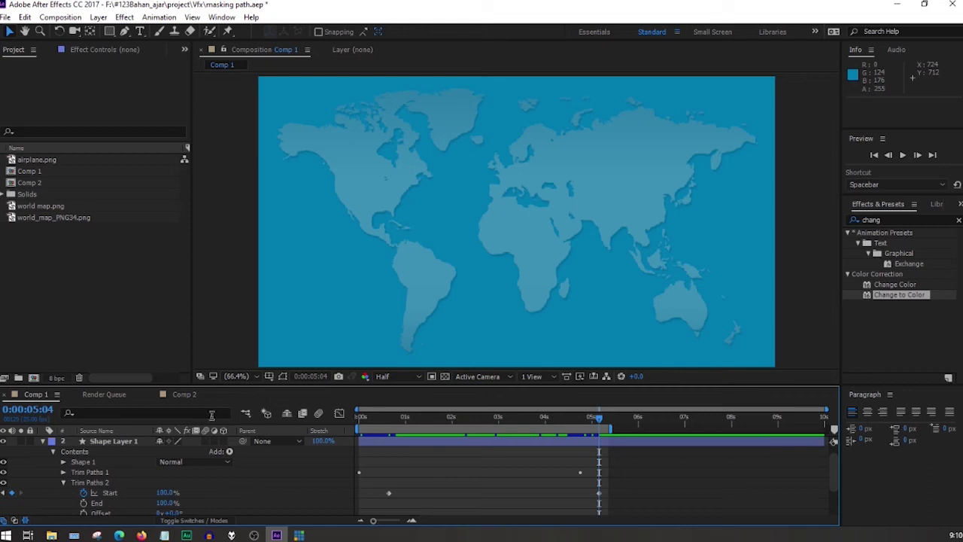
Switch to Comp 2 and add a second Trim Paths to Shape Layer 1
click(184, 396)
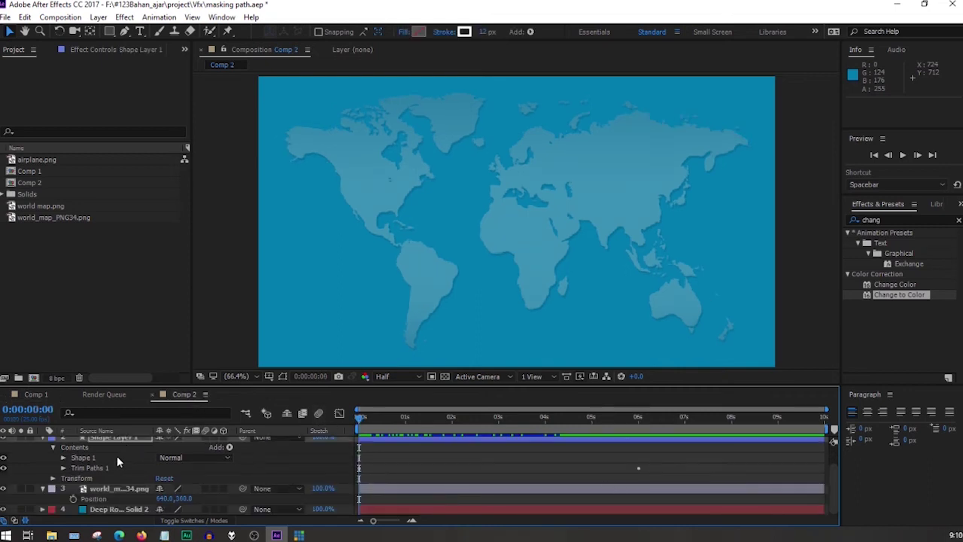
click(229, 448)
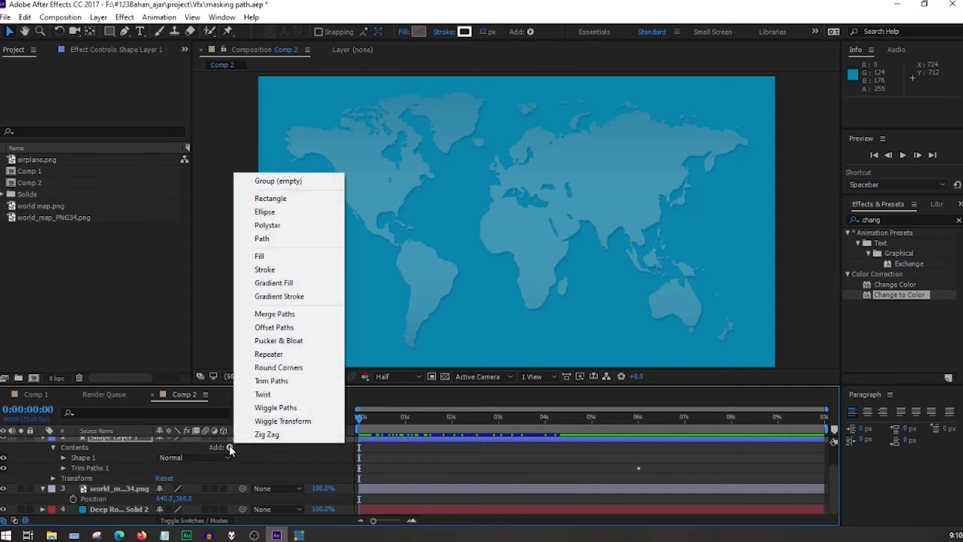
click(271, 381)
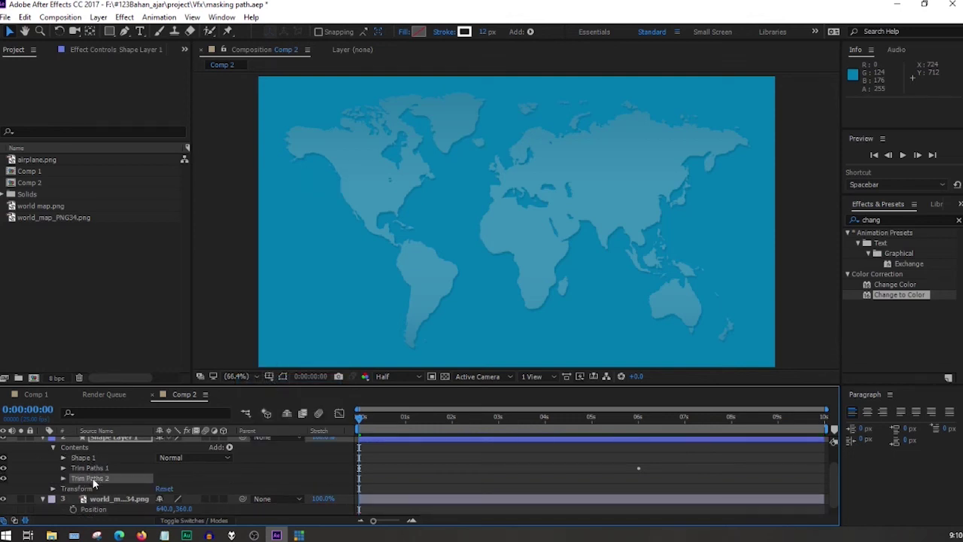
Set a Start keyframe of 0% for Trim Paths 2 at 0:00:01:05
drag(361, 416, 414, 419)
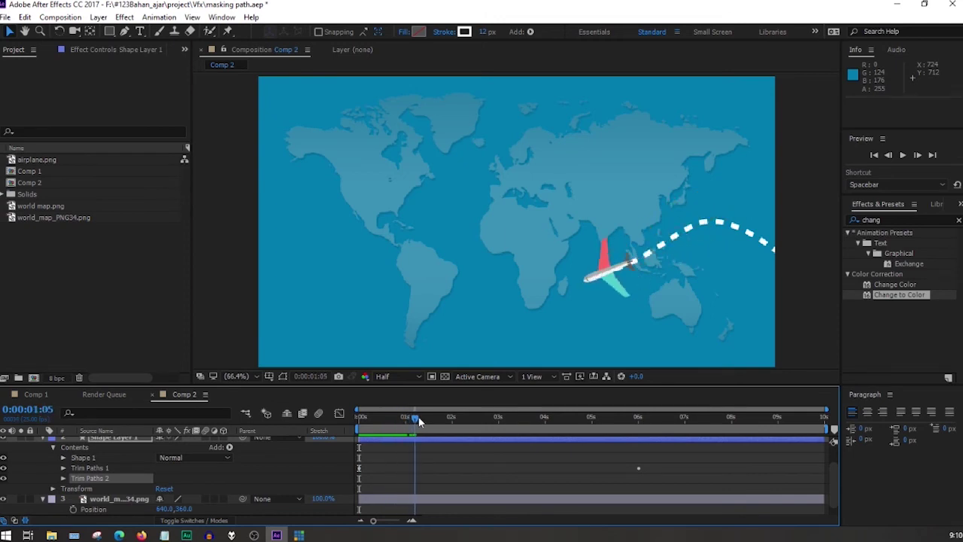
click(64, 477)
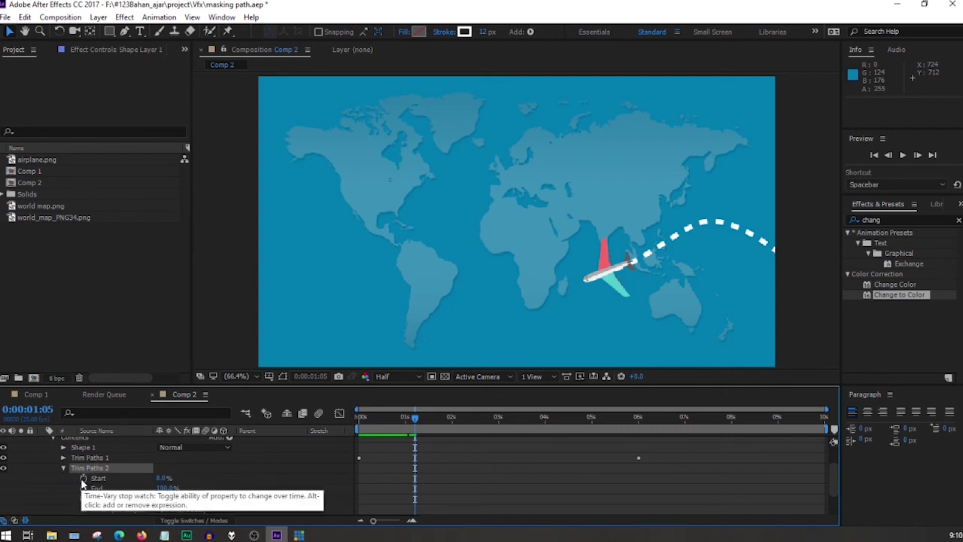
click(83, 479)
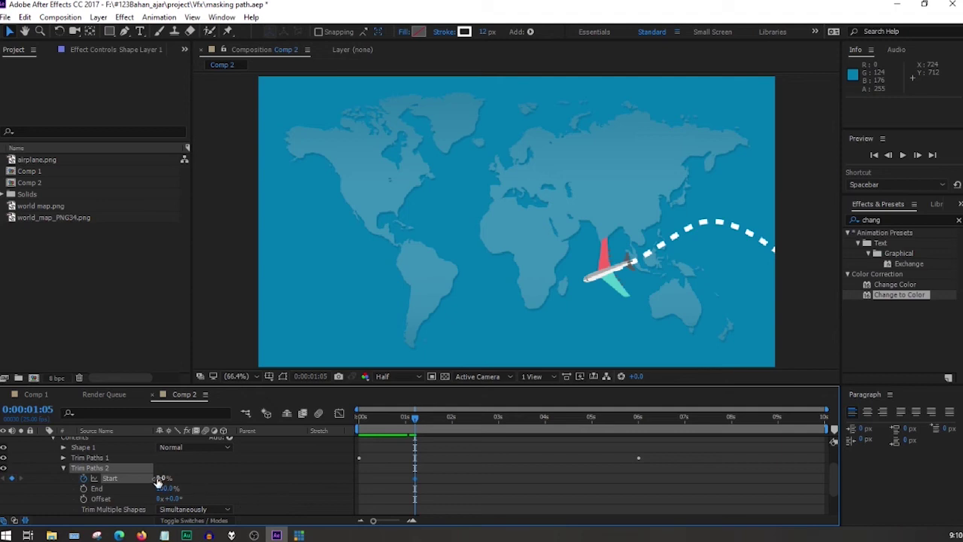
drag(164, 479, 122, 482)
Set Trim Paths 2's Start to 100% at the airplane's last Position keyframe, 0:00:06:00
scroll(43, 468, up, 2)
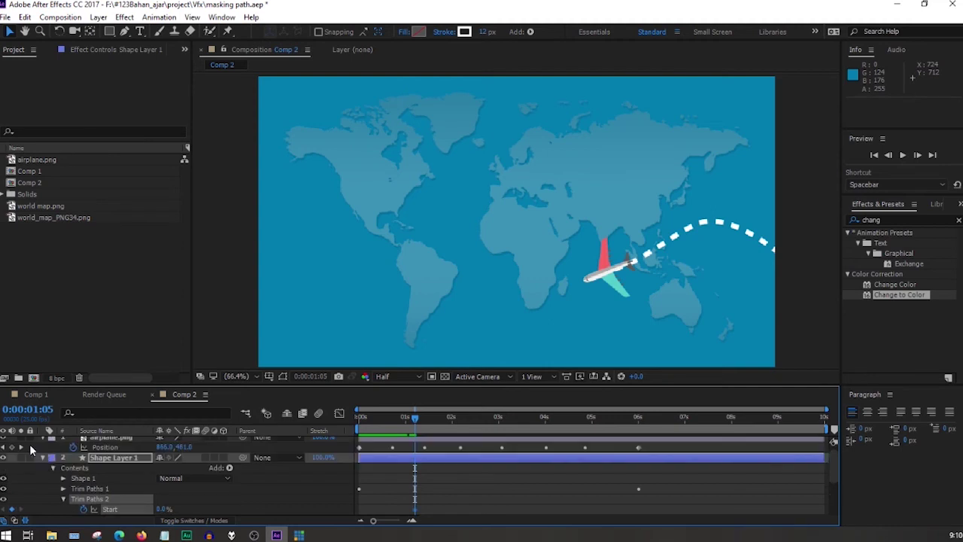
click(20, 446)
click(20, 447)
click(20, 447)
click(20, 447)
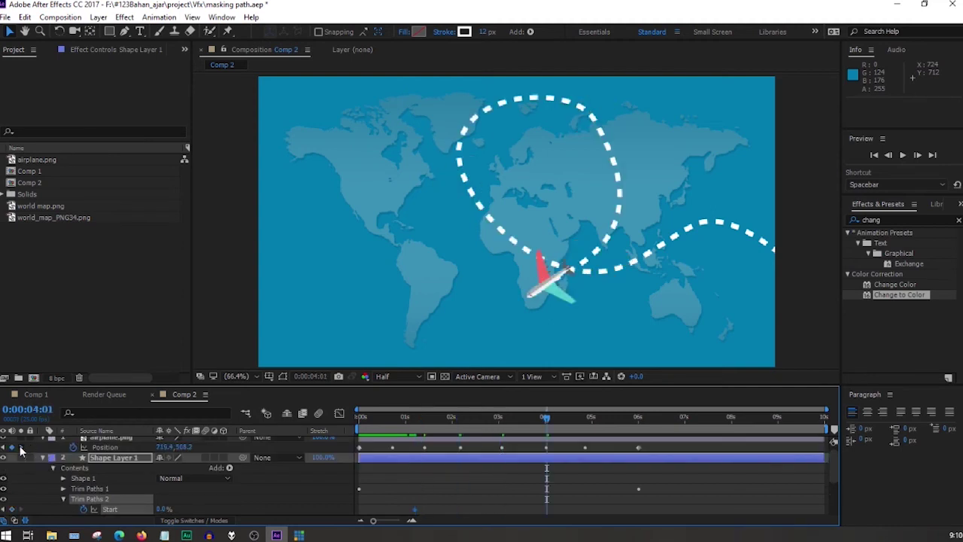
click(21, 447)
click(20, 447)
scroll(230, 486, down, 2)
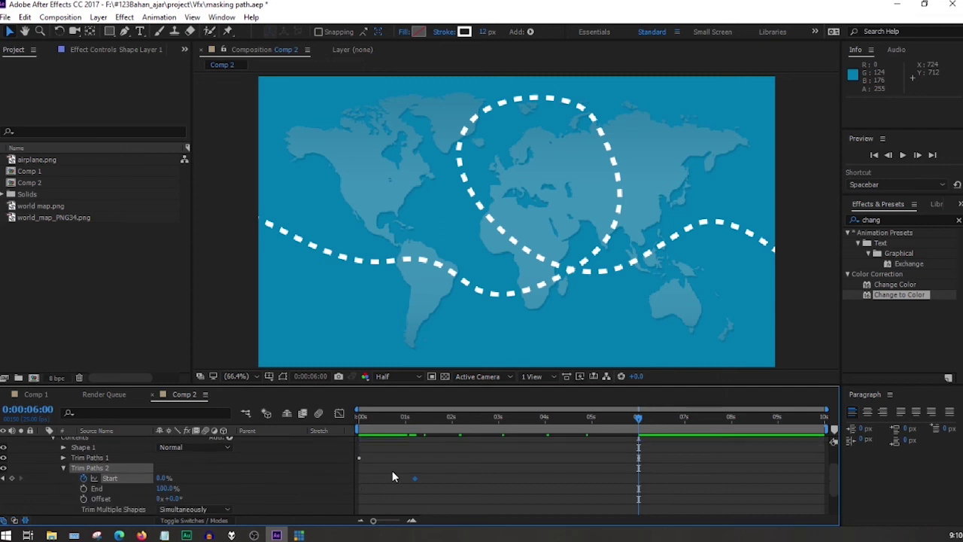
drag(161, 477, 341, 474)
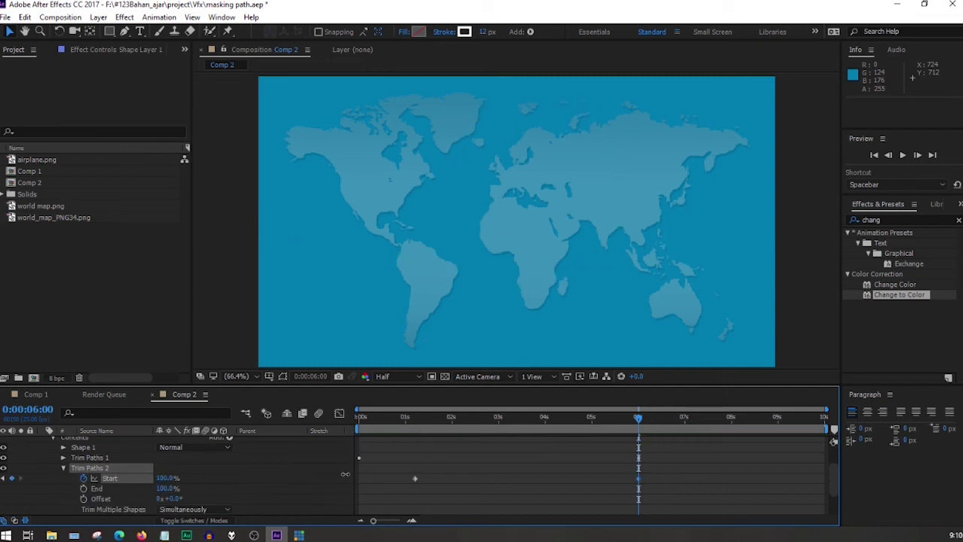
Preview Comp 2 from the start to check how the dashed trail disappears behind the airplane
drag(644, 426, 332, 431)
key(space)
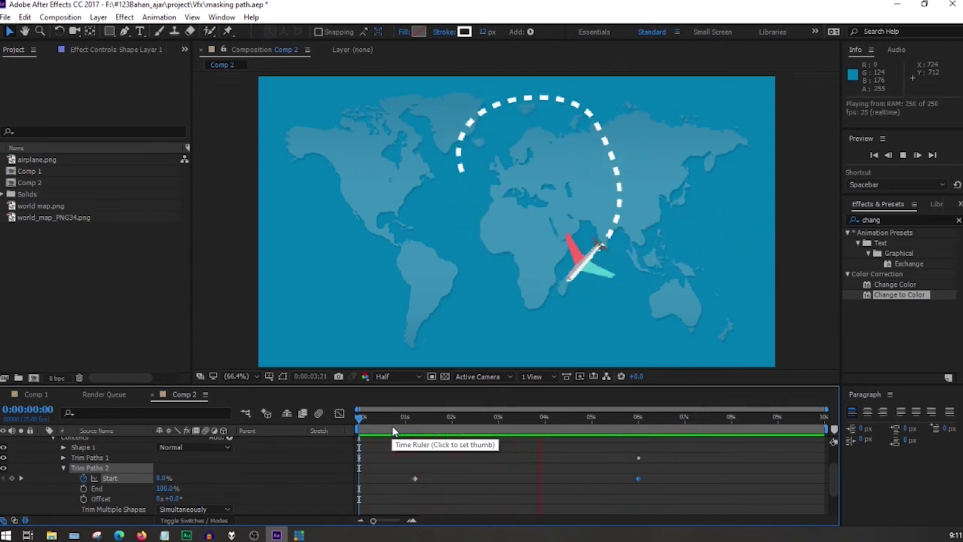
key(space)
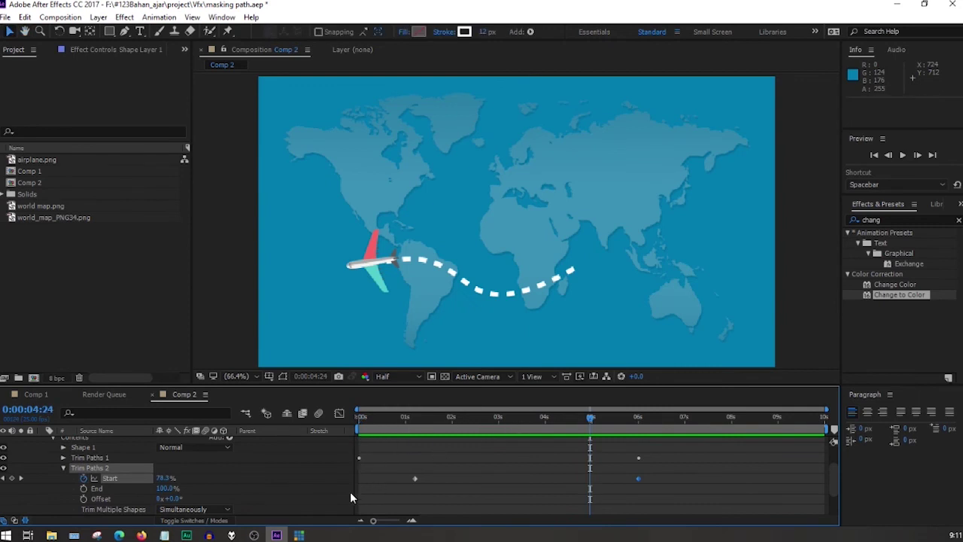
Change the first Start keyframe of Trim Paths 2, at 0:00:01:05, to 11%
click(3, 477)
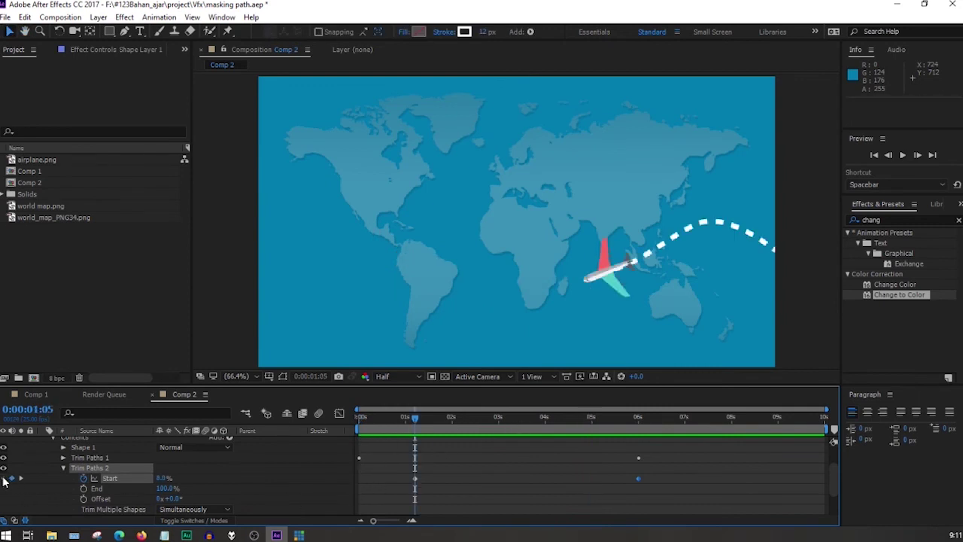
click(161, 479)
text(4)
click(395, 418)
drag(395, 418, 419, 432)
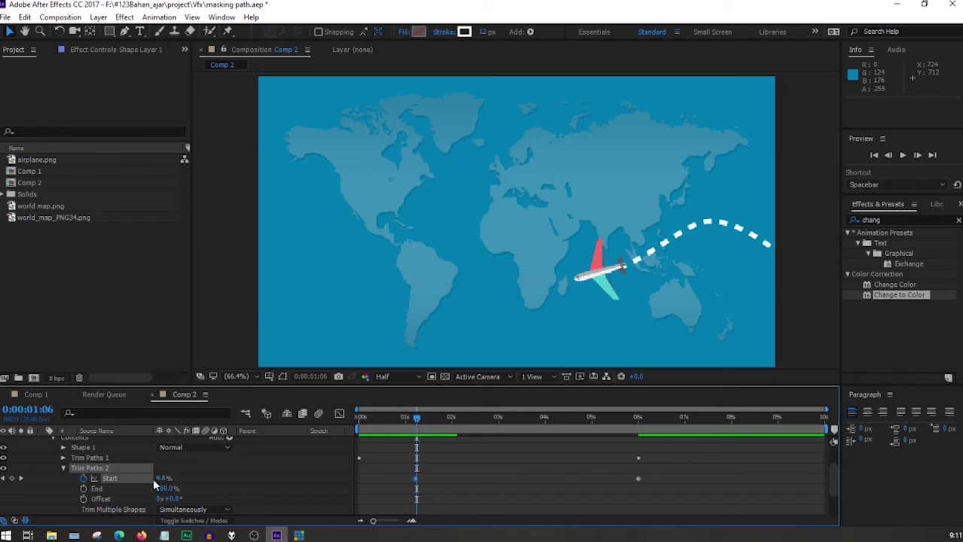
click(4, 478)
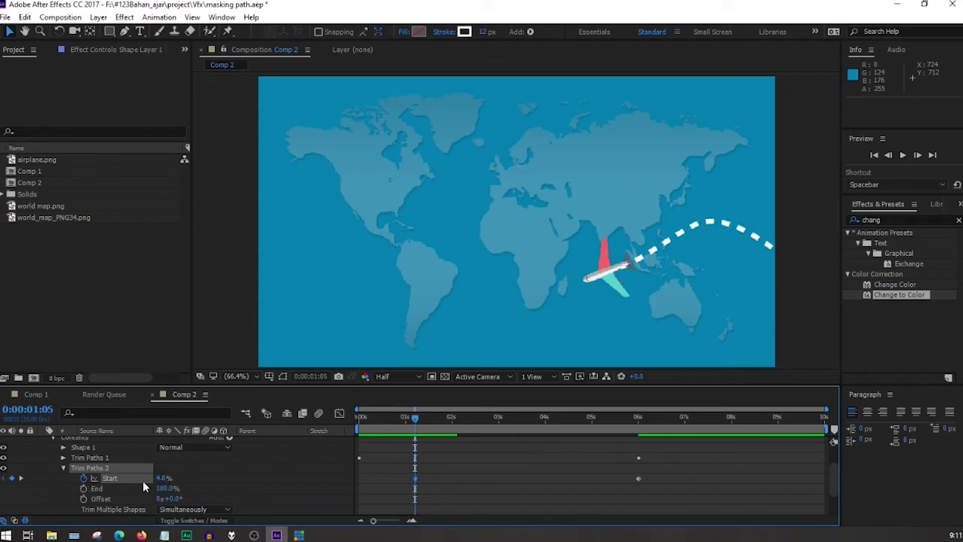
mouse_move(160, 479)
mouse_down()
mouse_move(173, 479)
mouse_move(160, 479)
mouse_up()
Replay the animation from the beginning to check the trail with the adjusted Start keyframe
drag(401, 426, 320, 420)
key(space)
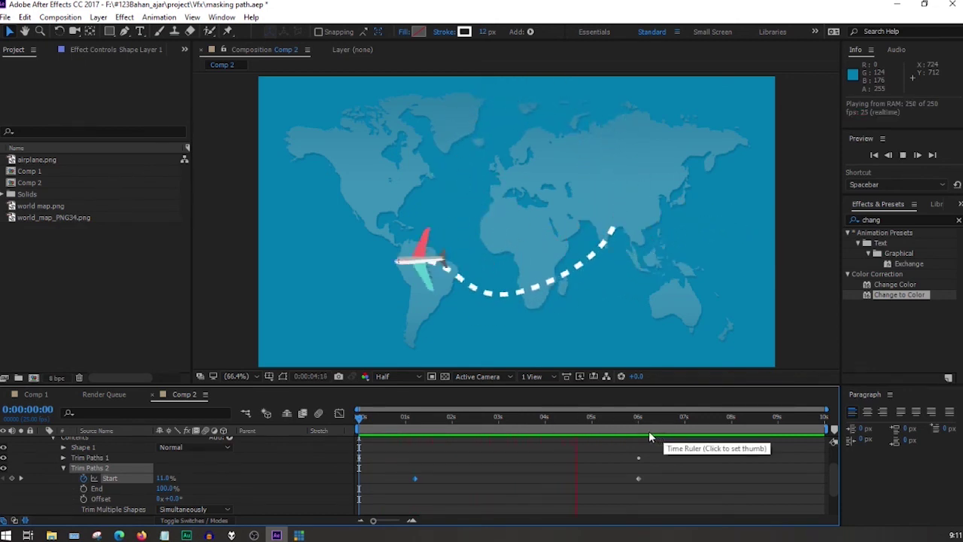
key(space)
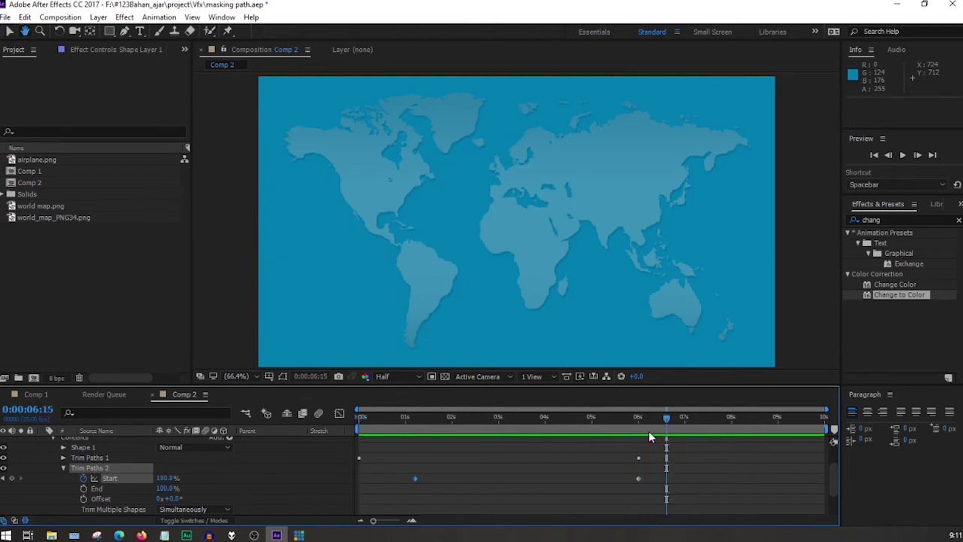
Collapse the airplane and shape layers and shorten Comp 2's work area to end at 0:00:06:02
scroll(32, 455, up, 2)
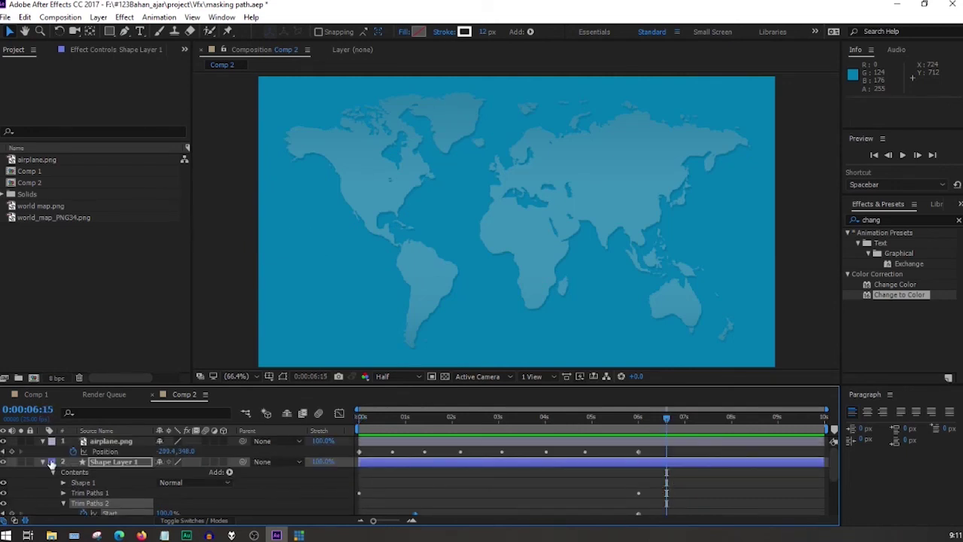
click(42, 461)
key(space)
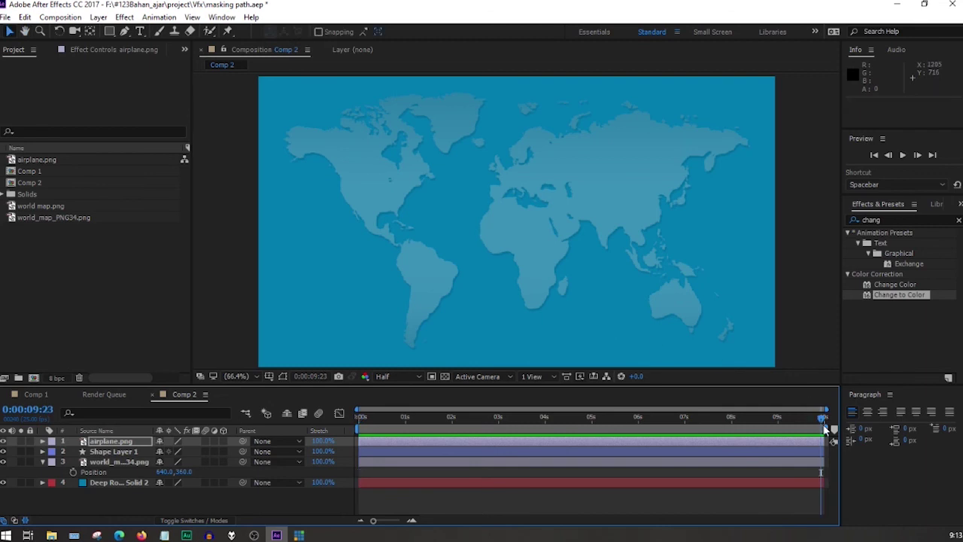
drag(832, 429, 395, 419)
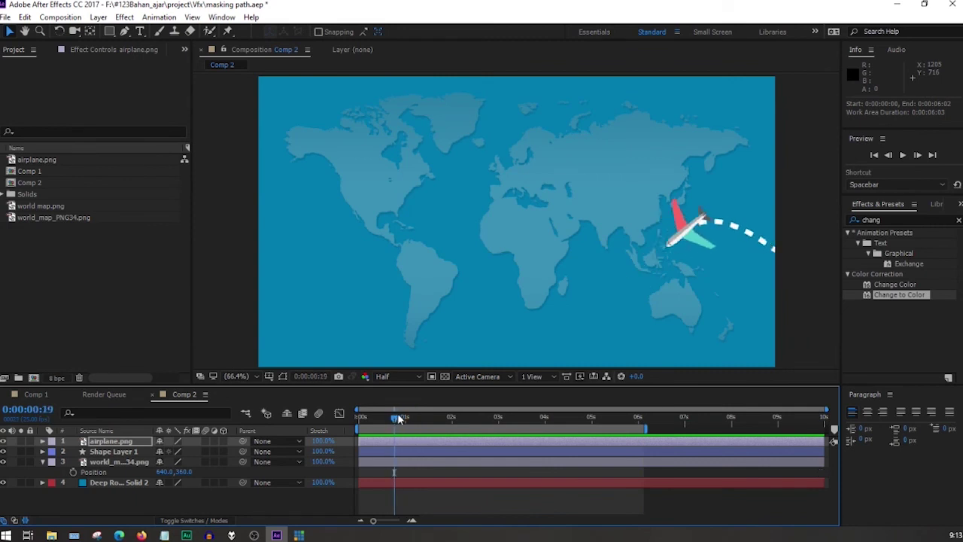
Pre-compose the airplane.png layer and Shape Layer 1 into a new composition named "pesawat"
click(113, 442)
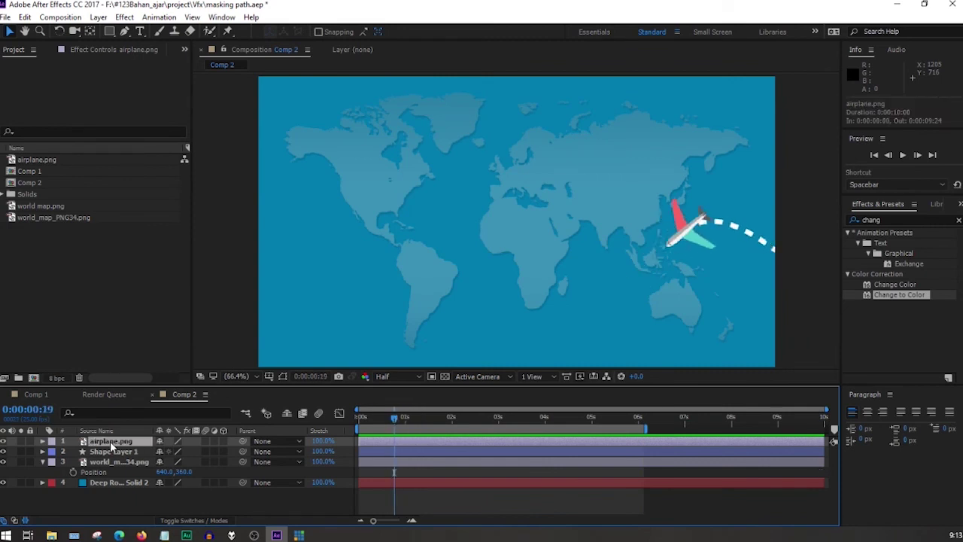
shift+click(114, 452)
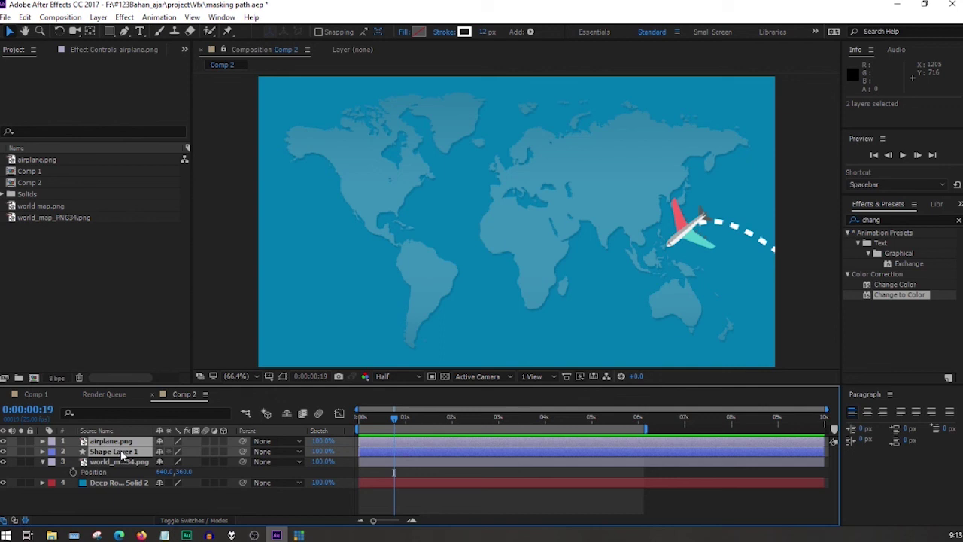
right_click(121, 455)
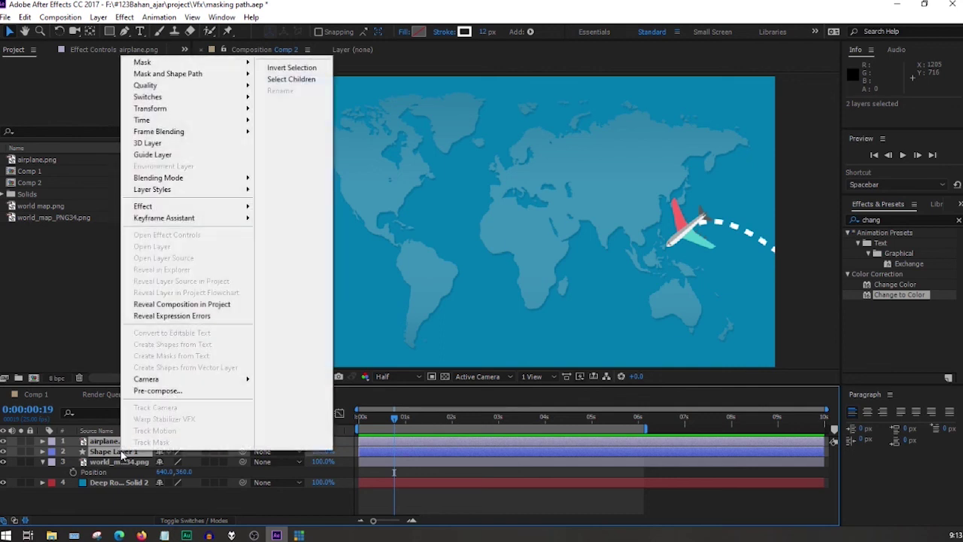
click(177, 397)
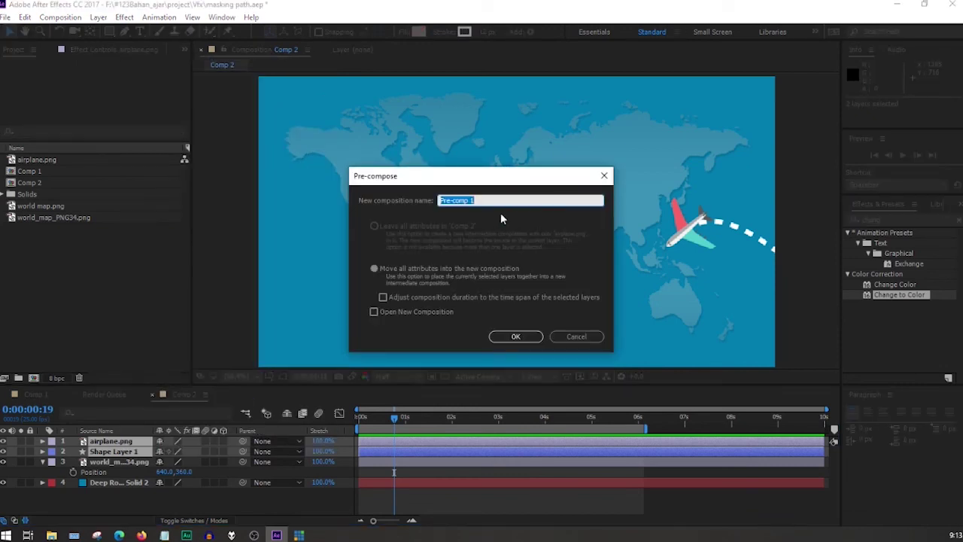
text(pesawat)
click(506, 337)
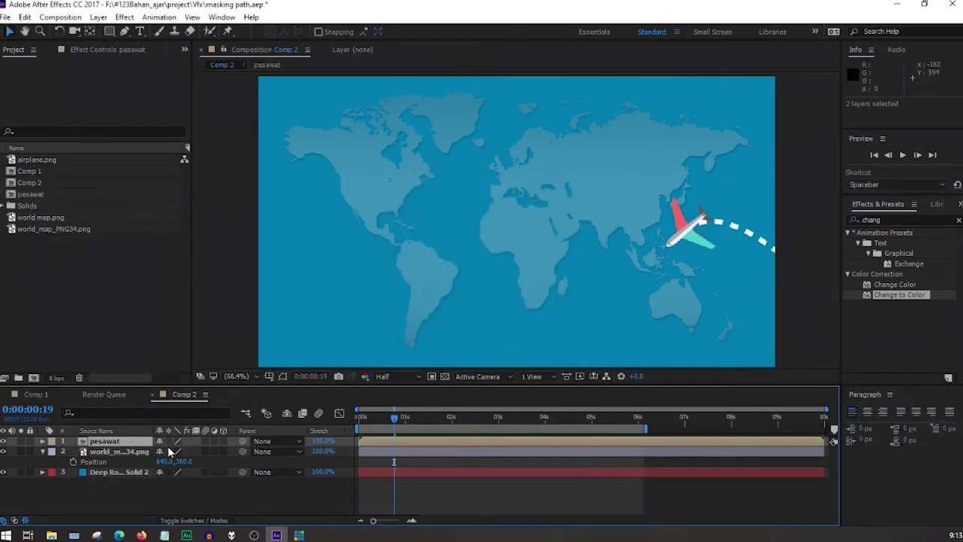
Toggle the pesawat layer's visibility off and on, and preview the work area from the start
click(3, 442)
click(3, 442)
key(Home)
key(space)
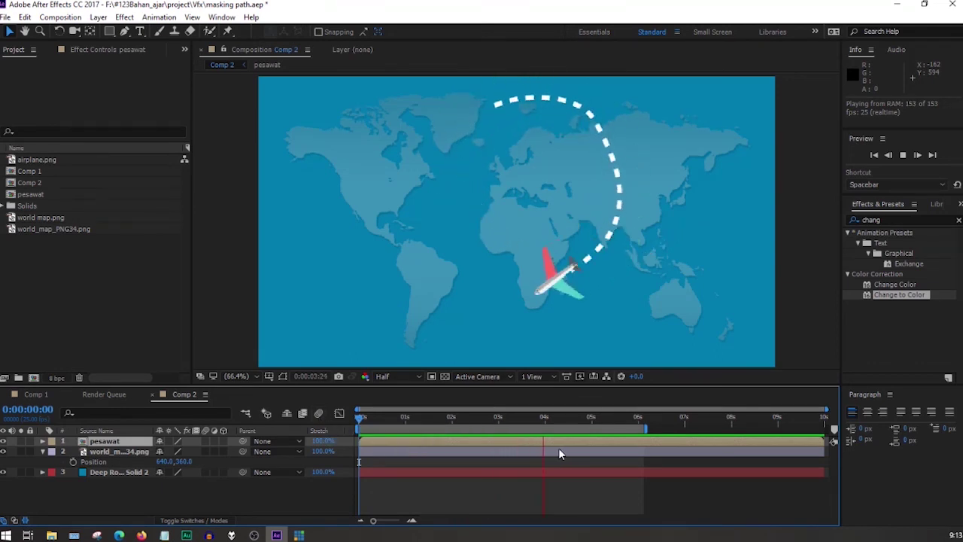
key(space)
Find the Drop Shadow effect and apply it to the pesawat layer, with the current time at 0:00:00:16
mouse_move(405, 421)
mouse_down()
mouse_move(346, 420)
mouse_move(390, 421)
mouse_up()
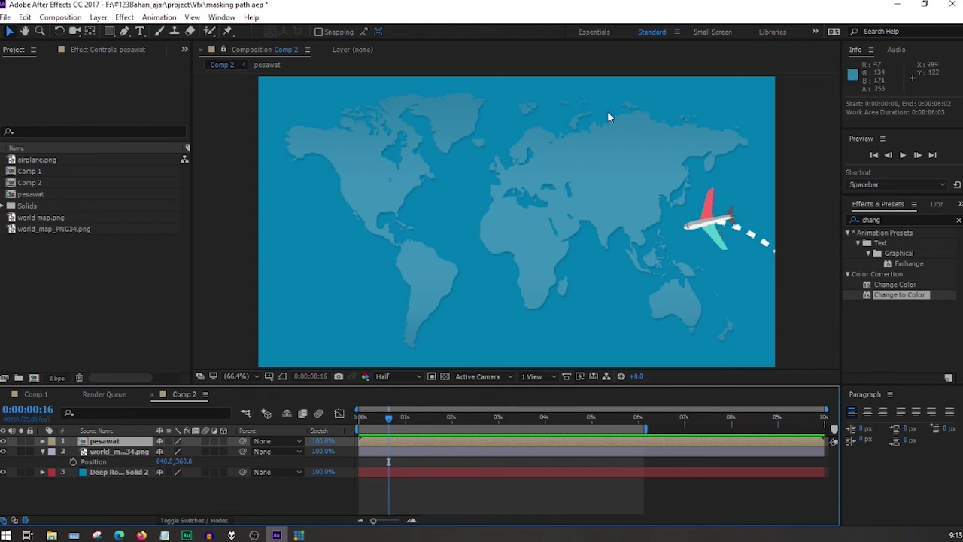
click(222, 18)
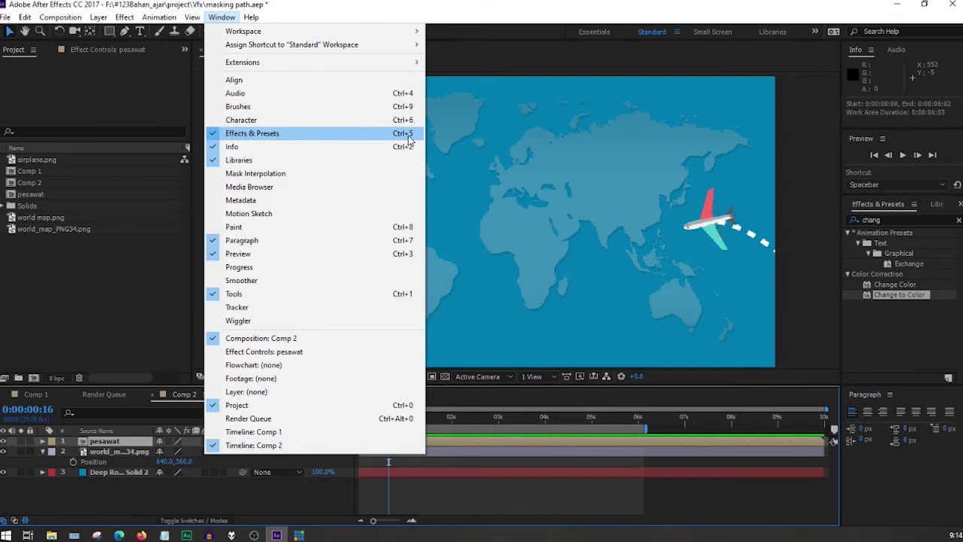
click(911, 315)
double_click(887, 218)
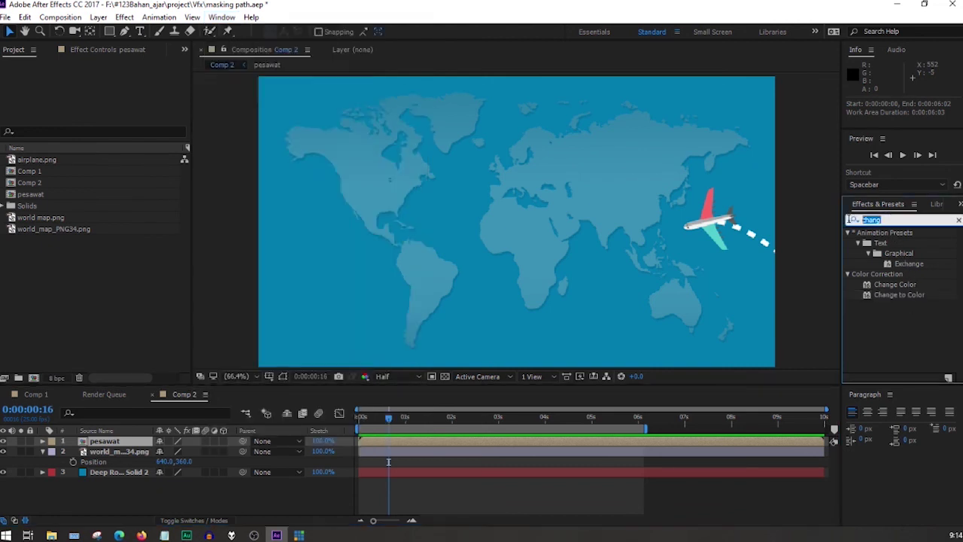
text(drop)
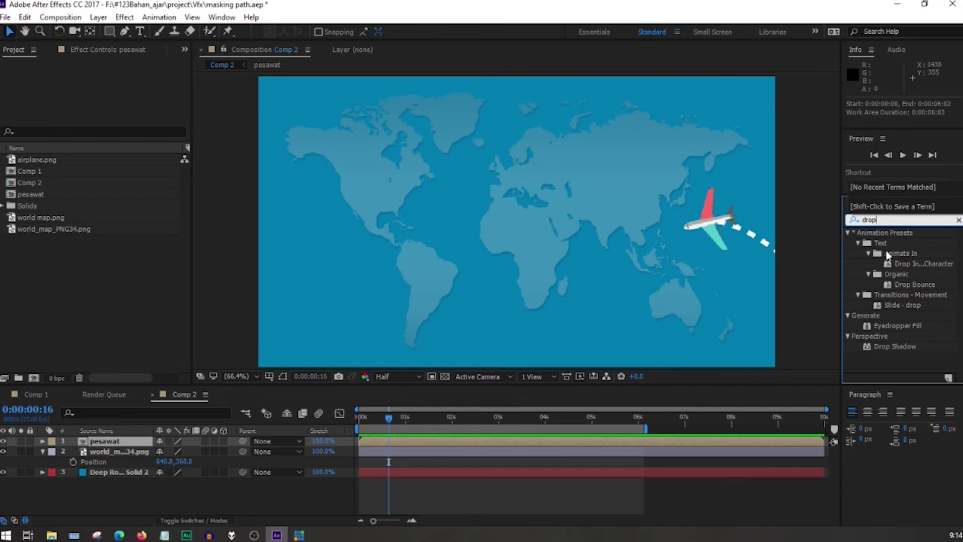
click(885, 348)
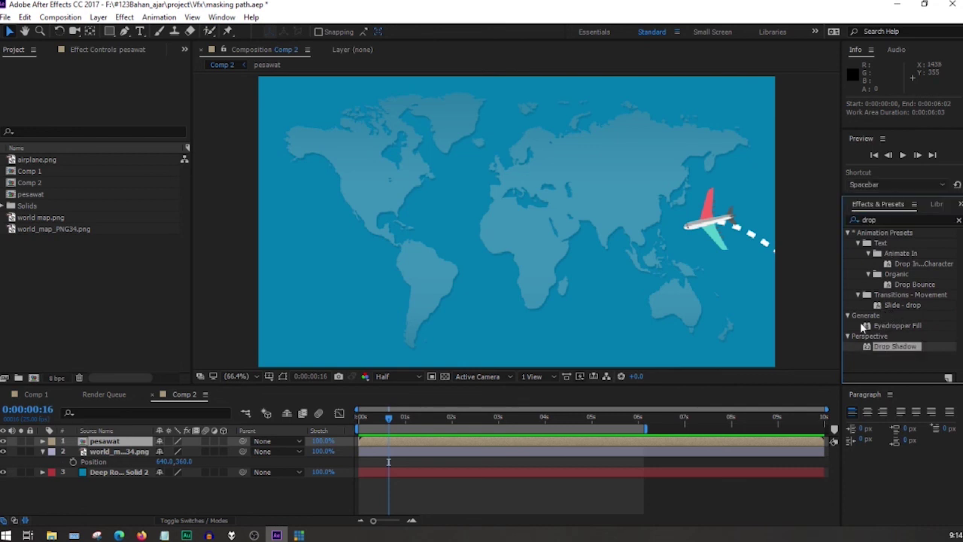
drag(869, 352, 105, 444)
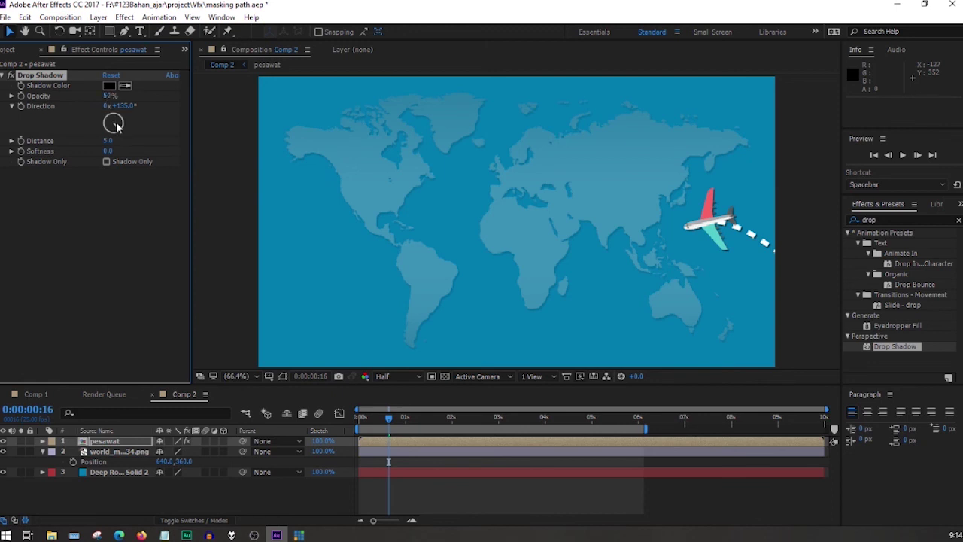
Set the pesawat layer's Drop Shadow to 26% opacity, direction 188°, distance 27 and softness 11
drag(115, 120, 81, 106)
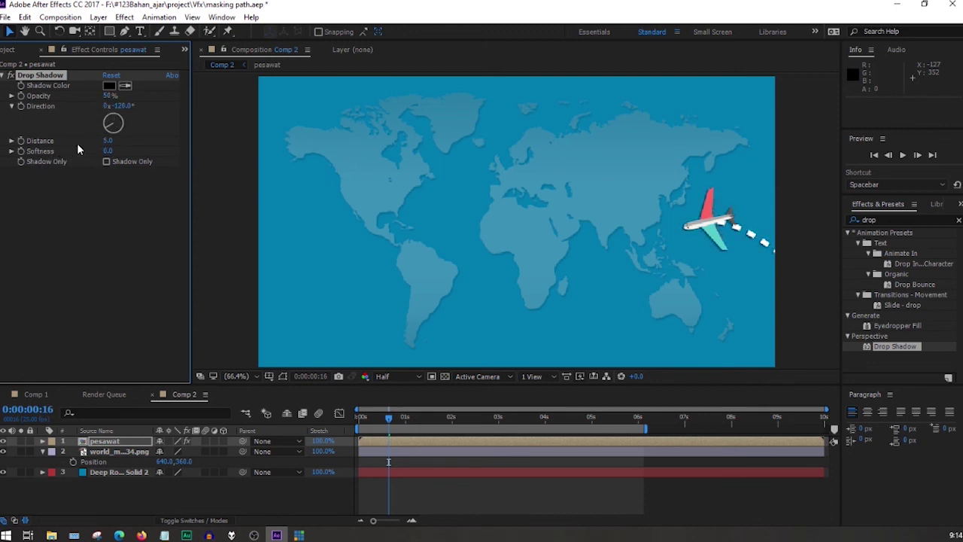
drag(111, 140, 106, 188)
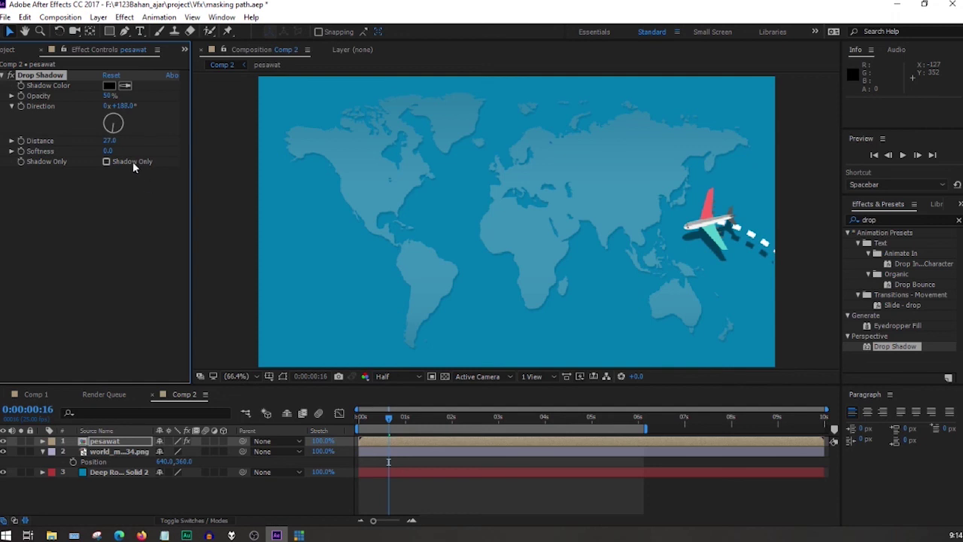
drag(109, 151, 137, 162)
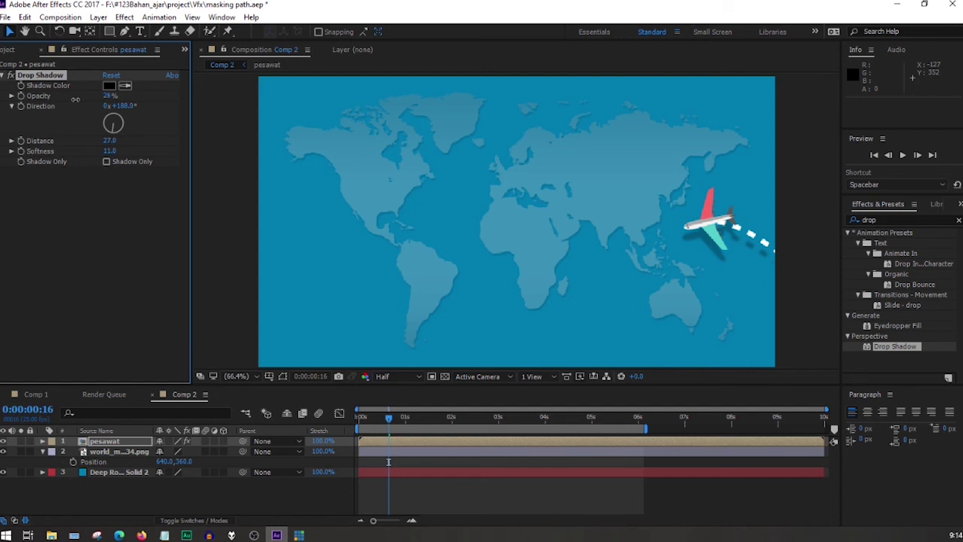
Preview the airplane animation with its shadow from 0:00:00:00 and stop playback at 0:00:05:03
drag(388, 419, 318, 424)
key(space)
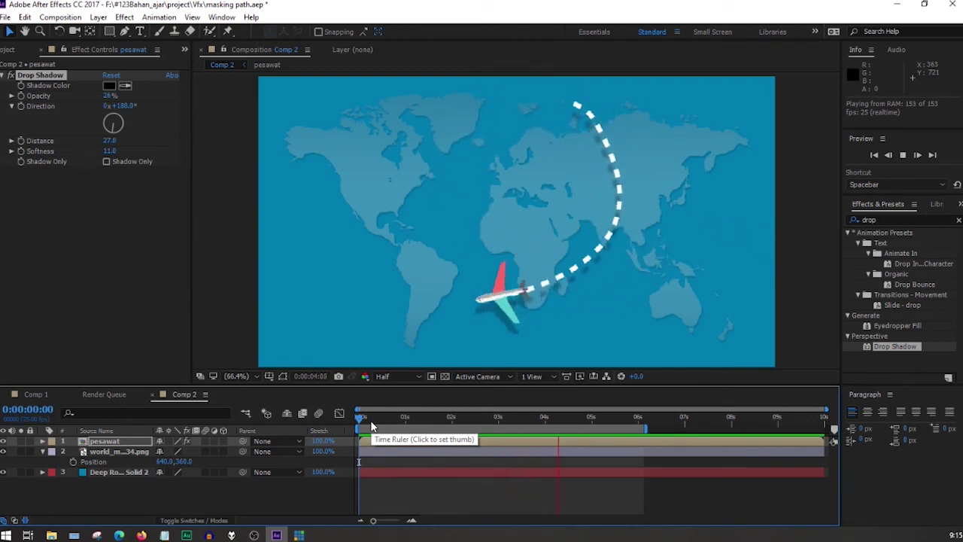
key(space)
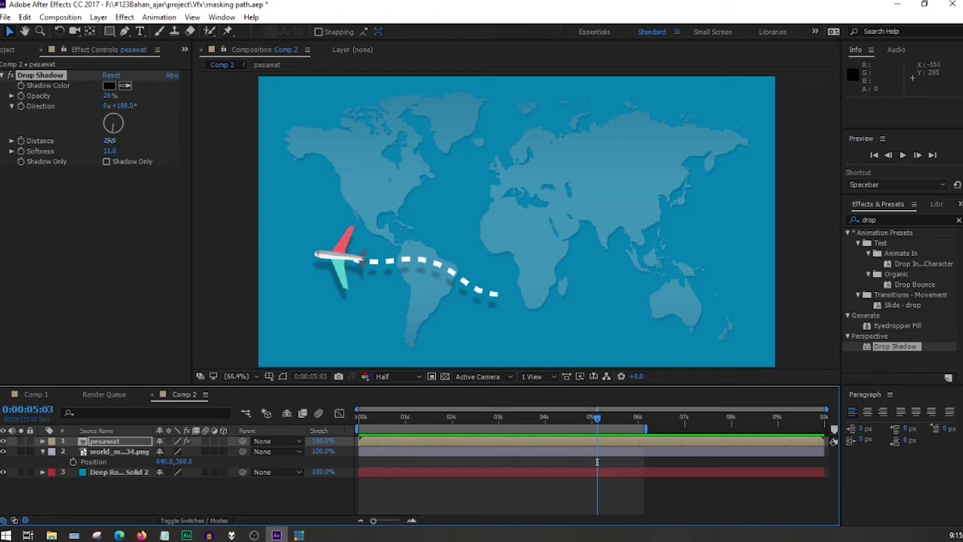
Set the Drop Shadow's distance to 38 and direction to 197°, and preview the animation from the start
mouse_move(109, 140)
mouse_down()
mouse_move(127, 141)
mouse_move(98, 141)
mouse_move(128, 132)
mouse_move(88, 134)
mouse_move(103, 154)
mouse_up()
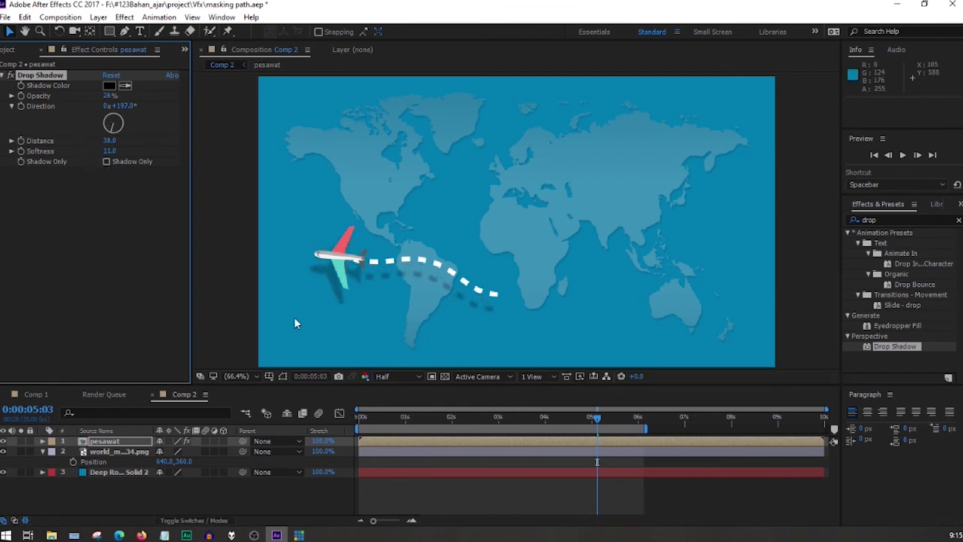
click(353, 431)
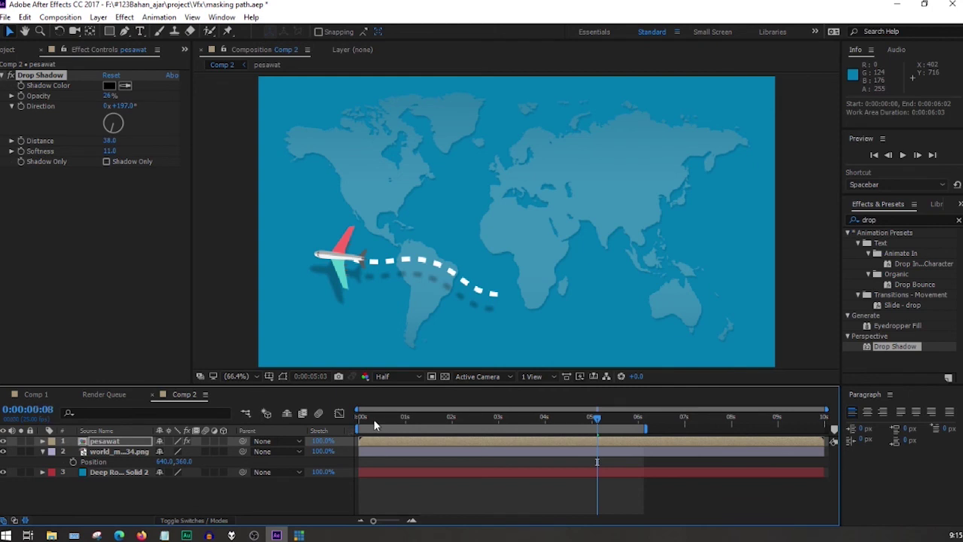
drag(373, 422, 335, 420)
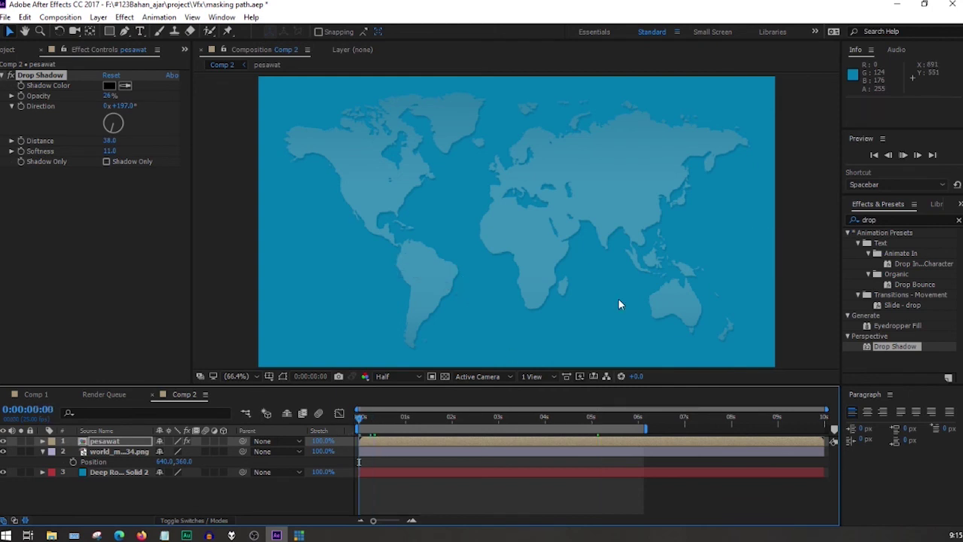
key(space)
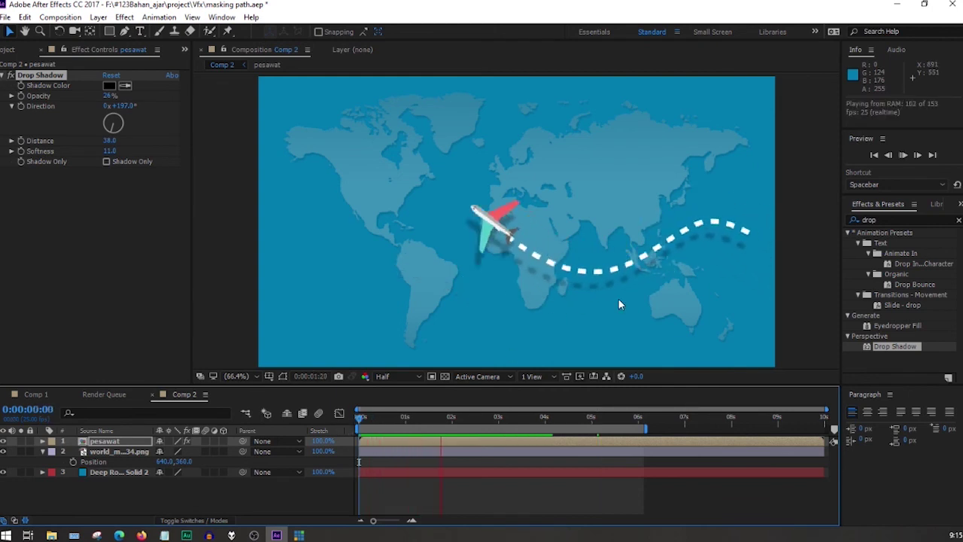